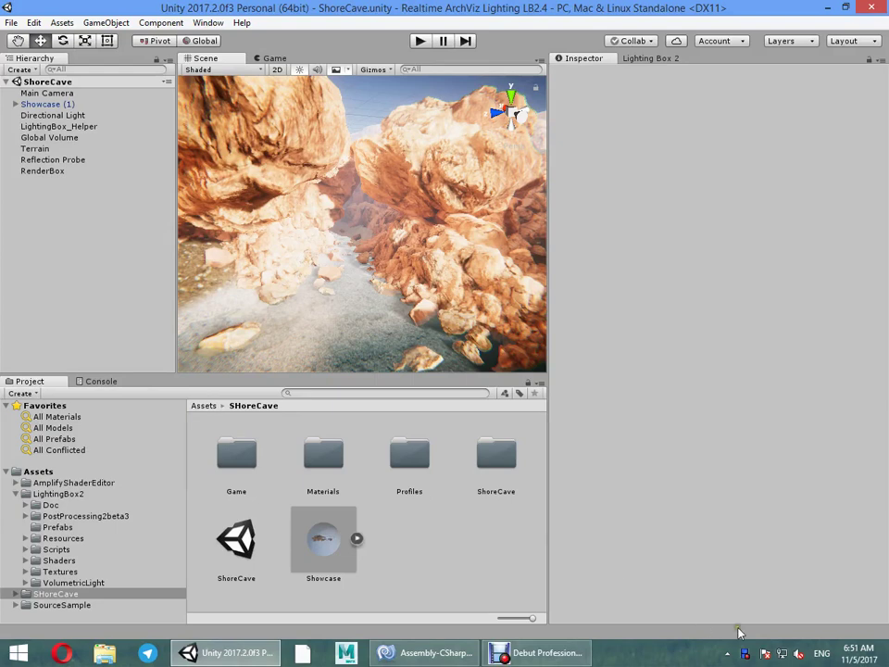
Check the system sound's recording devices settings, then close them
right_click(797, 652)
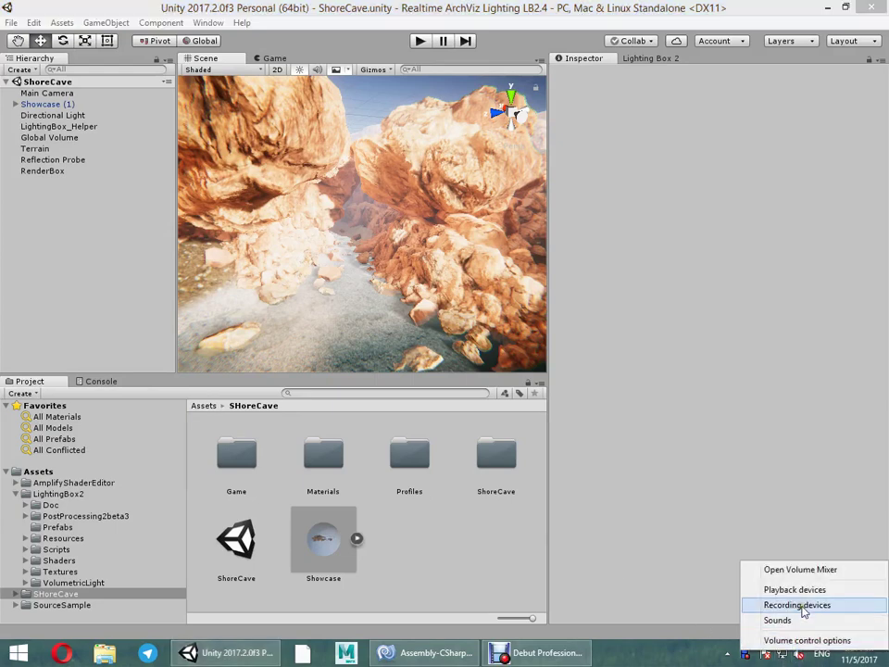
left_click(802, 606)
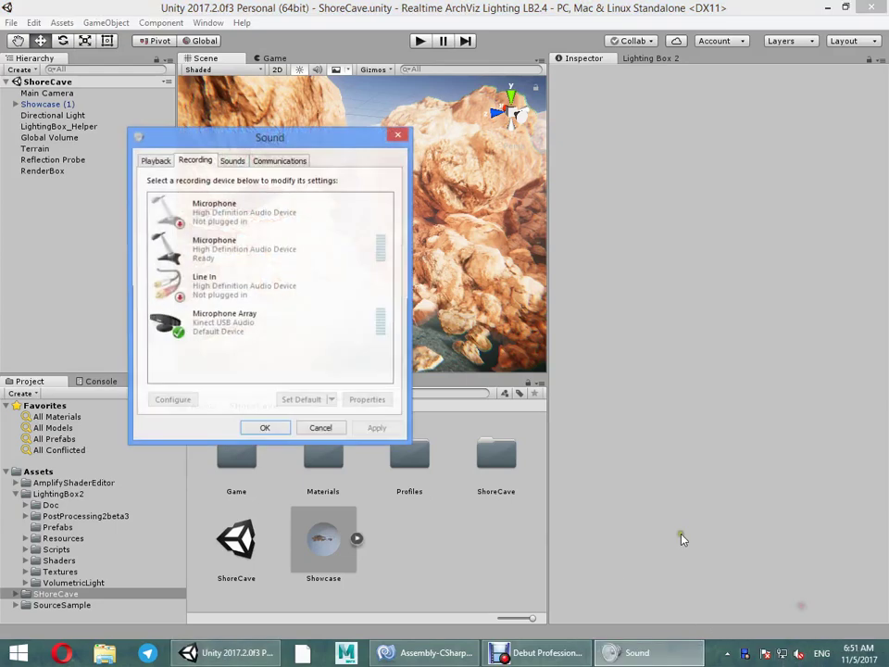
left_click(265, 428)
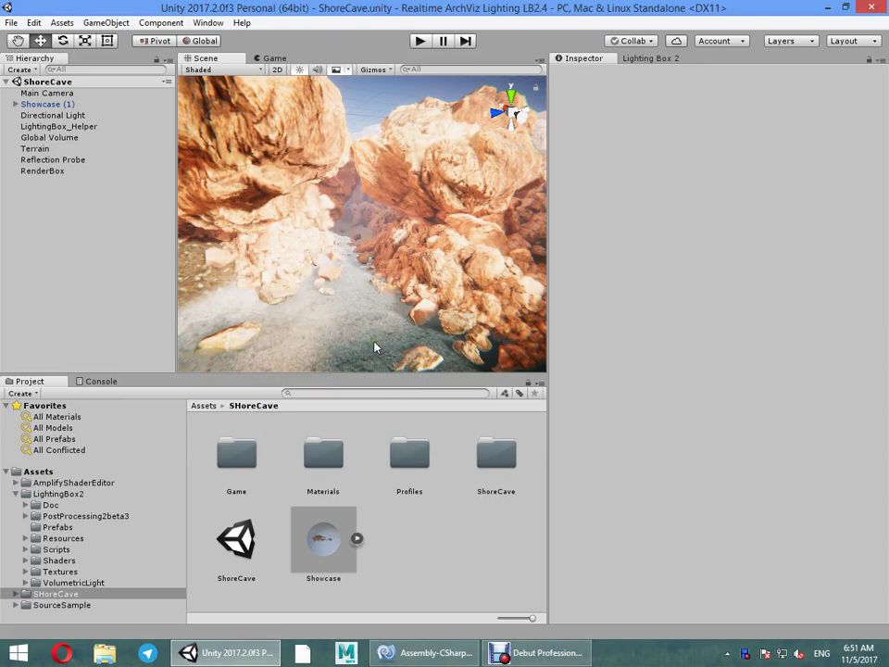
right_click_drag(375, 345, 394, 297)
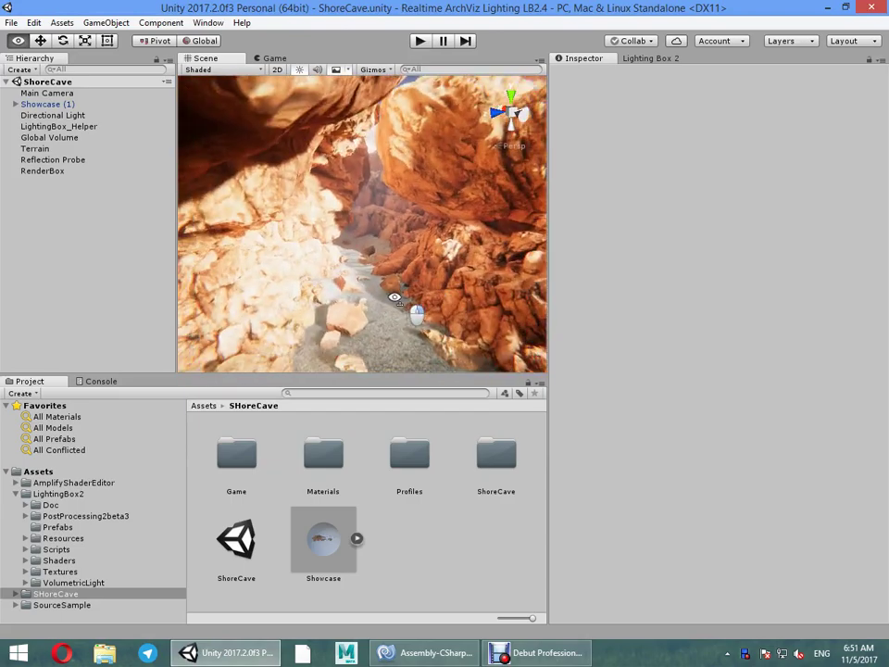
Pull Lighting Box 2 out into a floating window, maximize the editor and close the window
left_click_drag(620, 61, 762, 322)
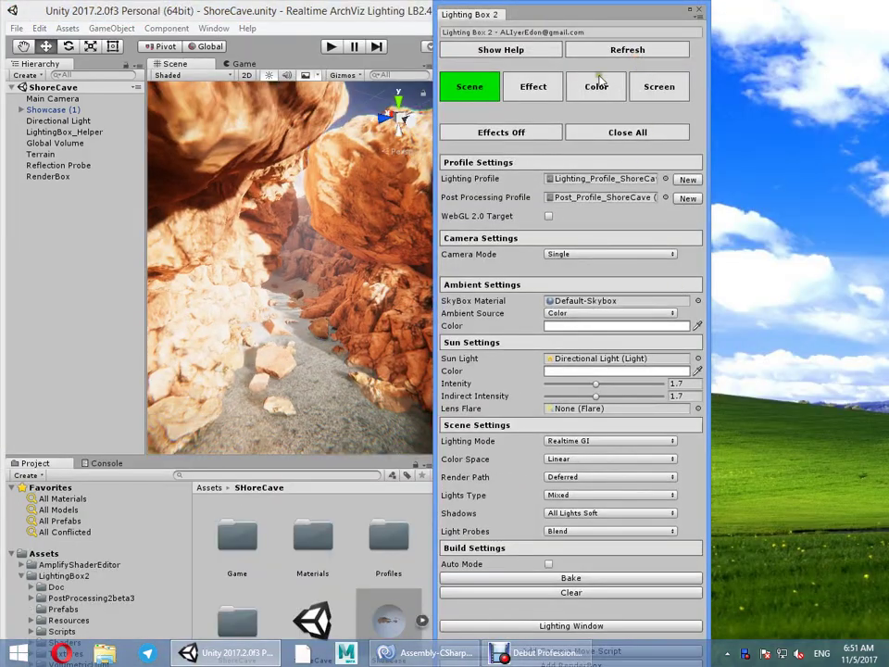
left_click_drag(621, 23, 602, 70)
double_click(672, 13)
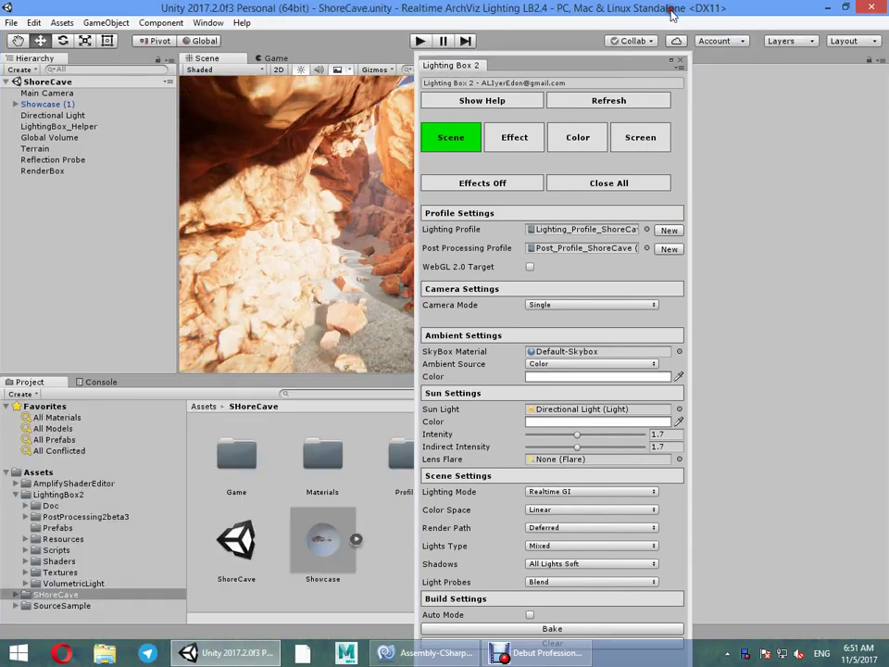
left_click(684, 60)
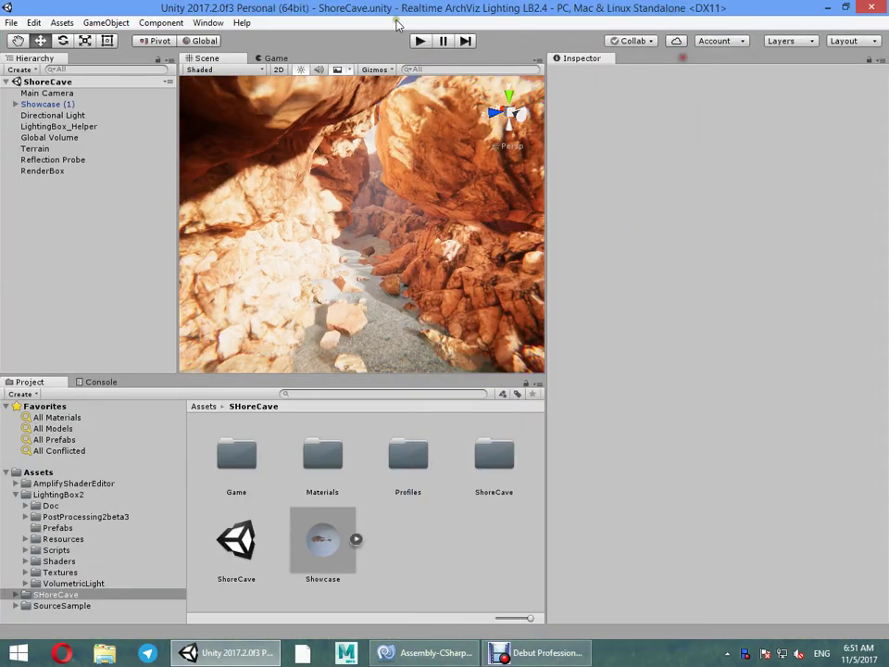
Reopen Lighting Box 2 from the Window menu, docked in the right pane, with the editor full-screen
left_click(209, 23)
left_click(282, 98)
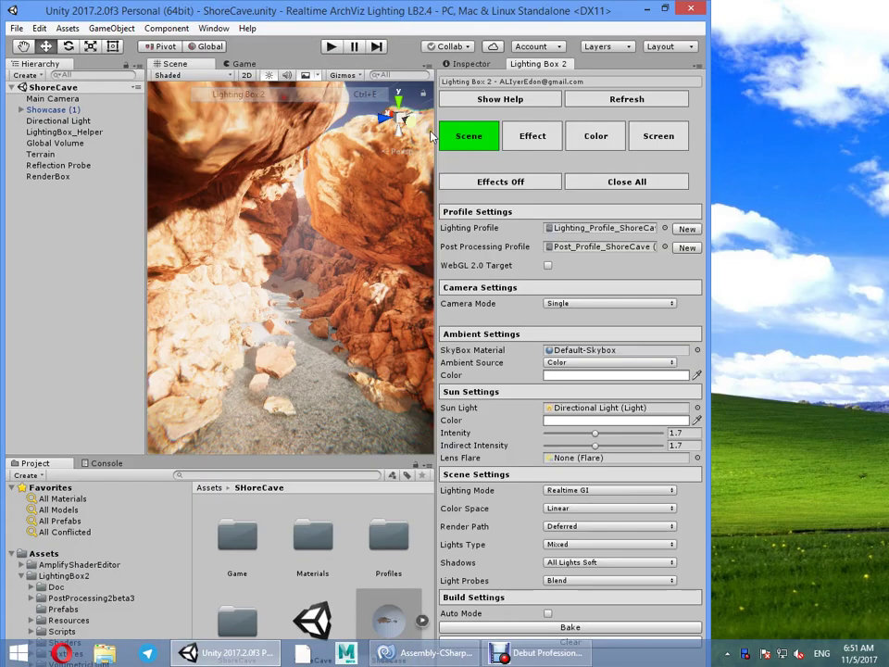
left_click_drag(611, 20, 676, 2)
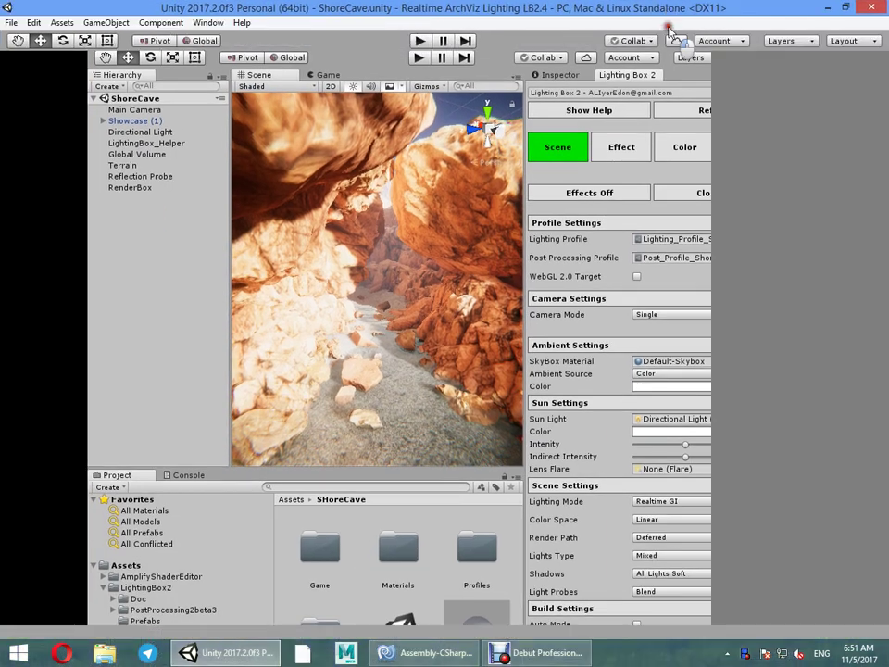
scroll(639, 401, "down", 5)
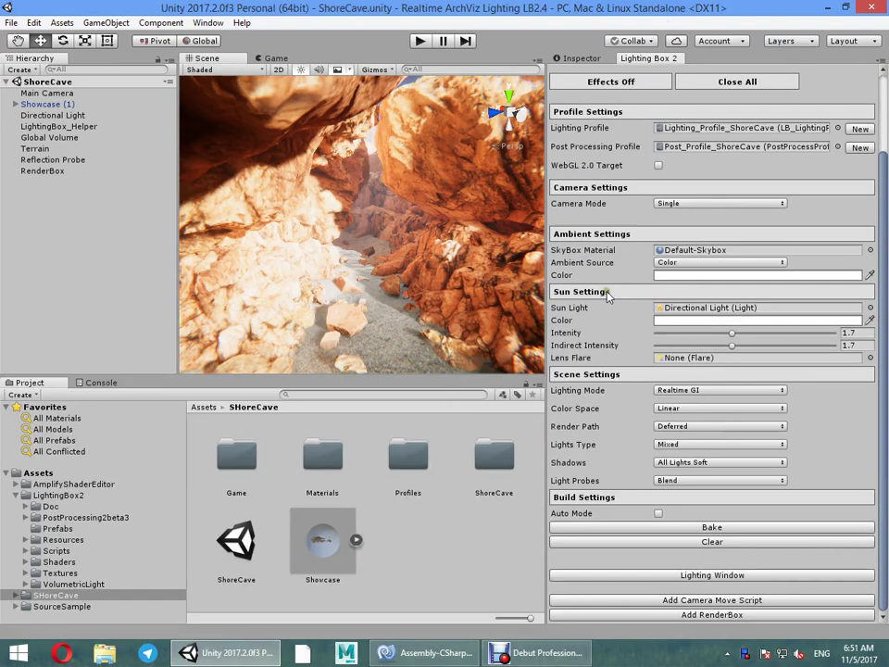
Lower the sun's Indirect Intensity to 1.39, rotate the sun and try Fully Realtime lighting mode
mouse_move(731, 351)
left_mouse_down()
mouse_move(790, 357)
mouse_move(712, 363)
mouse_move(724, 345)
mouse_move(693, 343)
mouse_move(717, 348)
left_mouse_up()
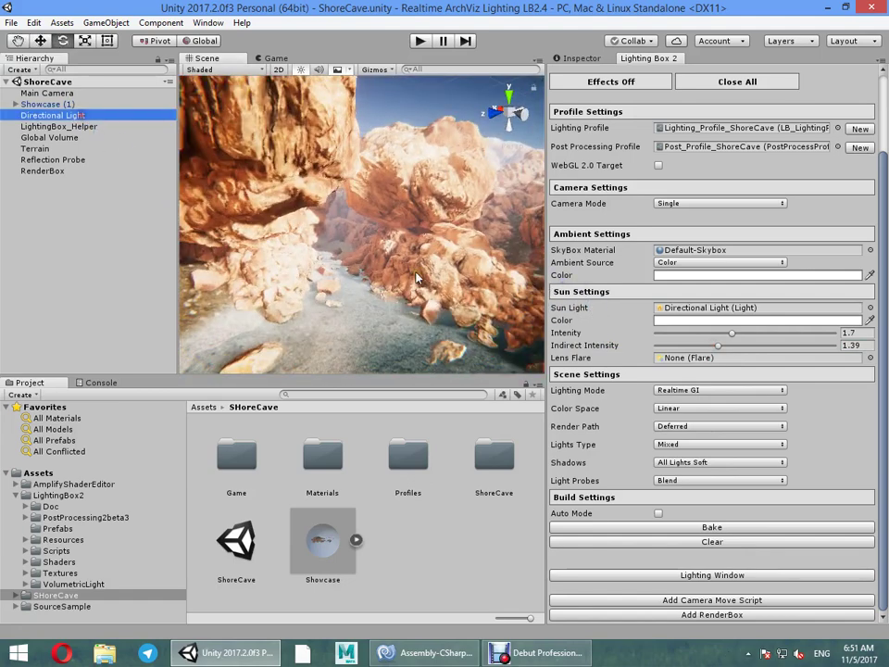
left_click_drag(295, 187, 388, 251)
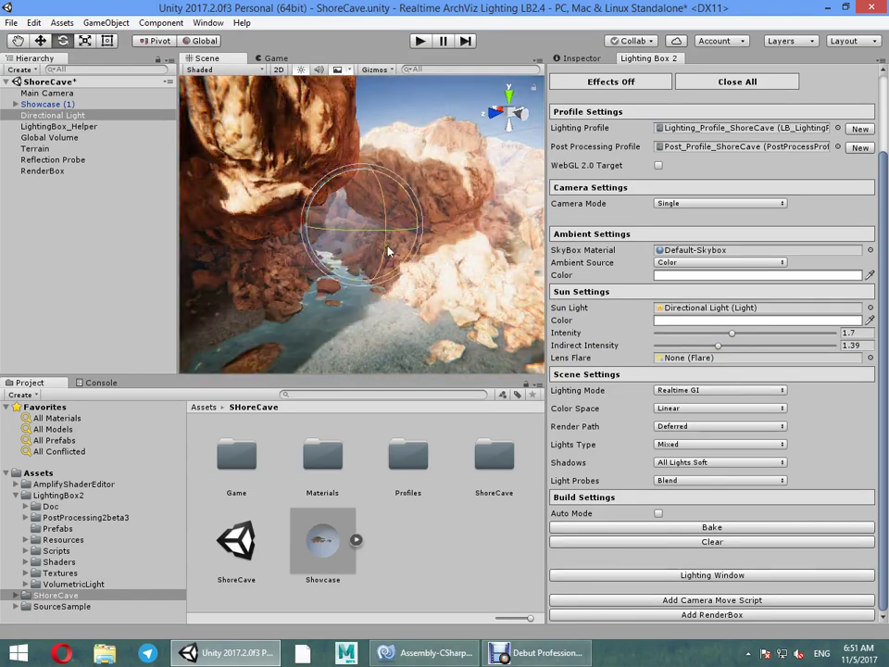
left_click(709, 392)
left_click(746, 349)
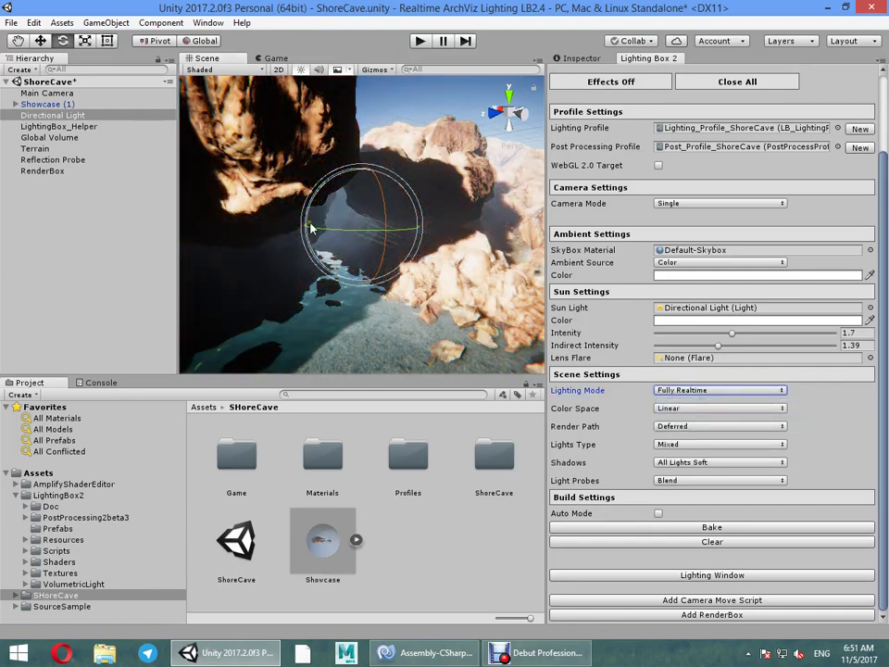
right_click_drag(311, 228, 629, 328)
Switch Lighting Mode back to Realtime GI
left_click(694, 391)
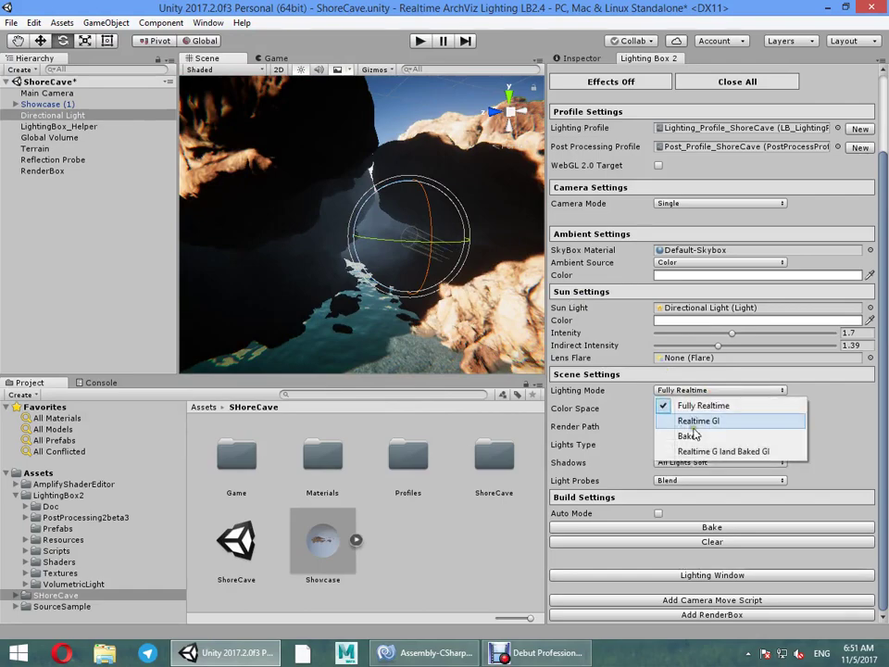
left_click(696, 421)
right_click_drag(462, 293, 392, 298)
Select the Terrain and use Raise/Lower Terrain with the first brush at Brush Size 10
left_click(392, 296)
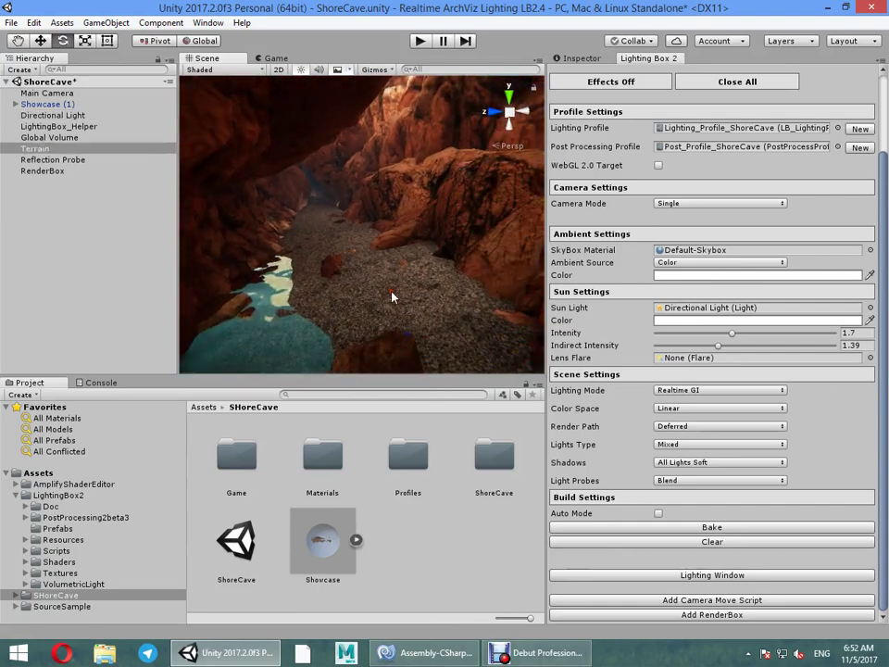
left_click(581, 57)
left_click(653, 172)
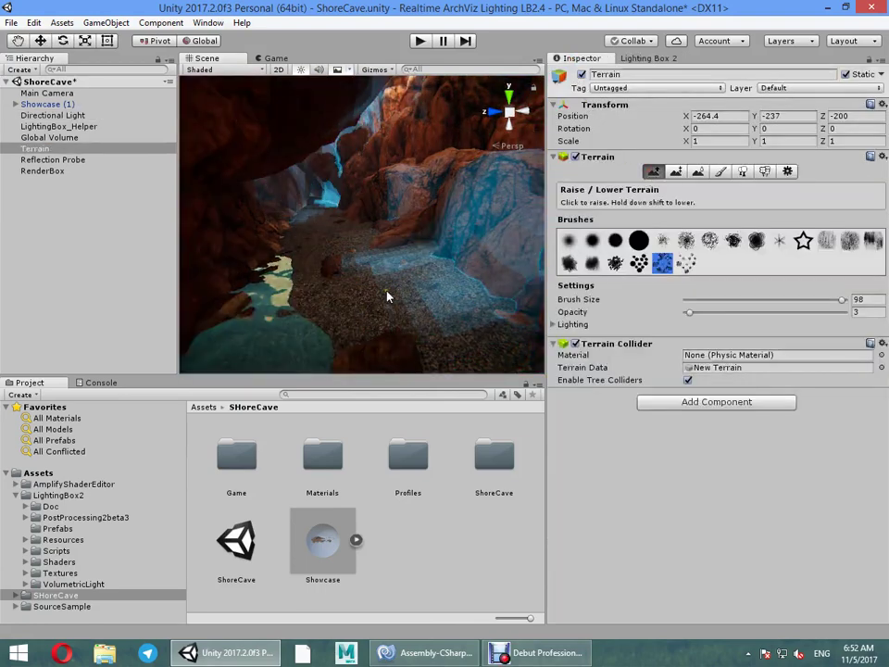
left_click(568, 242)
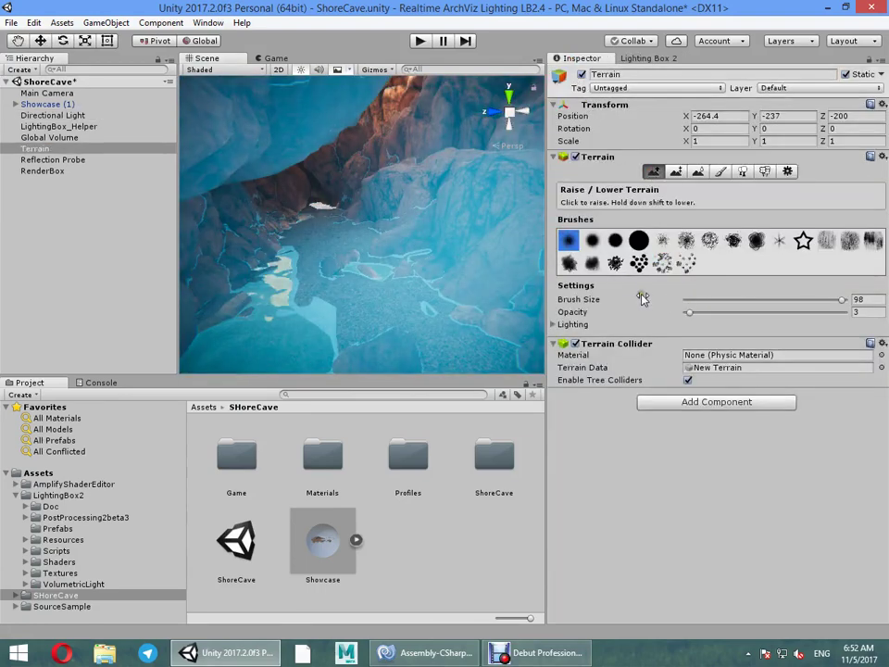
left_click(699, 300)
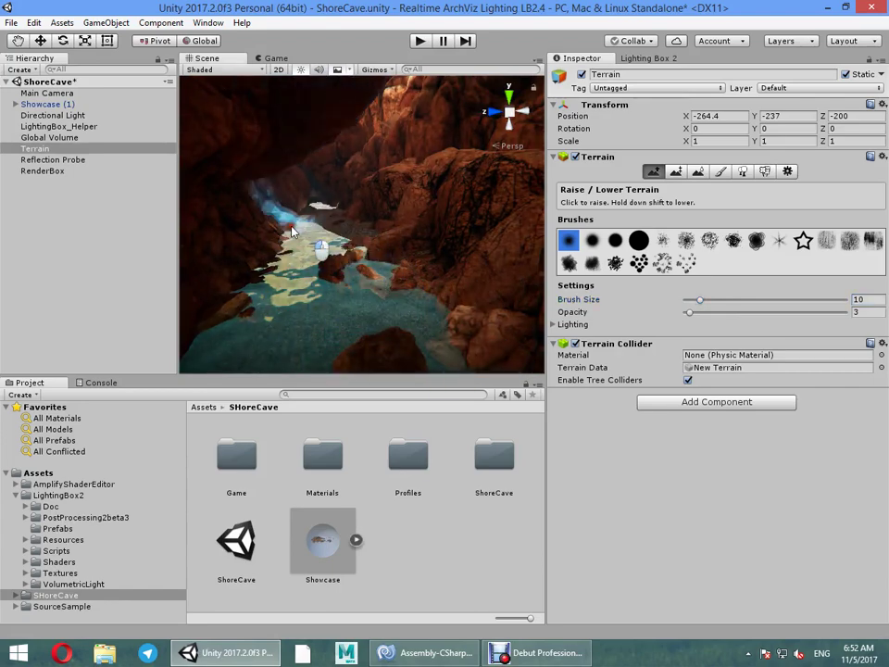
right_click_drag(250, 321, 418, 280)
right_click_drag(320, 339, 237, 245)
Give the water plane's WaterSample material a dark green 1C241D specular colour
key("w")
left_click(385, 280)
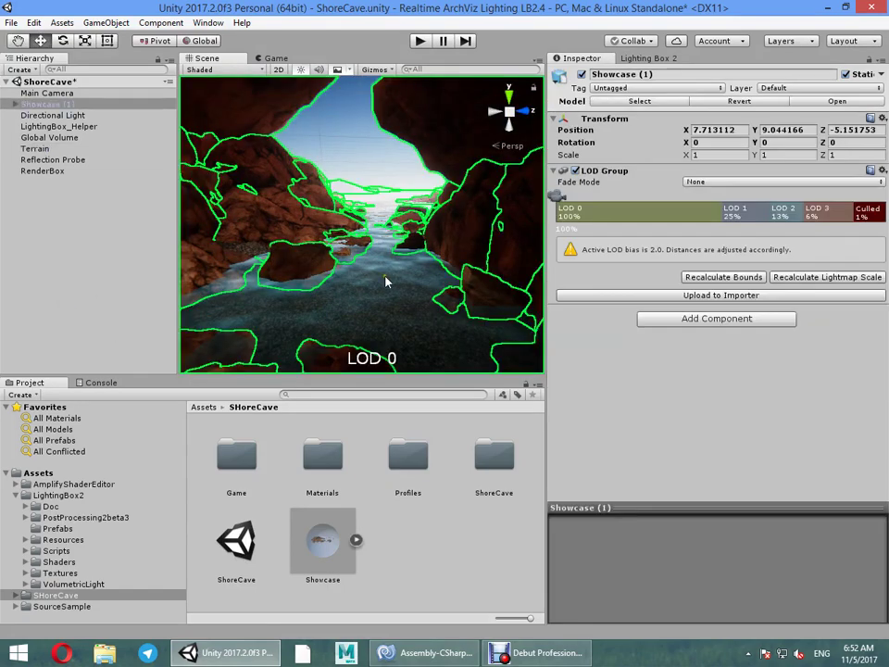
left_click(406, 290)
left_click(618, 295)
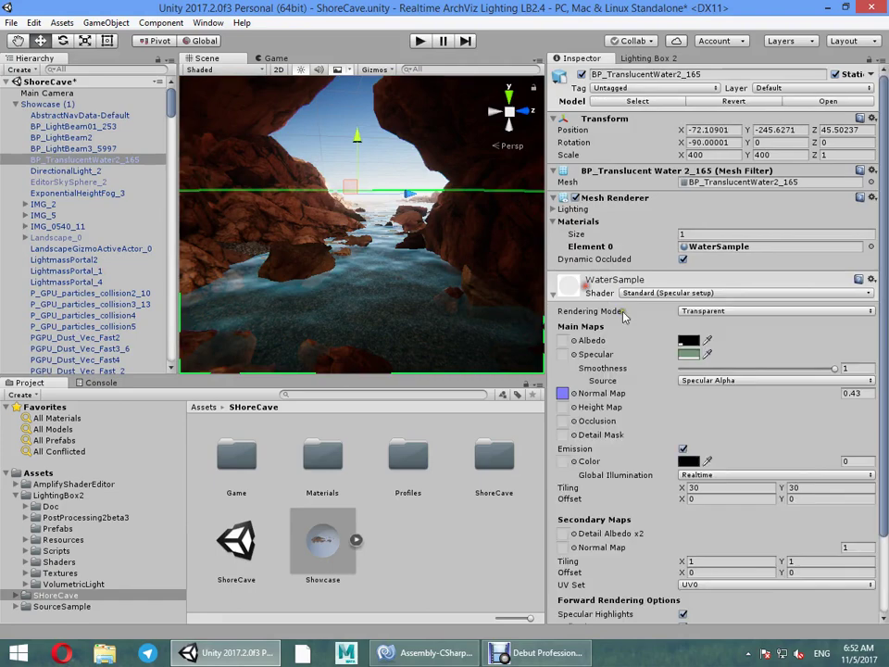
left_click(699, 356)
left_click_drag(135, 228, 99, 320)
left_click(314, 263)
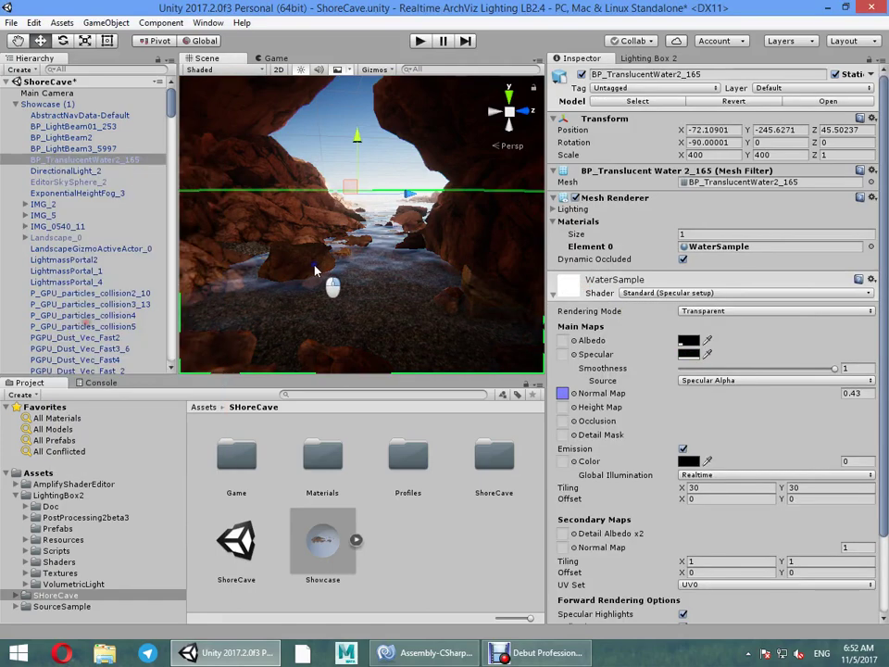
Reselect the water plane and set WaterSample's main map tiling to 100 by 100
left_click(336, 121)
right_click_drag(336, 122, 333, 302)
key("s")
left_click(357, 263)
left_click(366, 262)
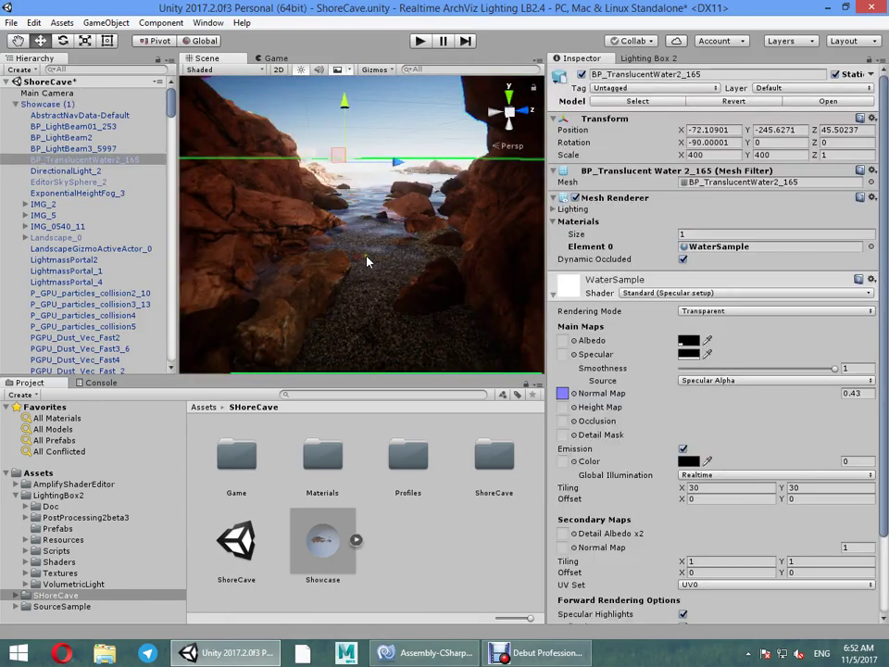
scroll(713, 375, "down", 3)
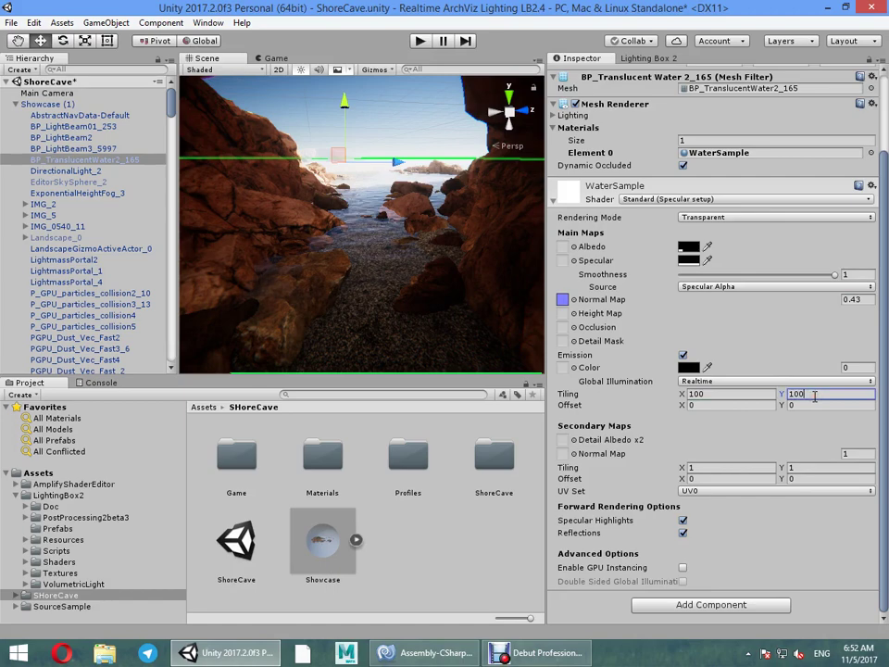
left_click(428, 136)
right_click_drag(427, 136, 350, 216)
Select the rock S_IMG_0540_88_LOD0 and undock Lighting Box 2 into a floating window
left_click(329, 278)
left_click(333, 248)
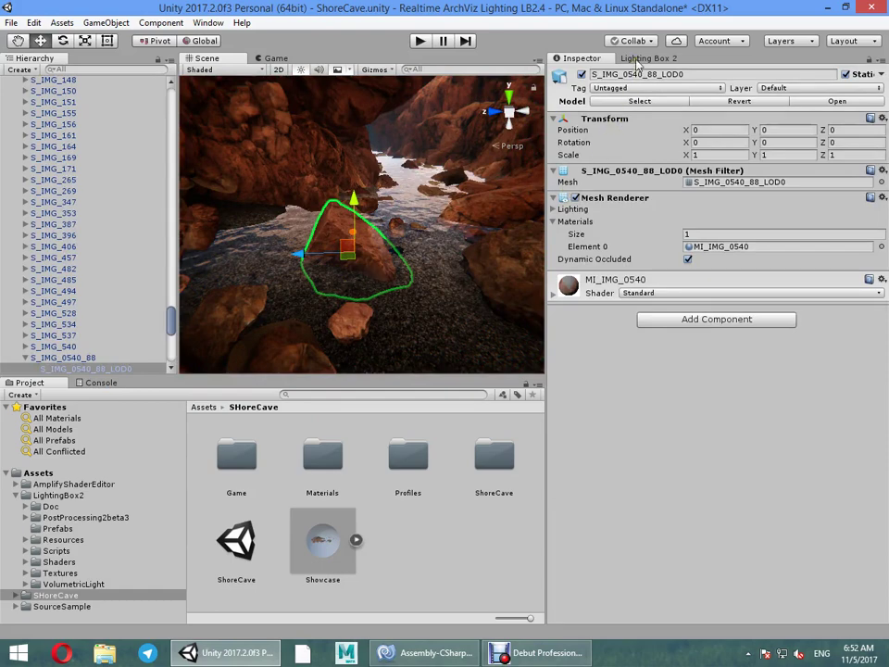
left_click_drag(648, 58, 663, 78)
left_click_drag(609, 34, 508, 48)
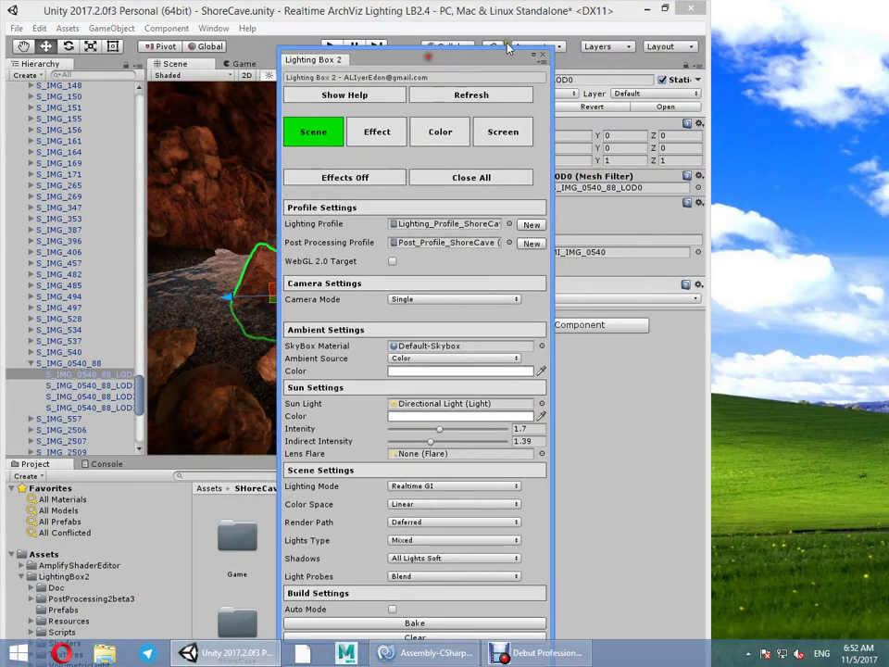
Open Lighting Box 2's Screen settings, dock it beside the Inspector and enable Screen Space Reflections
left_click(491, 139)
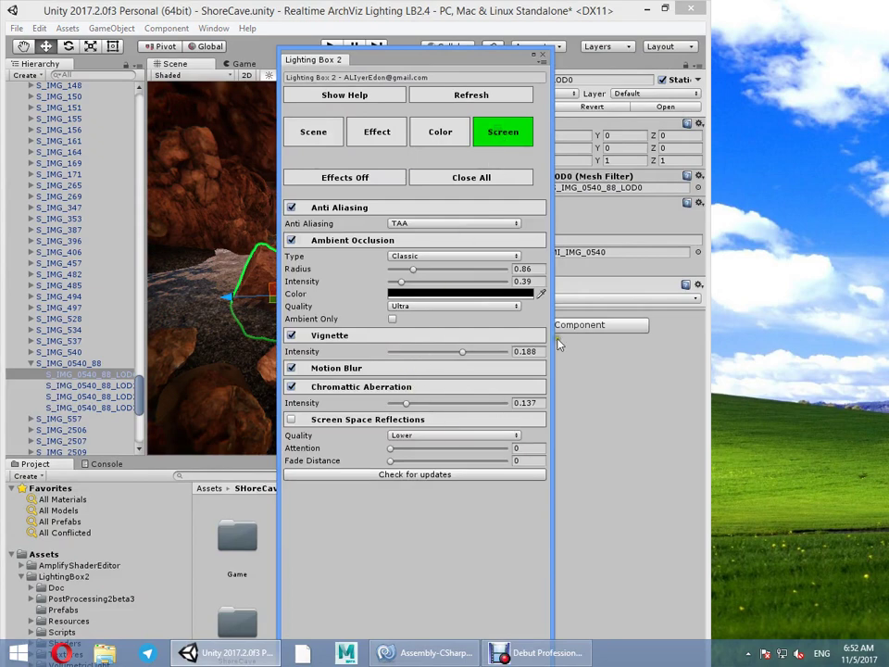
left_click(665, 8)
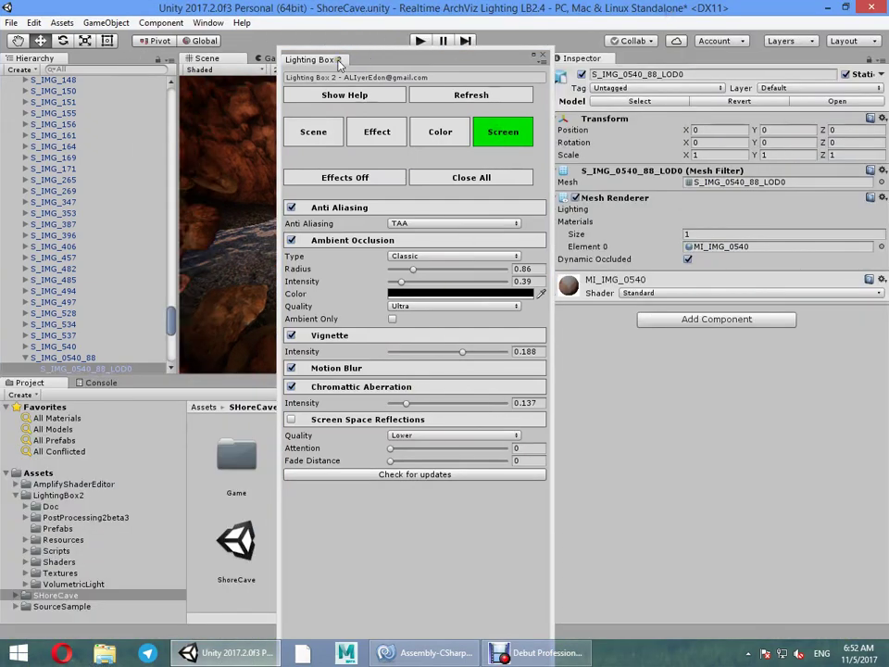
left_click_drag(339, 62, 635, 69)
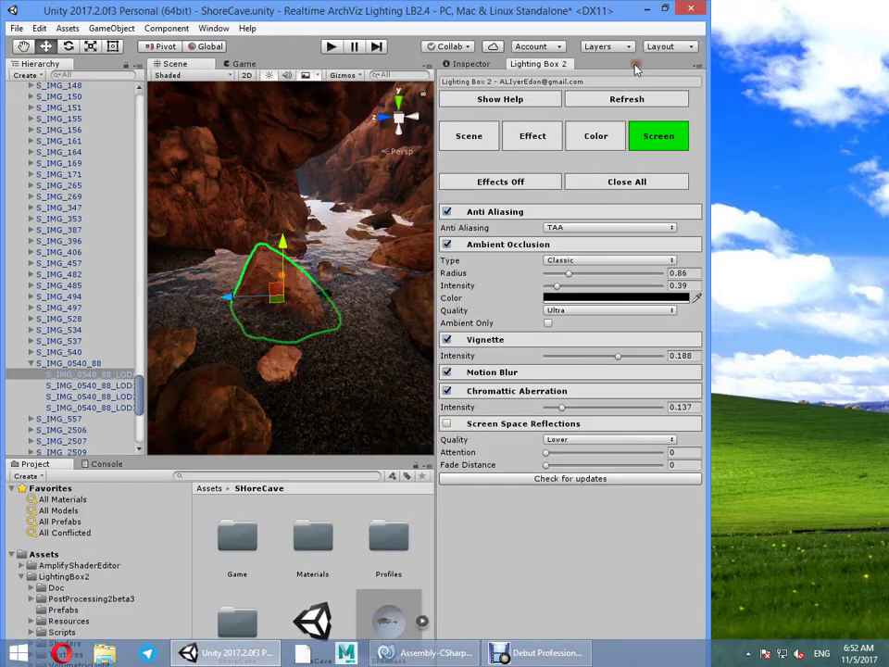
left_click(665, 9)
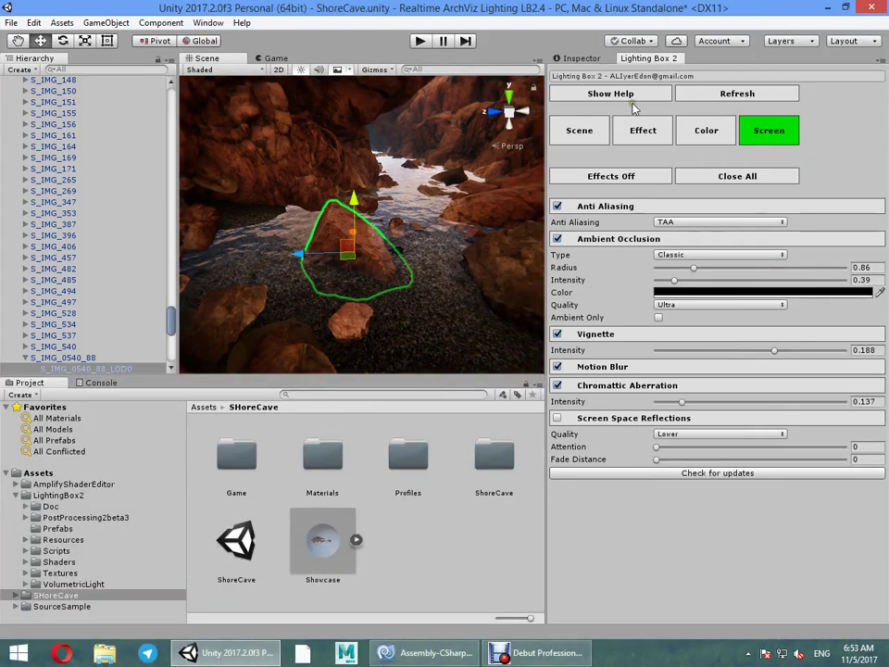
left_click(674, 435)
left_click(558, 419)
right_click_drag(520, 368, 597, 247)
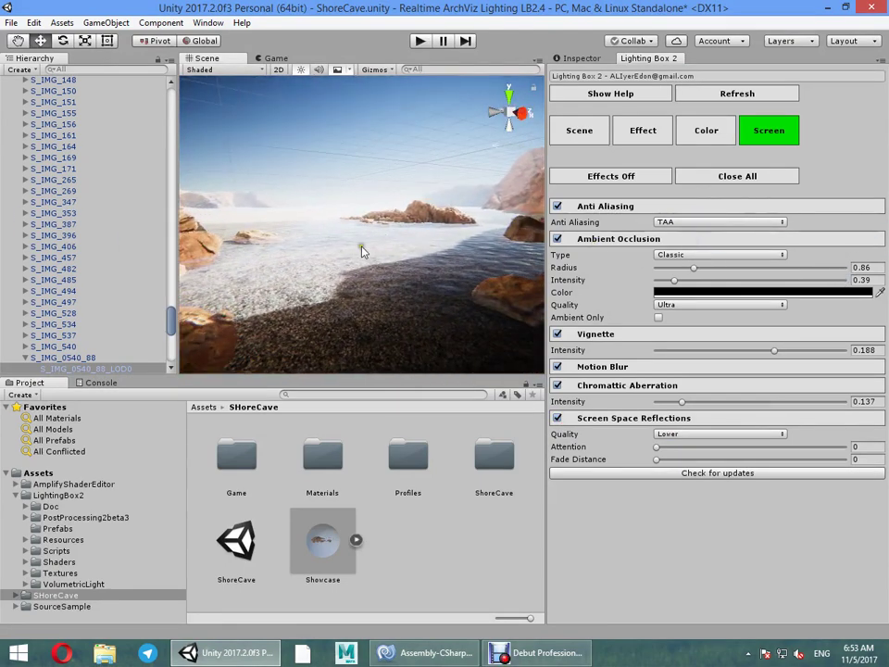
right_click_drag(377, 267, 343, 268)
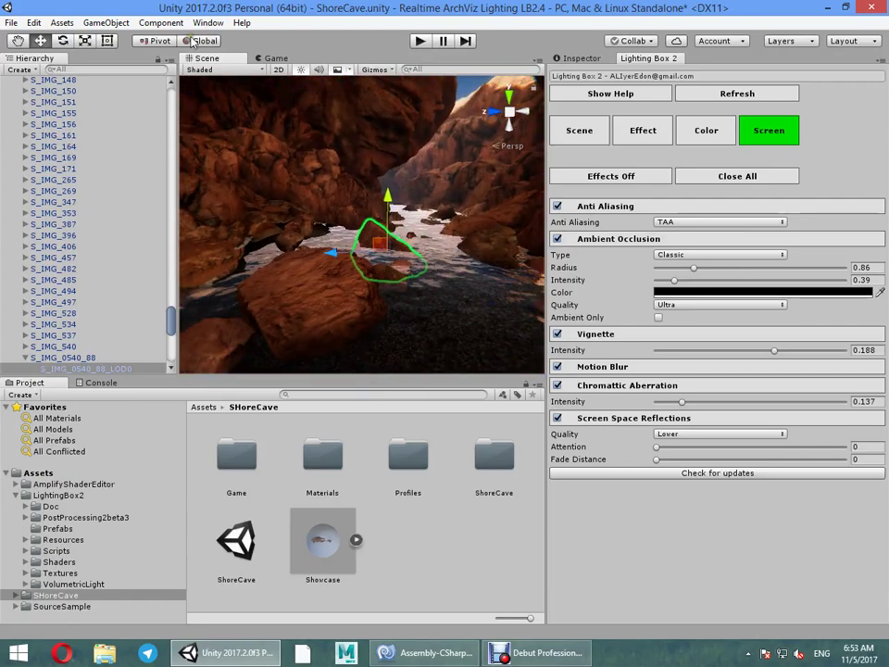
Add a Reflection Probe through GameObject > Light and view it inside the cave near the water
left_click(111, 23)
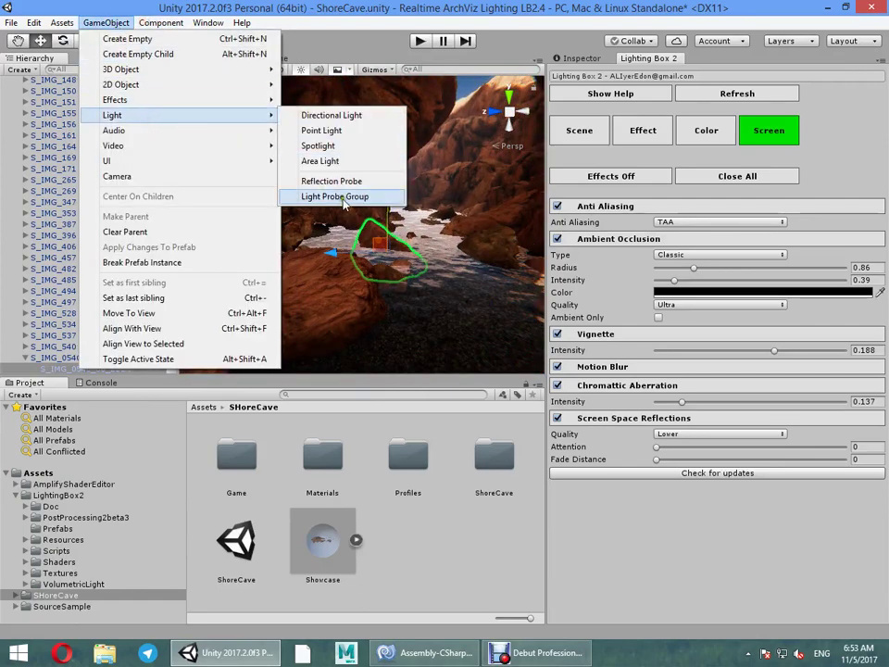
left_click(334, 182)
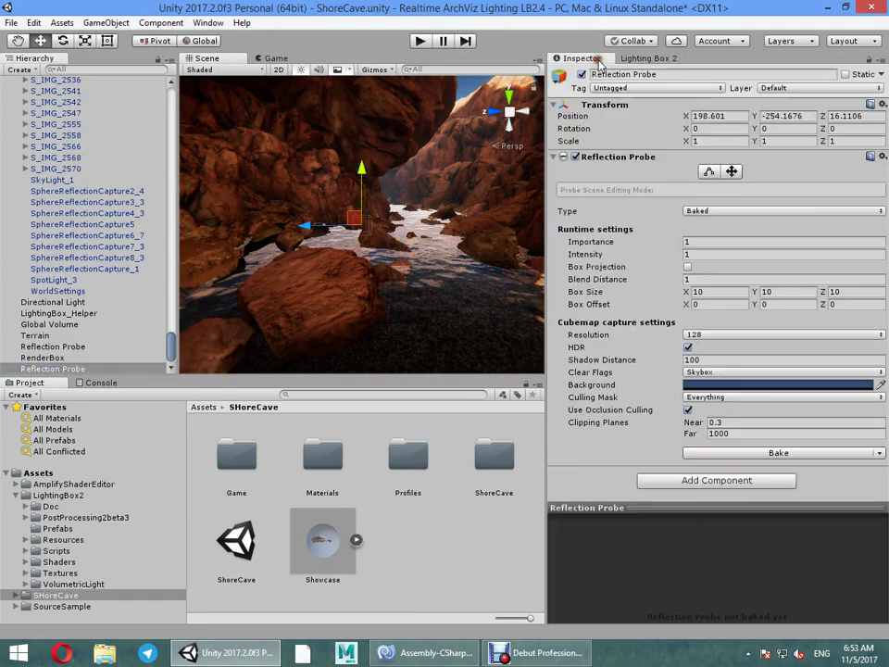
right_click_drag(361, 270, 364, 238)
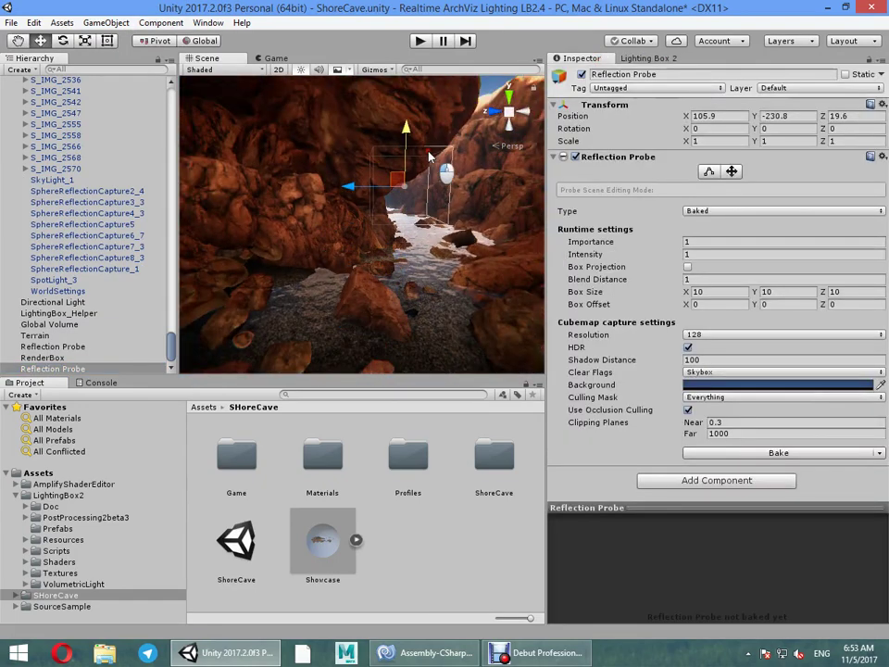
right_click_drag(333, 345, 37, 289)
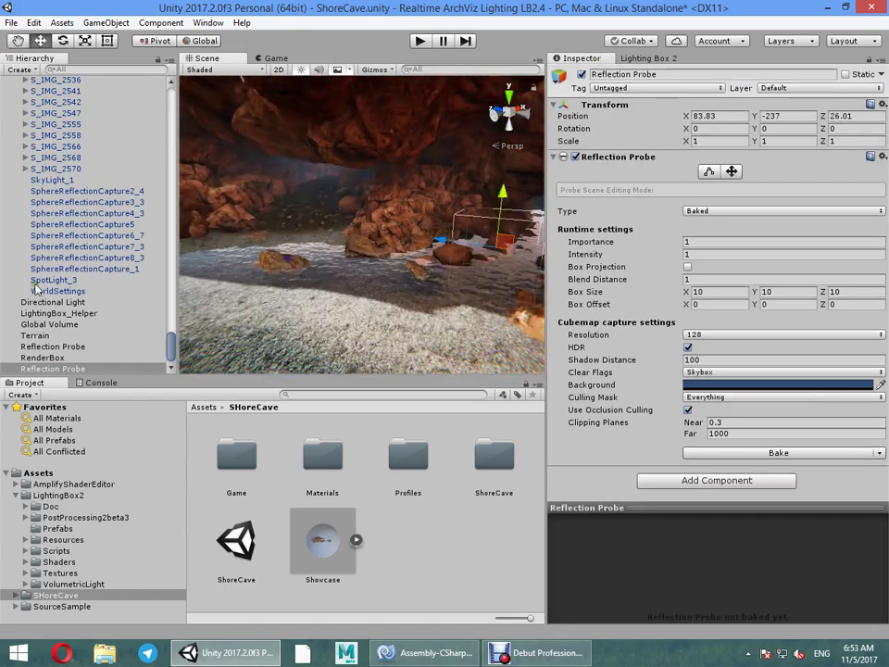
Test the original probe refreshing Every Frame in Play mode, then set it back to On Awake
left_click(65, 349)
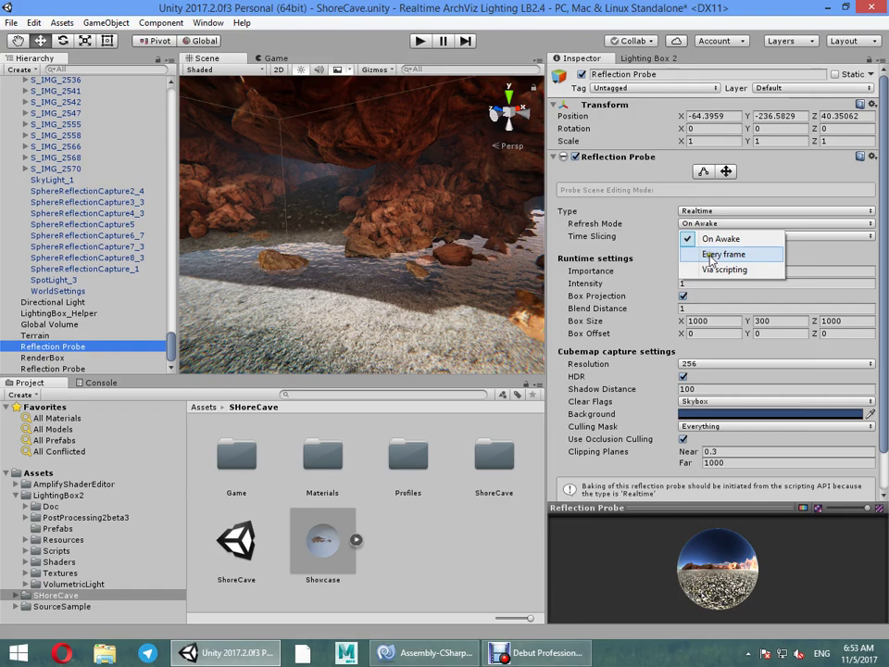
left_click(723, 254)
right_click_drag(445, 269, 558, 265)
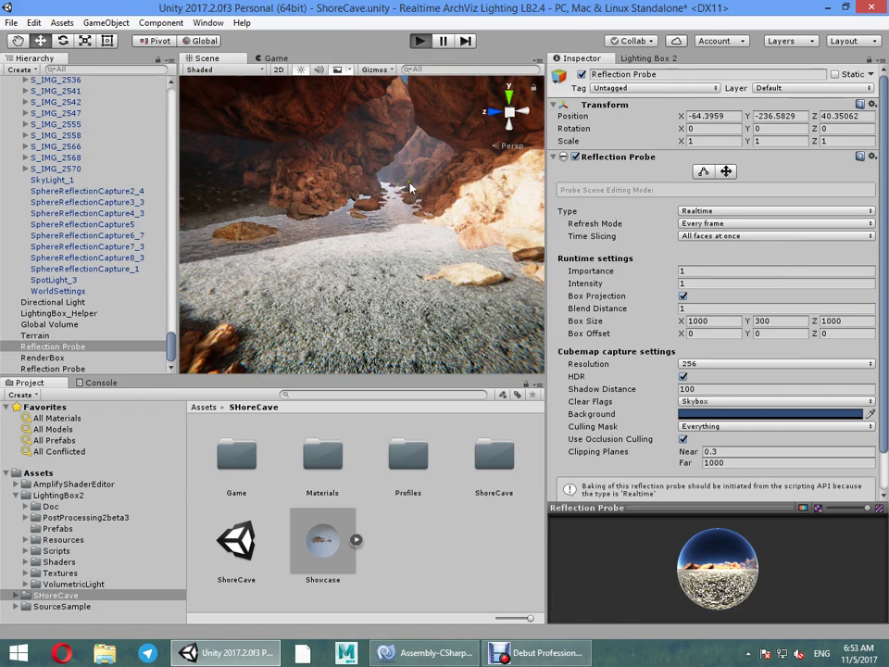
key("ctrl+p")
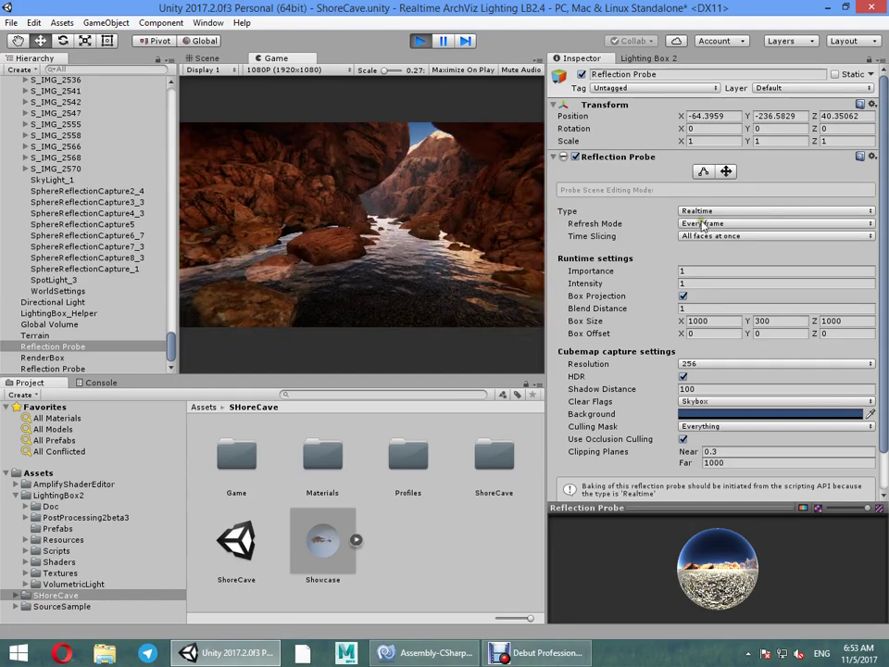
left_click(462, 203)
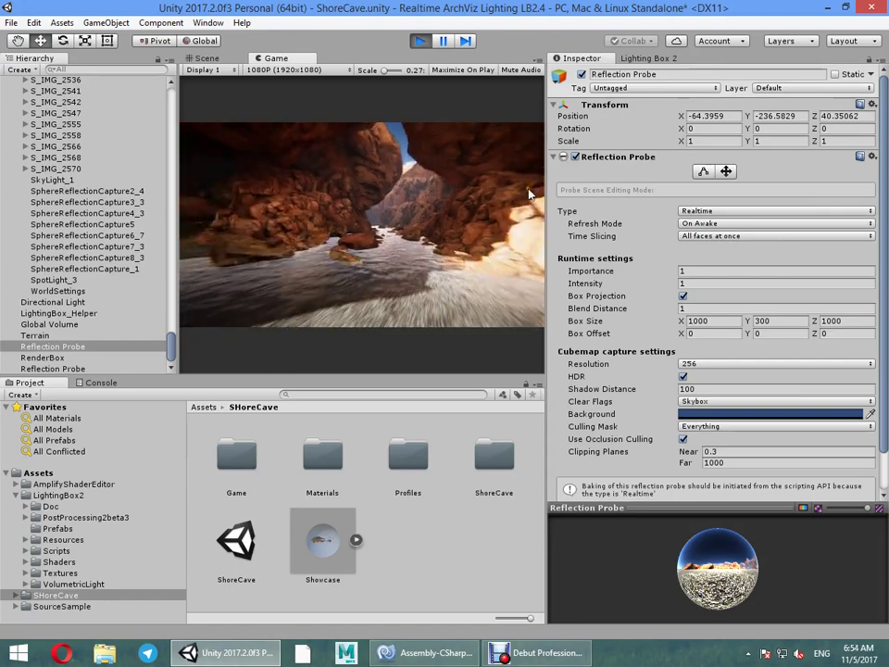
left_click(420, 41)
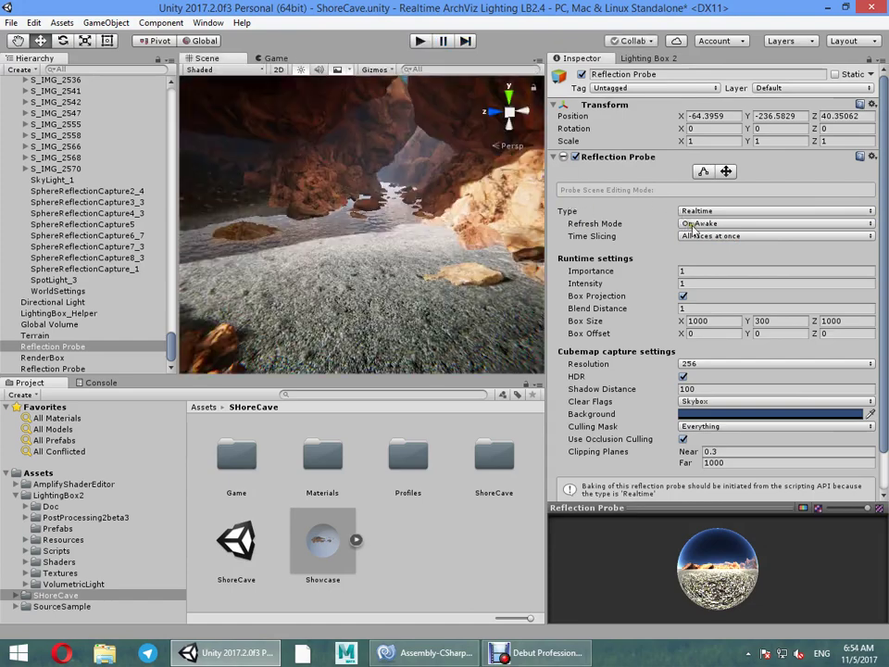
left_click(776, 224)
left_click(696, 242)
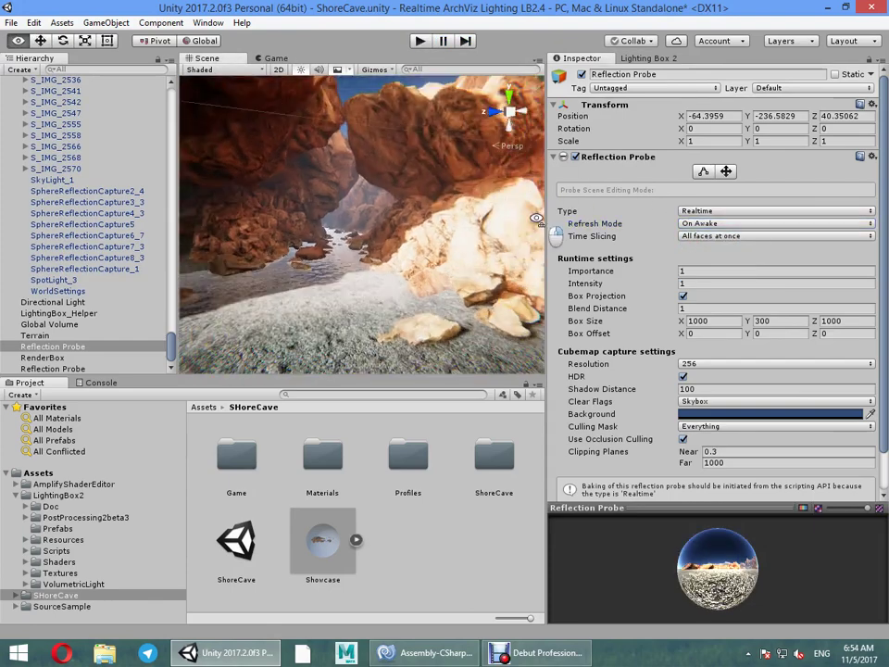
left_click(148, 334)
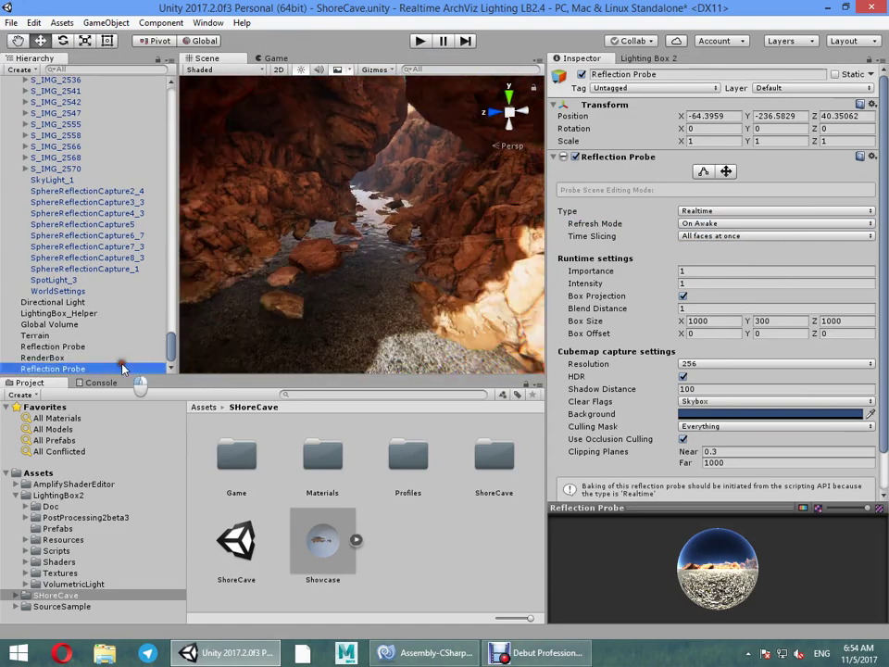
Make the new probe Realtime and stretch its box along the cave passage in X and Z
double_click(123, 368)
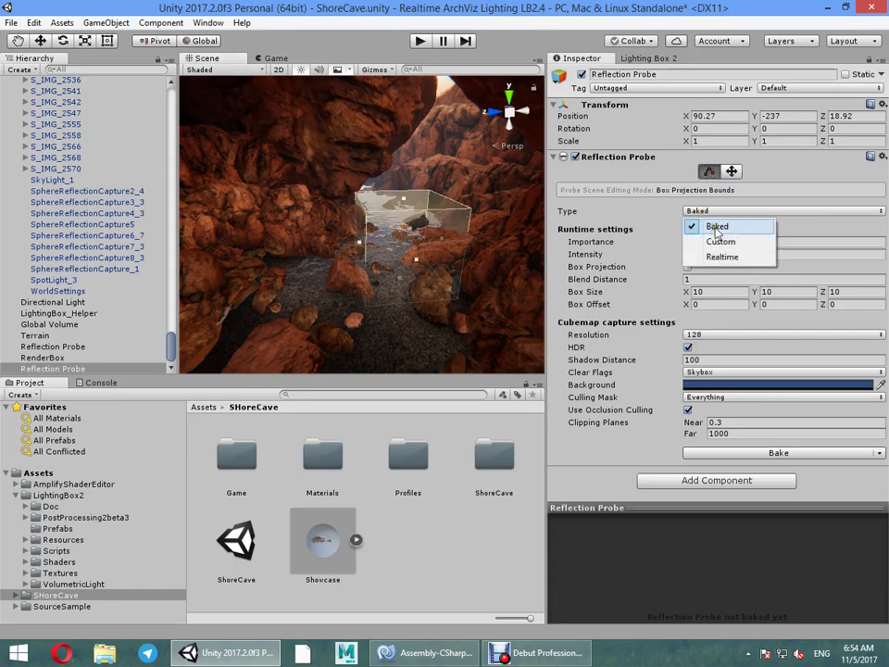
left_click(722, 257)
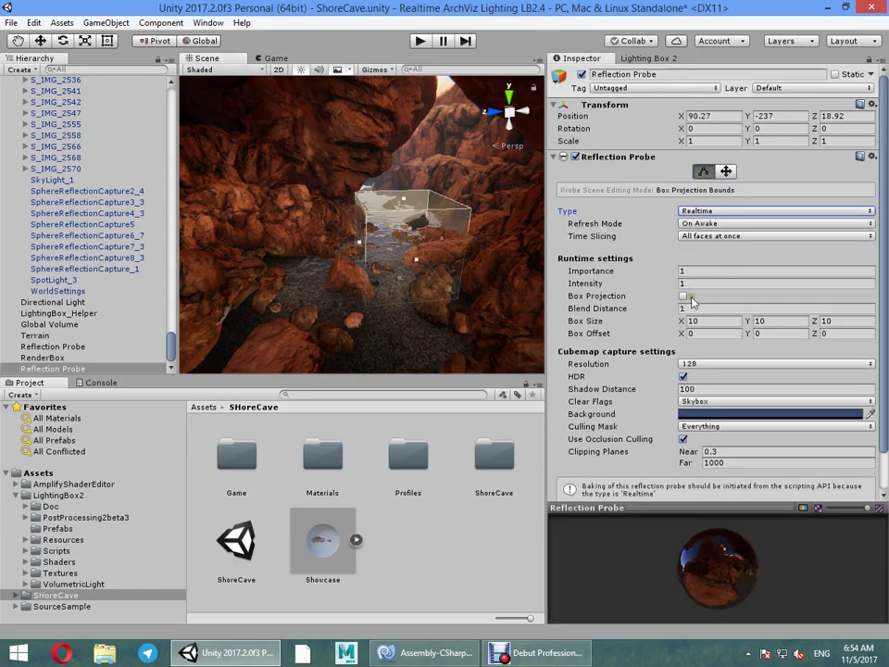
right_click_drag(389, 230, 398, 274)
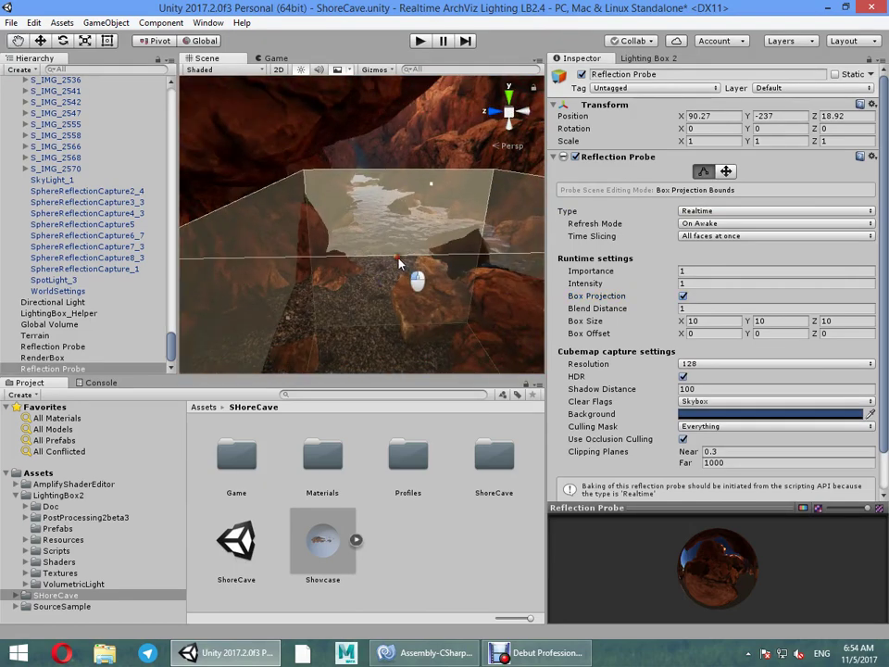
left_click_drag(398, 264, 357, 130)
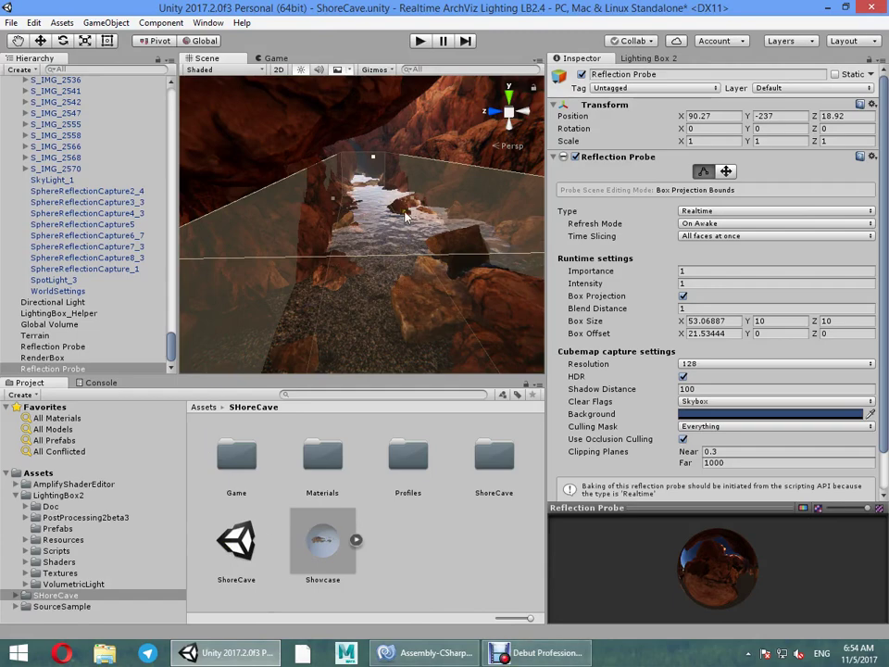
left_click_drag(352, 206, 417, 241)
left_click_drag(466, 289, 433, 252)
left_click_drag(310, 205, 288, 205)
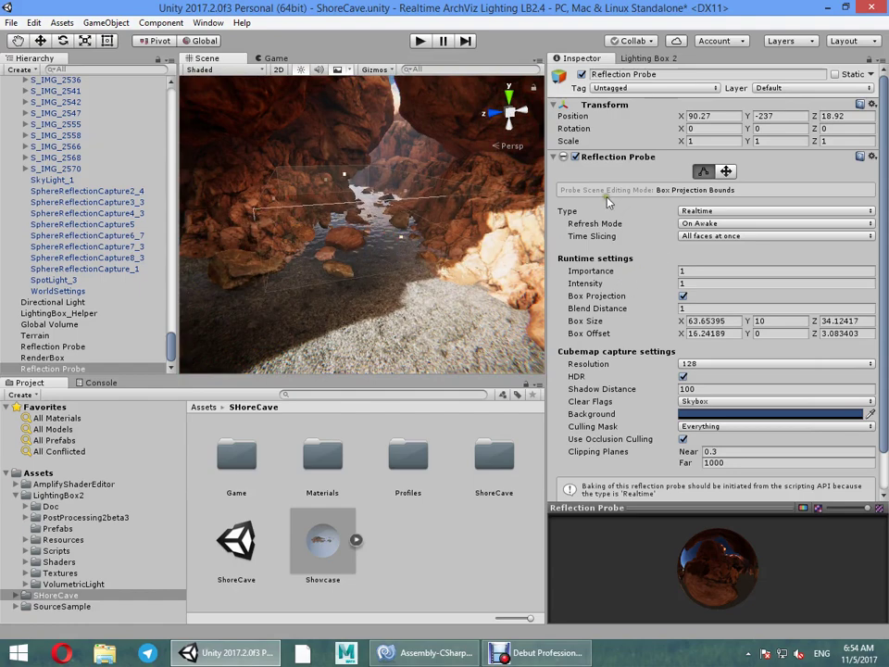
key("f")
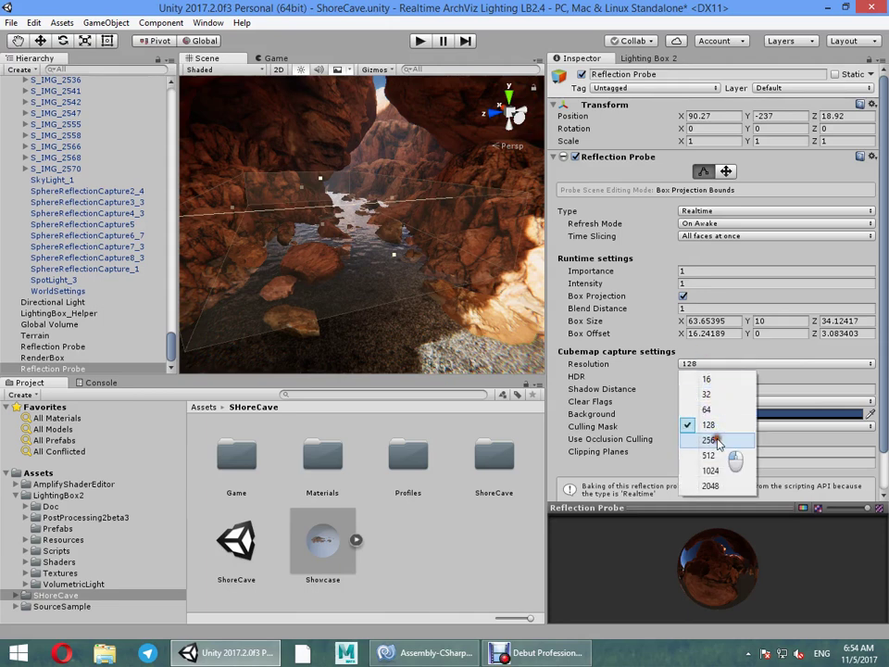
Set the new probe's resolution to 256, re-enable it and pull its box's X side back in
left_click(710, 439)
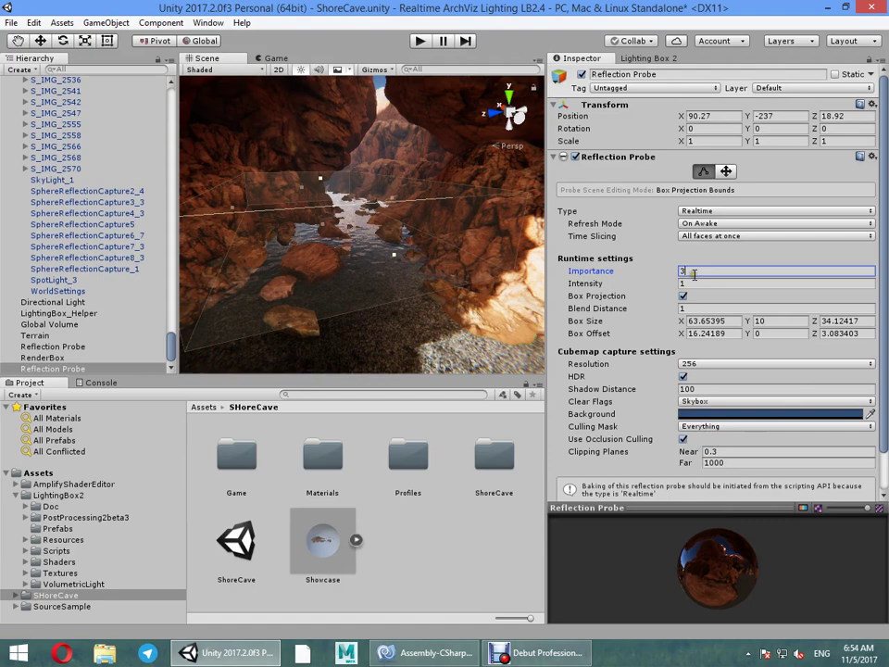
left_click(575, 156)
right_click_drag(407, 256, 179, 233)
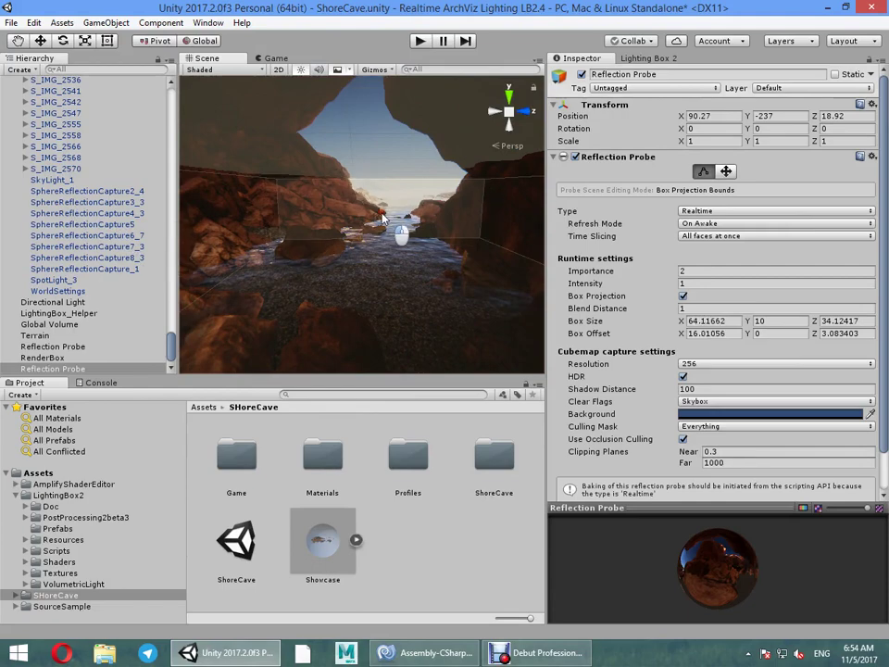
left_click_drag(348, 221, 374, 223)
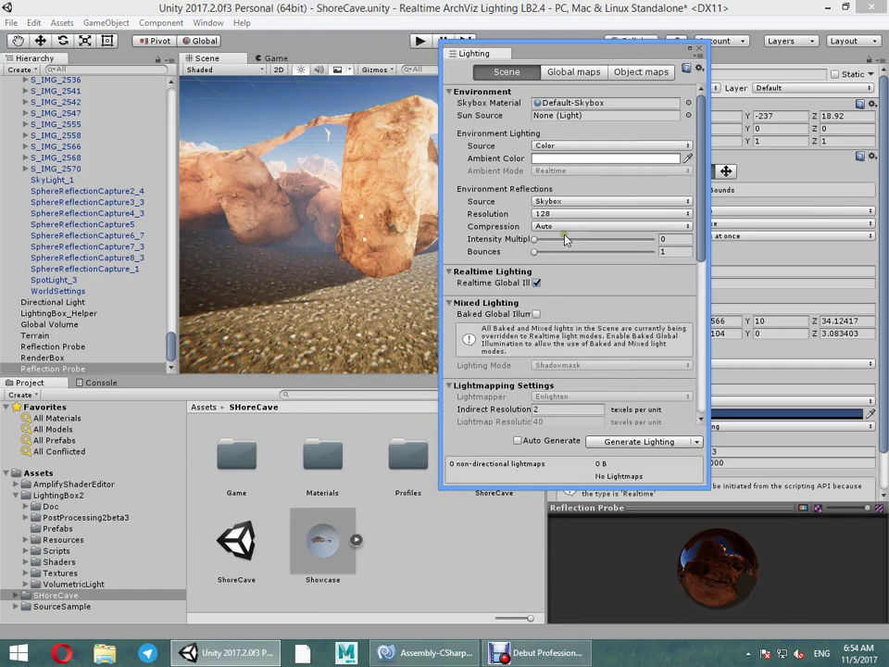
Close the Lighting window and deactivate the original large Reflection Probe in the Inspector
left_click(696, 49)
right_click_drag(315, 190, 432, 284)
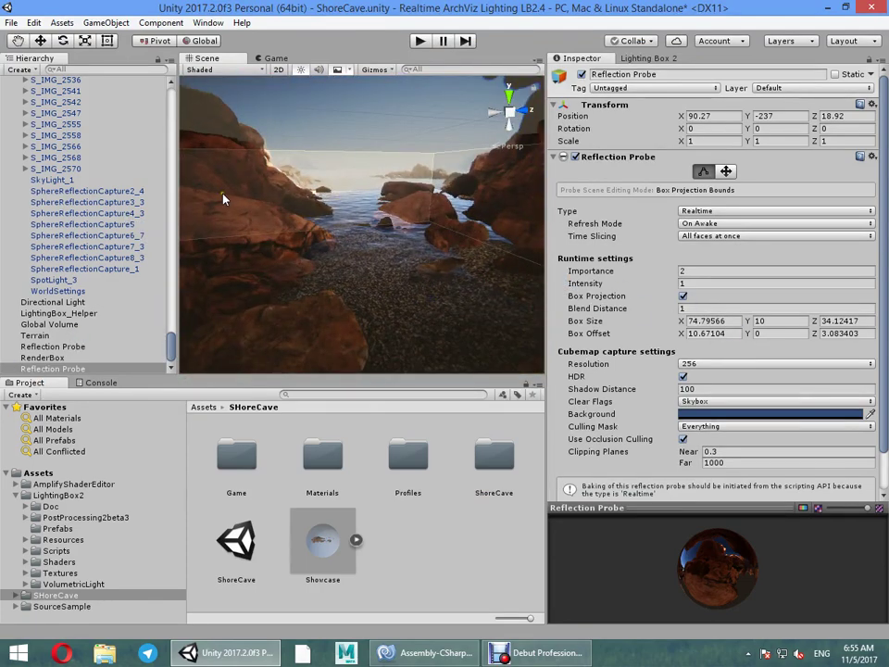
left_click(129, 303)
left_click(108, 337)
left_click(112, 348)
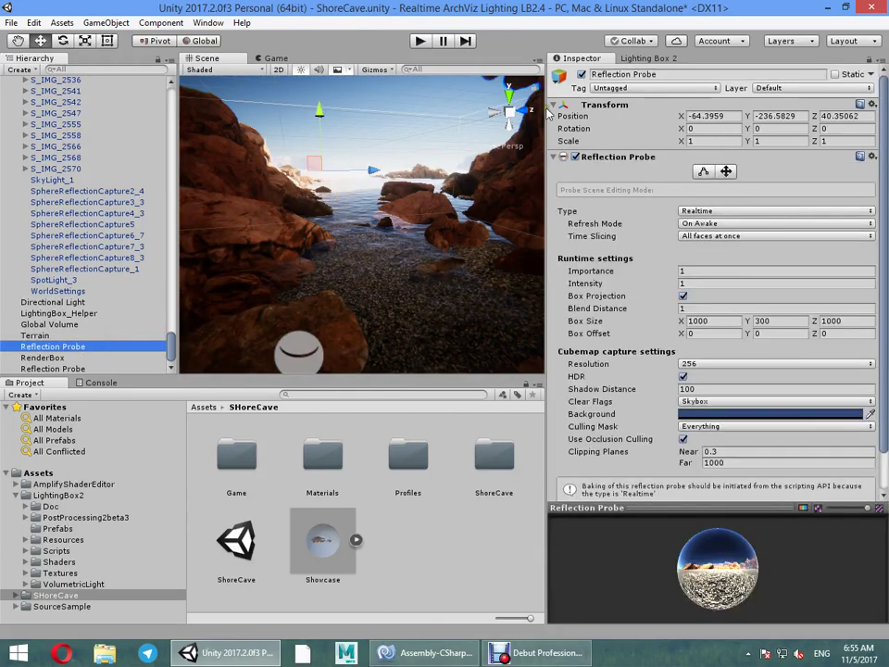
left_click(581, 75)
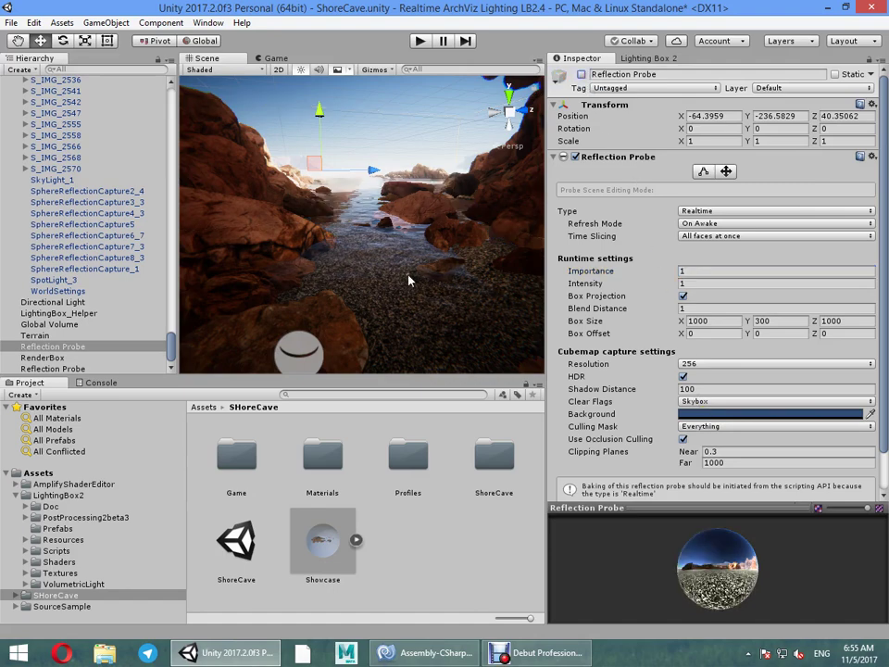
right_click_drag(408, 280, 398, 303)
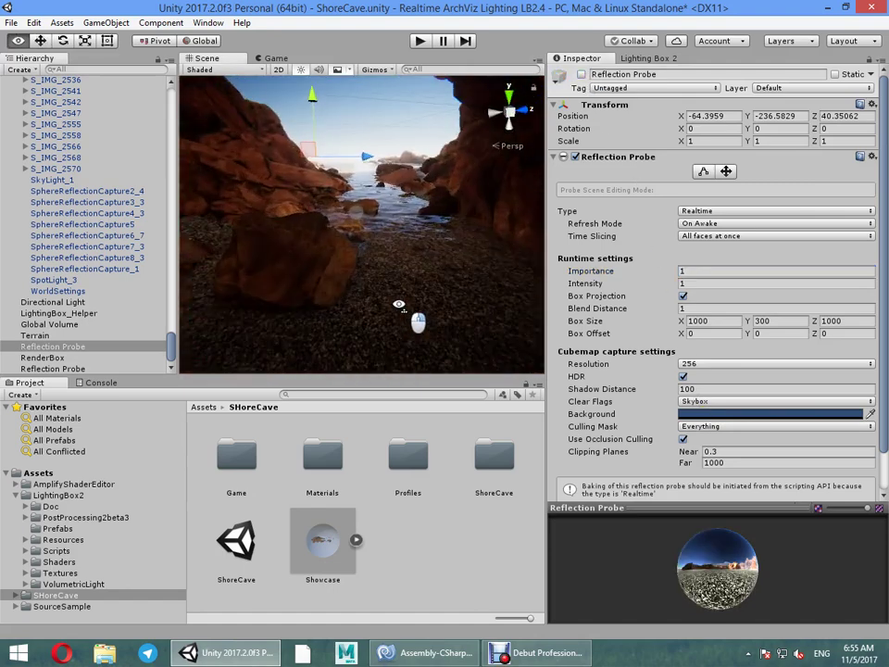
right_click_drag(336, 293, 471, 275)
Fly the view to the cave opening and rotate the Directional Light so sunlight enters the cave
right_click_drag(258, 224, 886, 216)
left_click(359, 130)
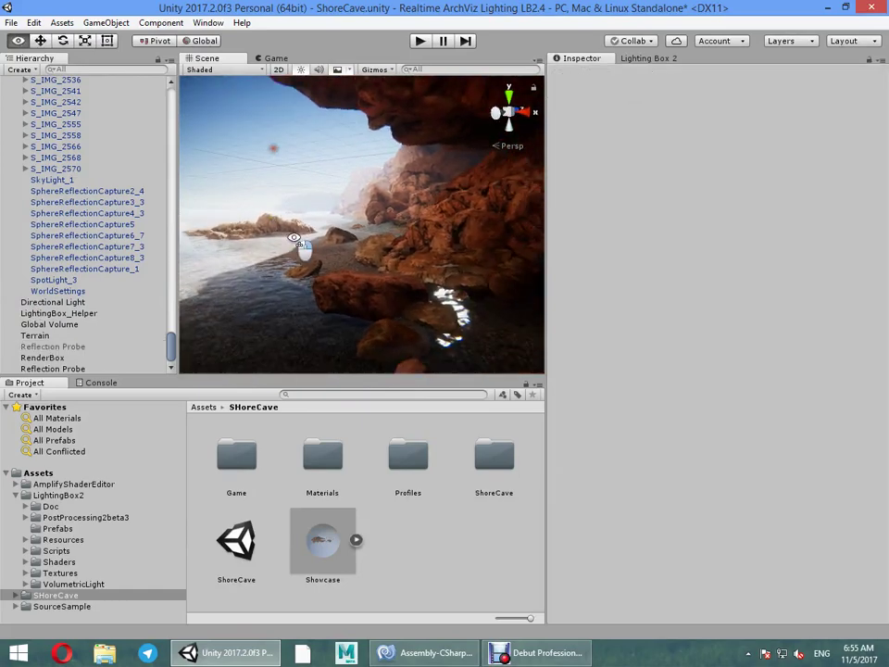
right_click_drag(298, 242, 810, 241)
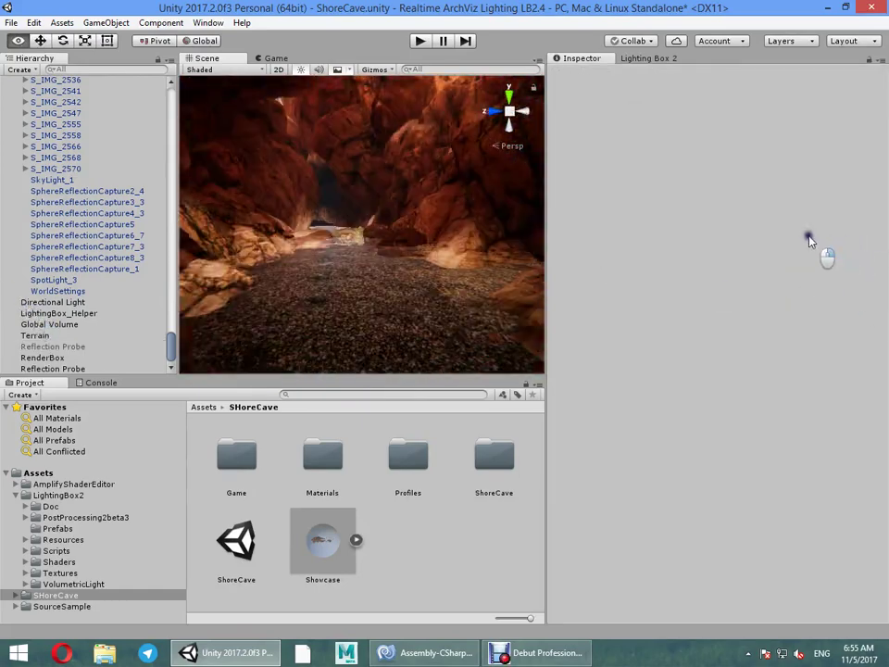
right_click_drag(749, 249, 871, 199)
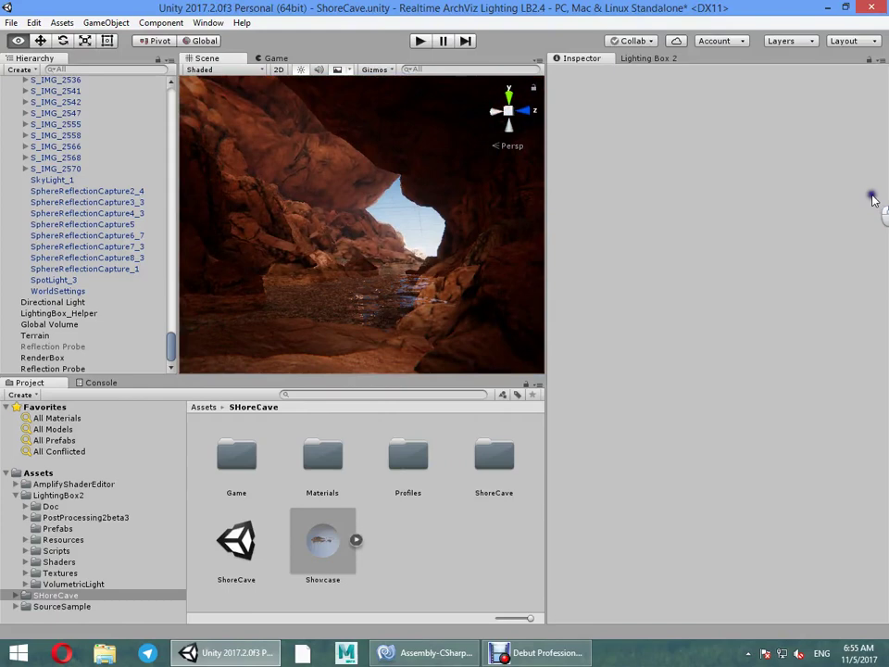
right_click_drag(41, 212, 82, 238)
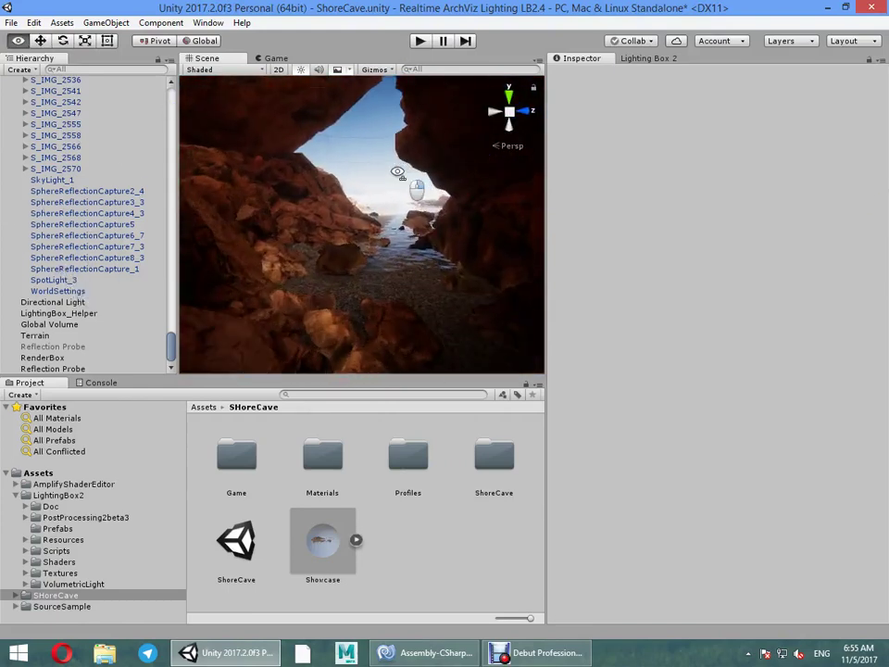
left_click(88, 302)
key("e")
left_click_drag(413, 258, 372, 233)
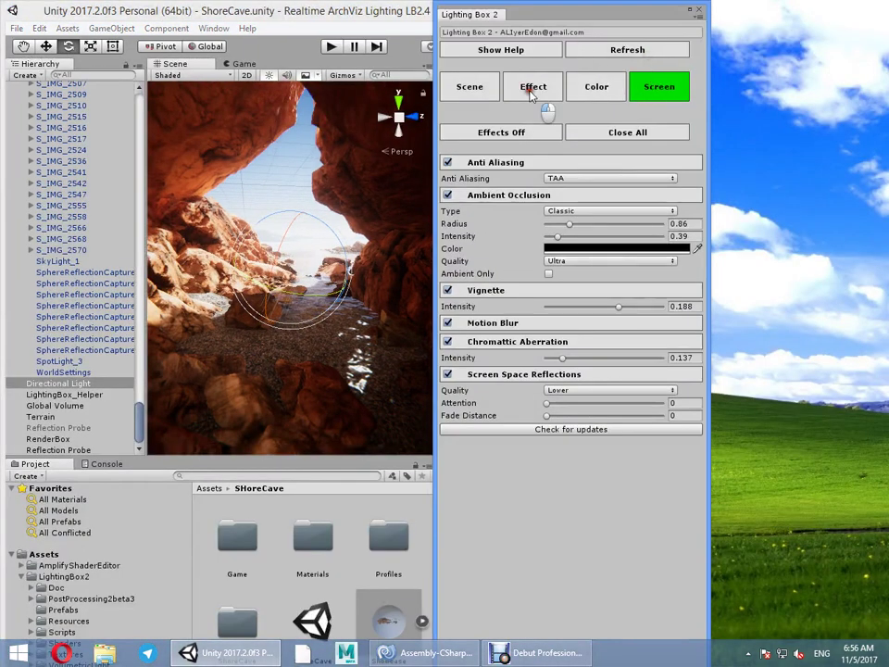
Toggle Sun Shafts on and off in Lighting Box 2's Effect settings, then play the scene
left_click(533, 87)
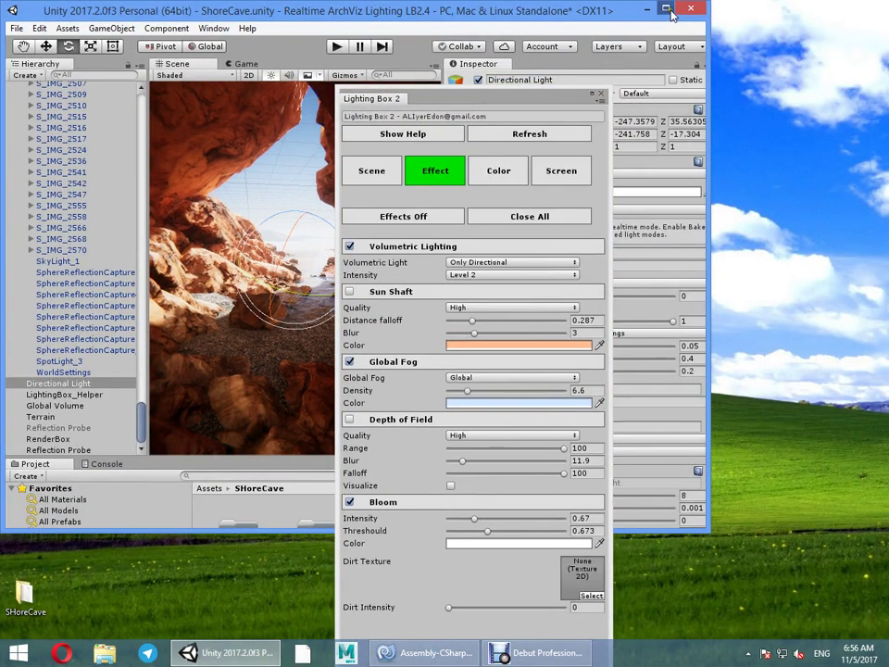
left_click(668, 10)
left_click_drag(515, 97, 767, 58)
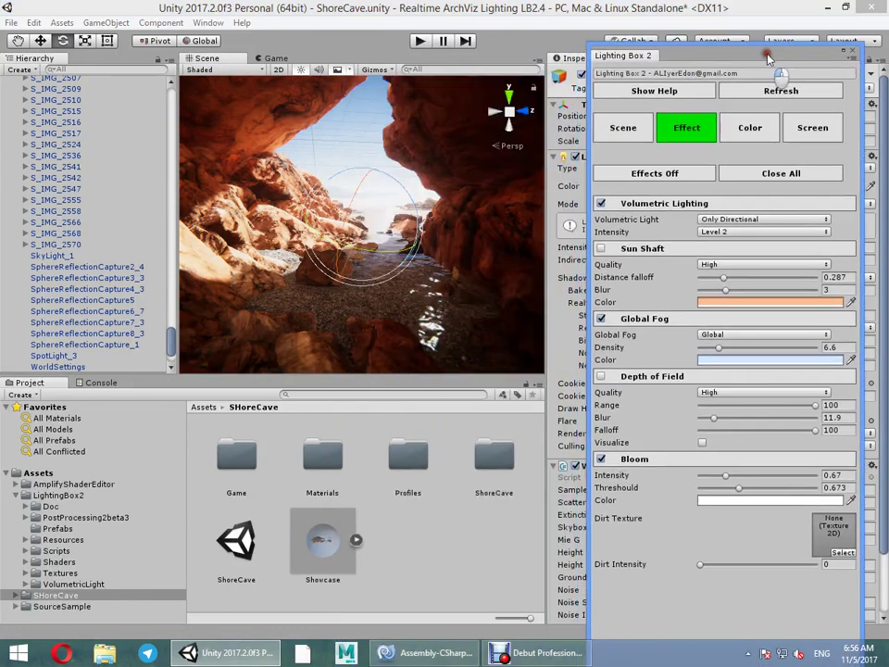
left_click(601, 250)
right_click_drag(391, 185, 465, 198)
left_click(600, 248)
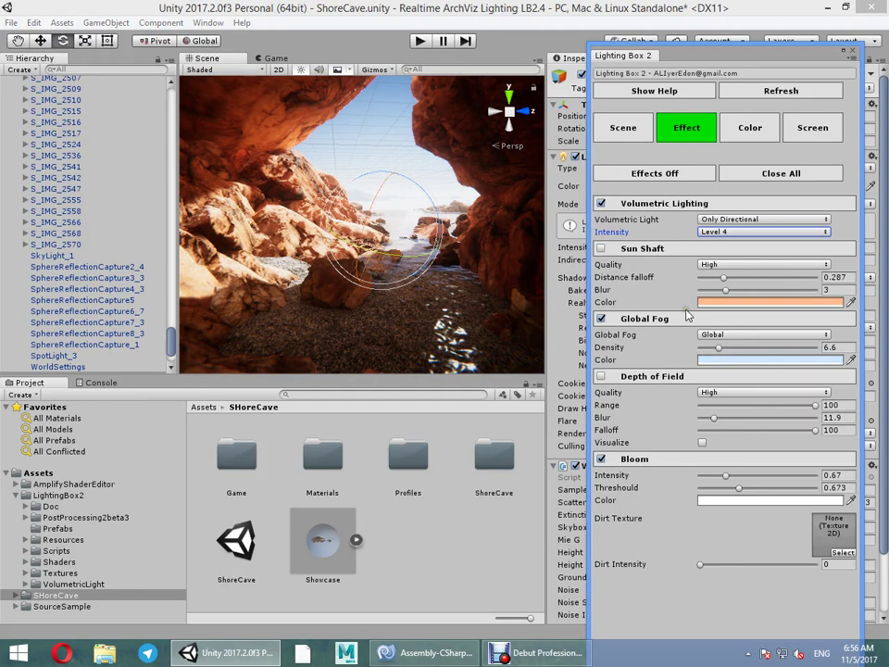
left_click(421, 43)
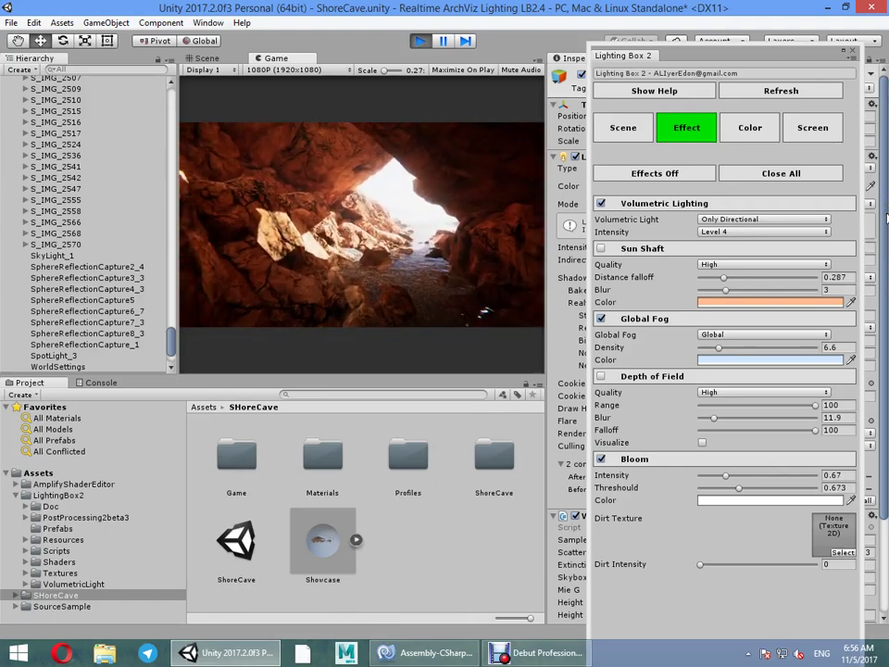
Set Lighting Box 2's Ambient Source to Skybox and maximize the Game view
left_click(625, 130)
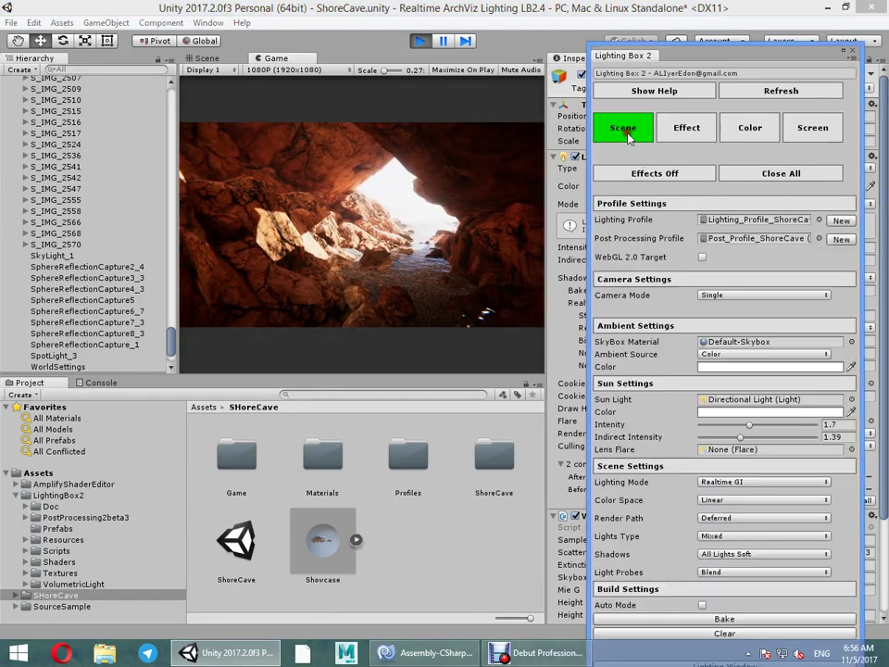
left_click(740, 369)
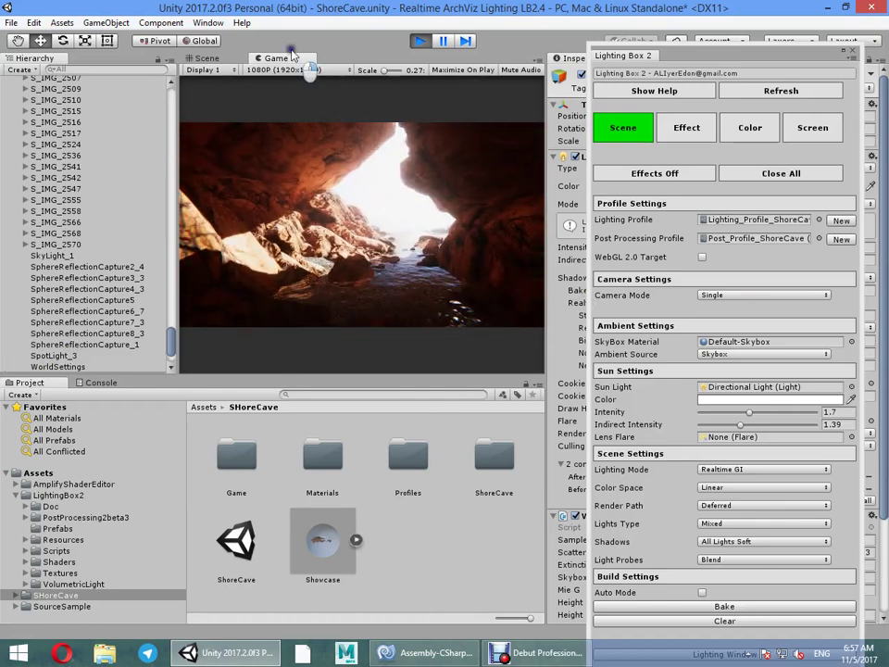
right_click(291, 56)
left_click(324, 106)
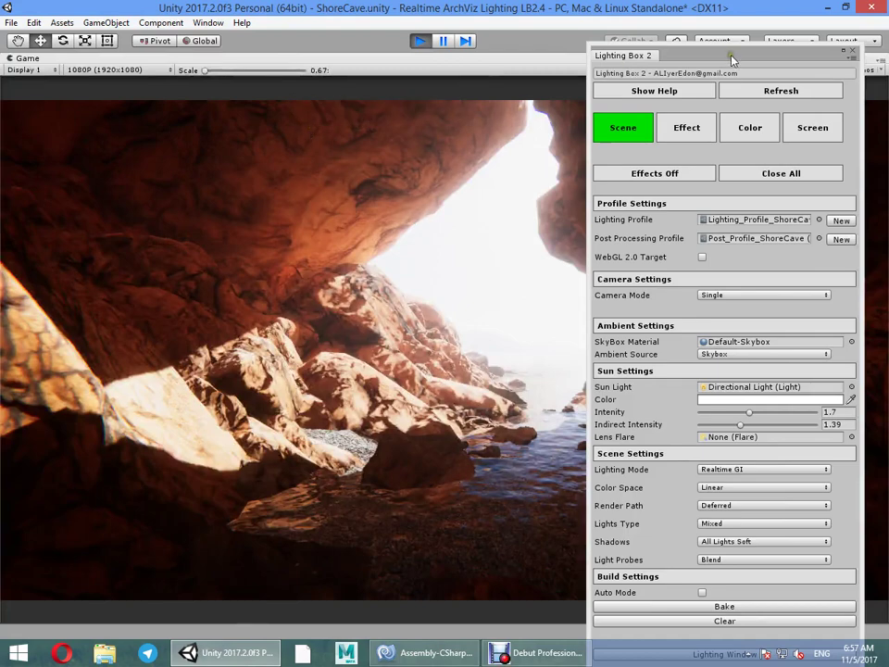
left_click_drag(731, 59, 674, 205)
Enable the Stats overlay in the maximized Game view, then restore the normal editor layout
left_click(832, 69)
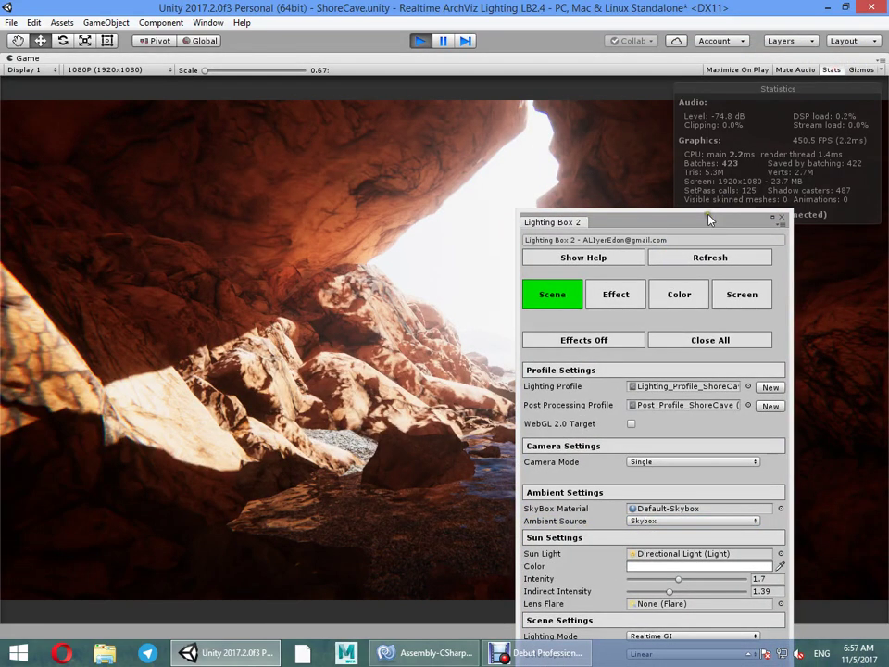
left_click_drag(526, 207, 566, 243)
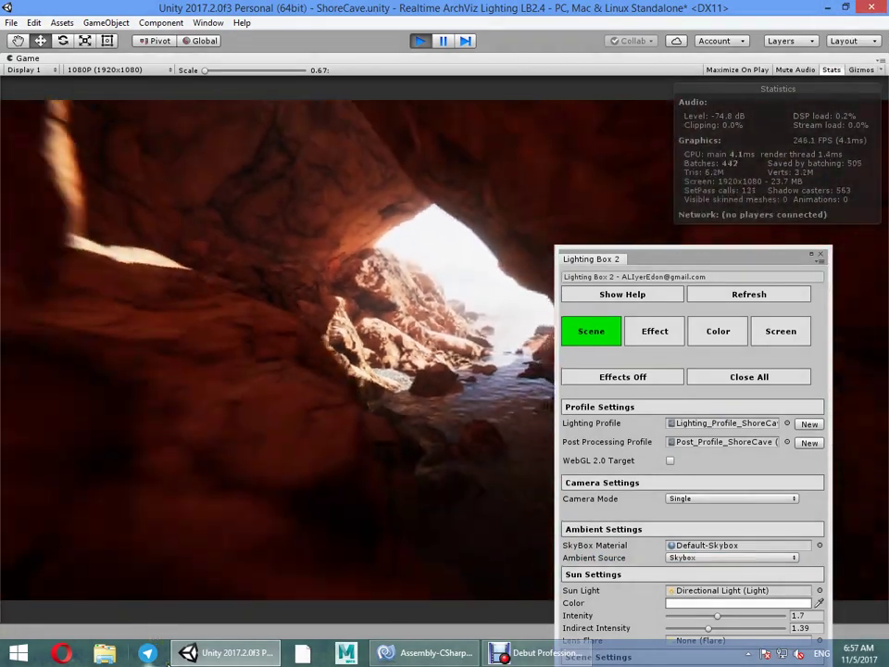
mouse_move(177, 653)
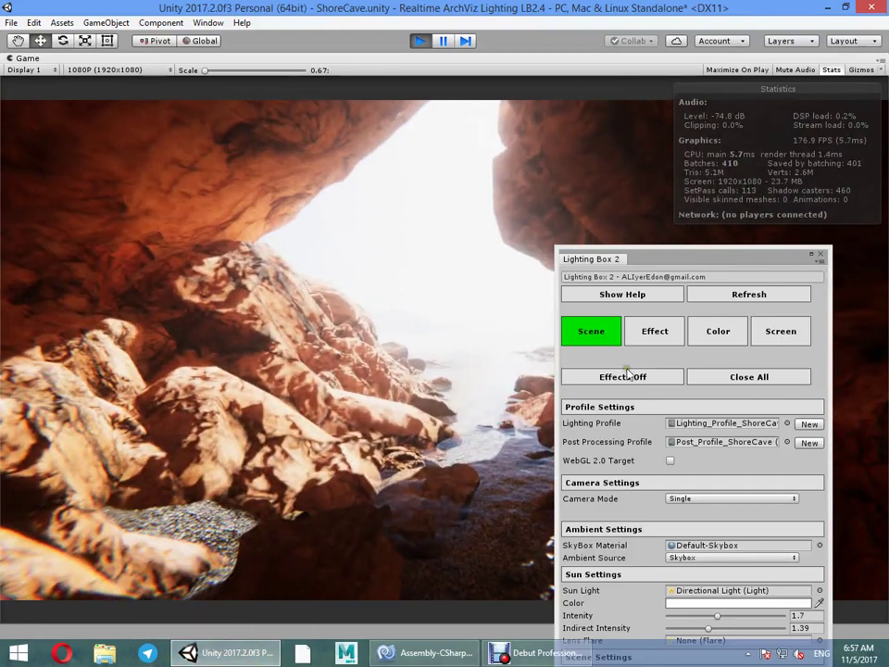
right_click(442, 65)
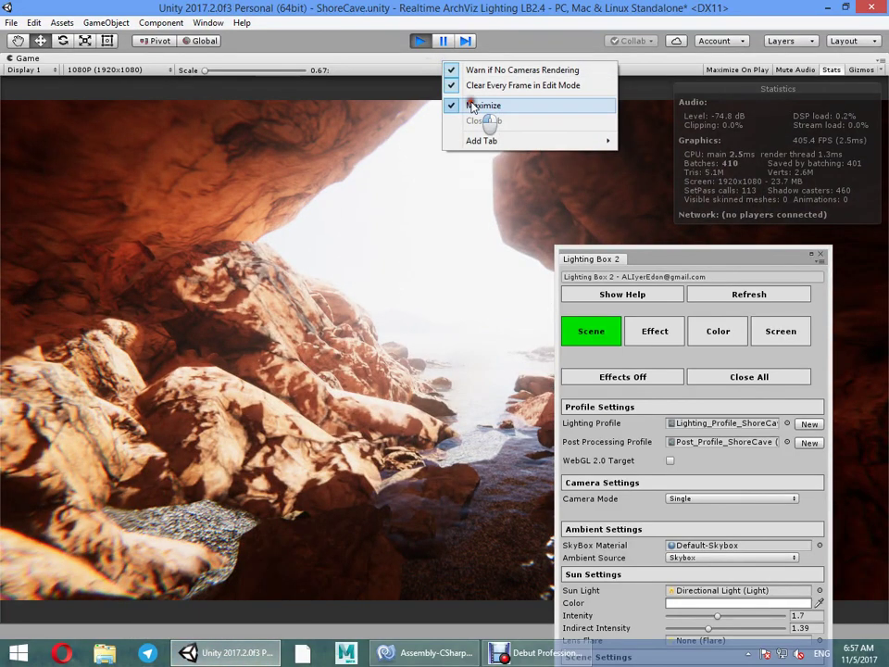
left_click(469, 104)
Select the cave rock mesh in the Scene view
left_click(207, 57)
scroll(318, 178, "up", 5)
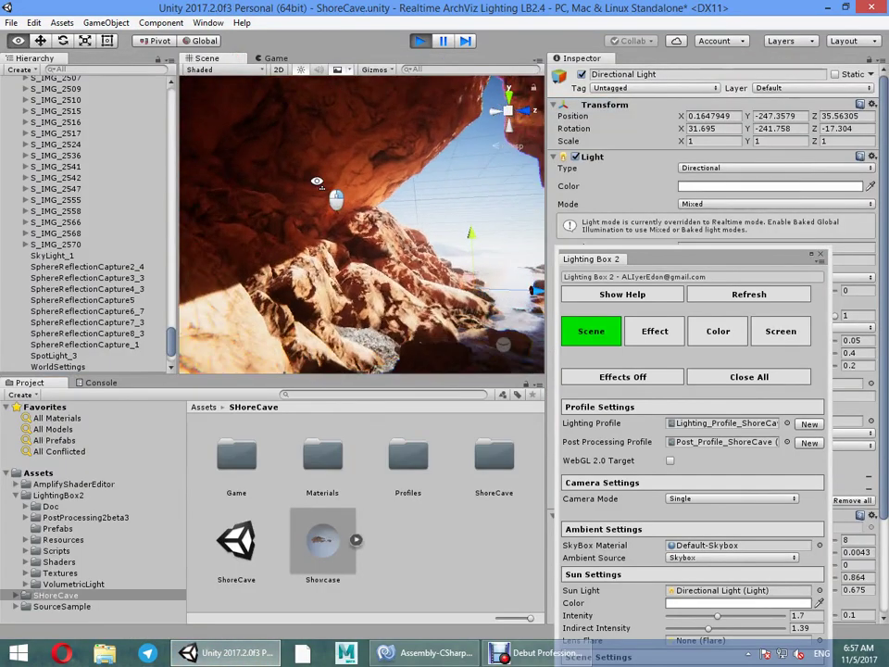
left_click(312, 258)
left_click(313, 256)
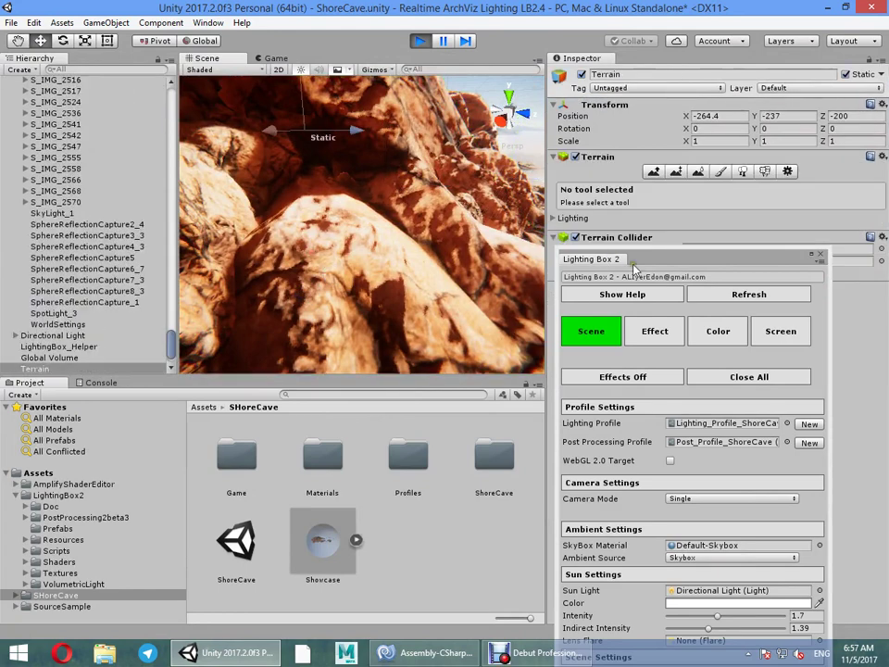
left_click_drag(634, 268, 781, 473)
left_click(308, 274)
left_click(313, 275)
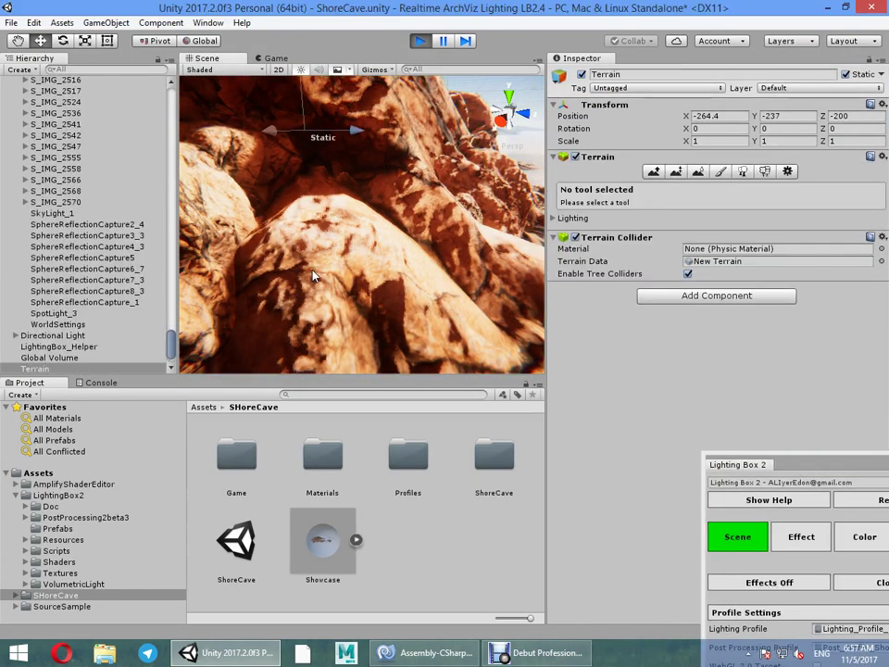
key("ctrl+z")
Try lower normal map strengths on the rock material MI_AC4A4299, then set it to 1
left_click(610, 302)
scroll(748, 318, "down", 1)
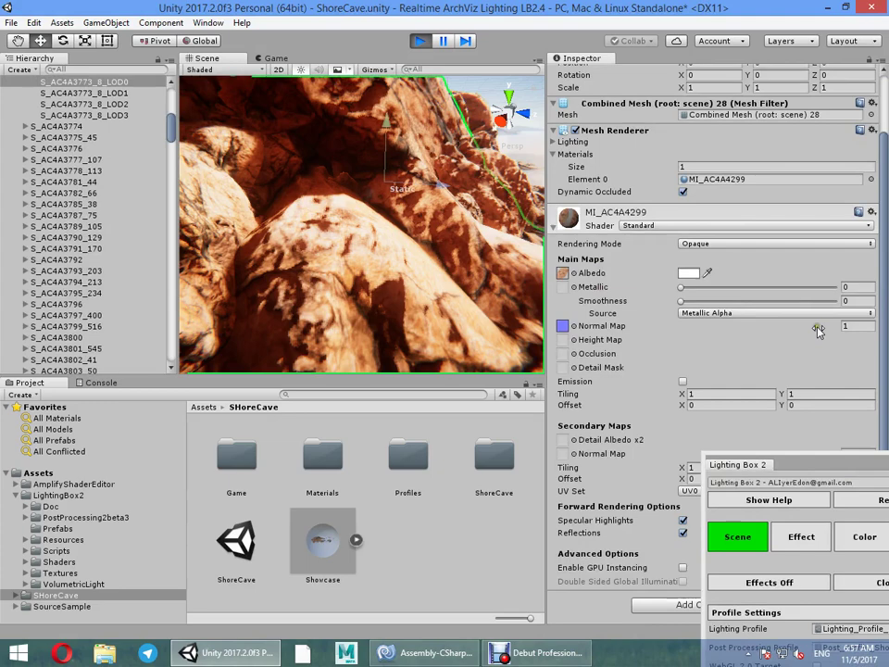
left_click_drag(818, 330, 809, 332)
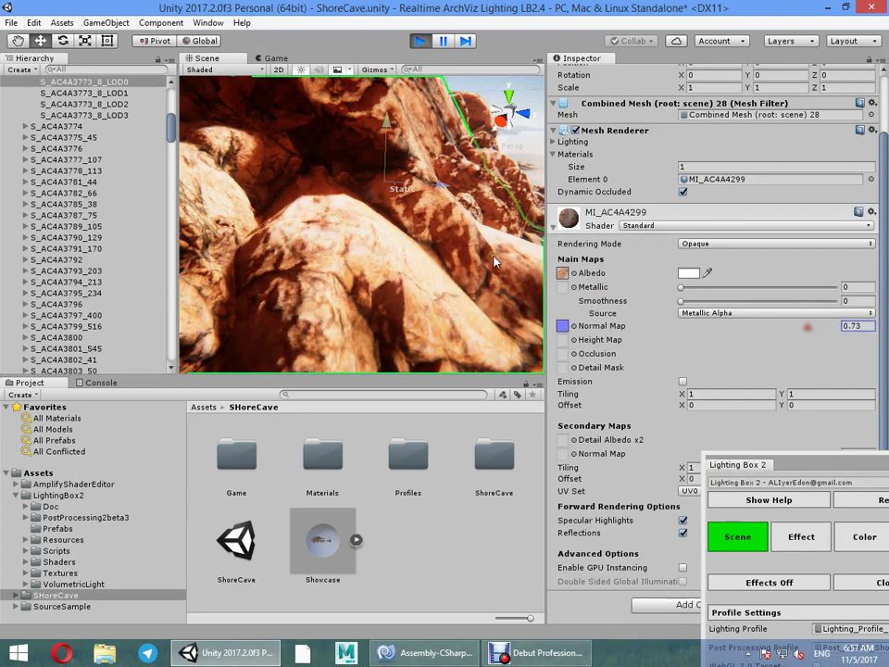
key("f")
scroll(378, 254, "up", 10)
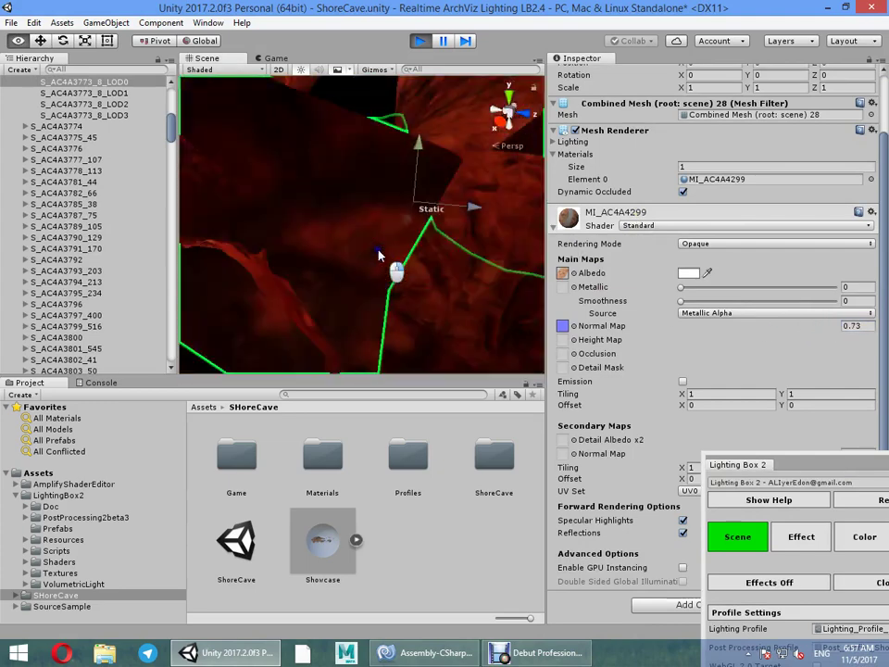
left_click_drag(379, 254, 543, 258, "alt")
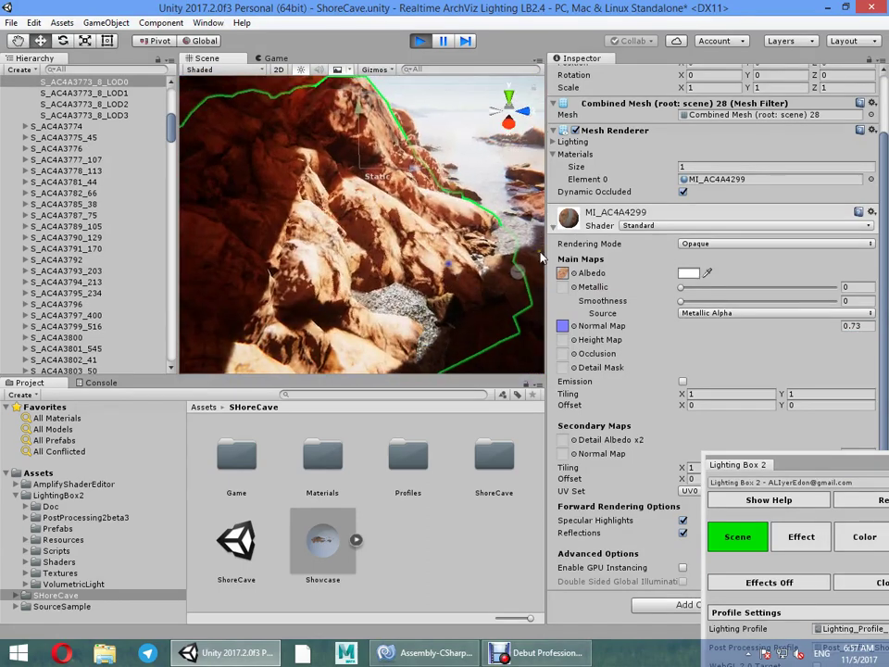
left_click_drag(830, 331, 830, 331)
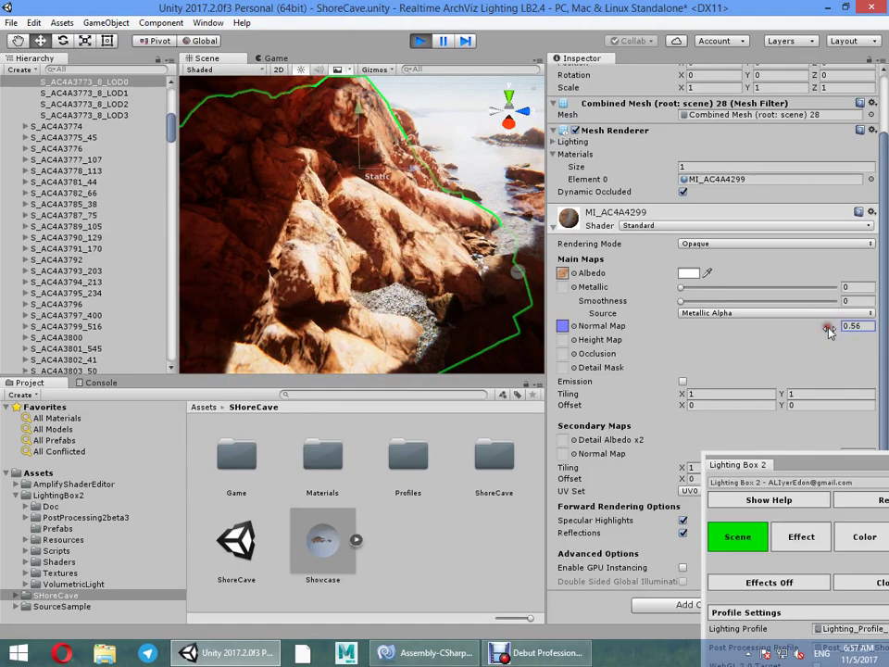
type("1")
left_click_drag(375, 199, 495, 182, "alt")
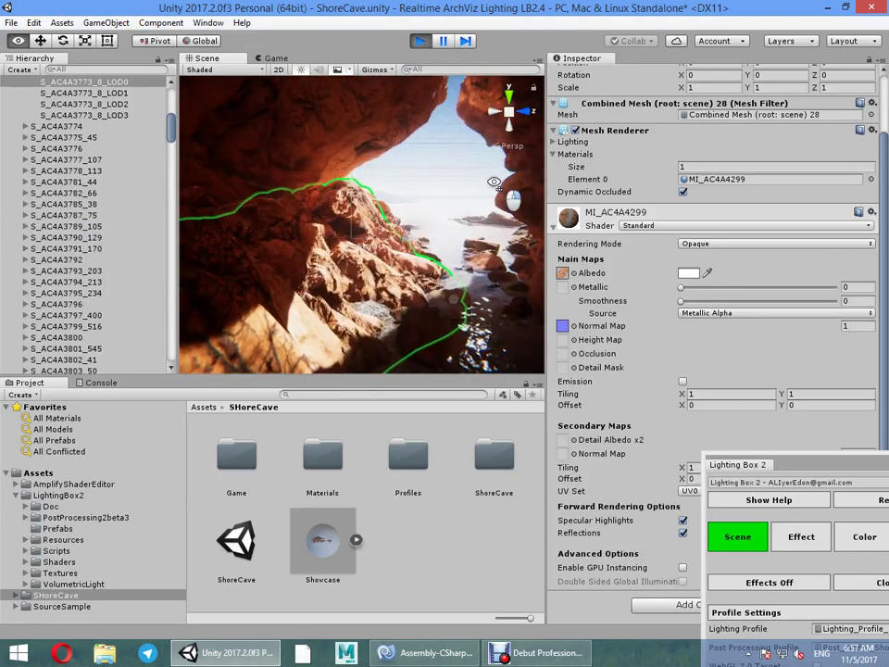
Turn off the Stats overlay in the maximized Game view and restore the layout
left_click(276, 59)
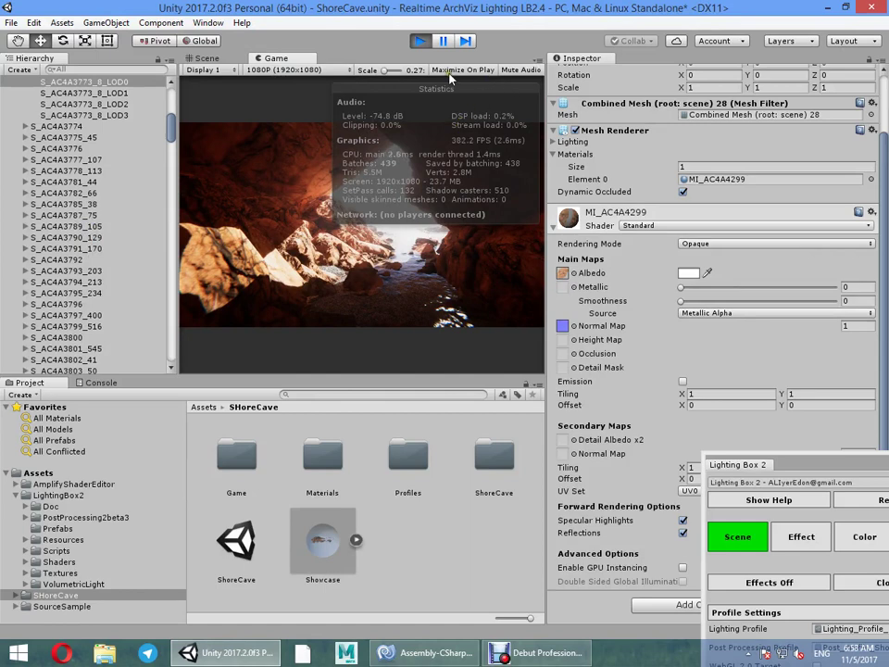
right_click(309, 58)
left_click(344, 106)
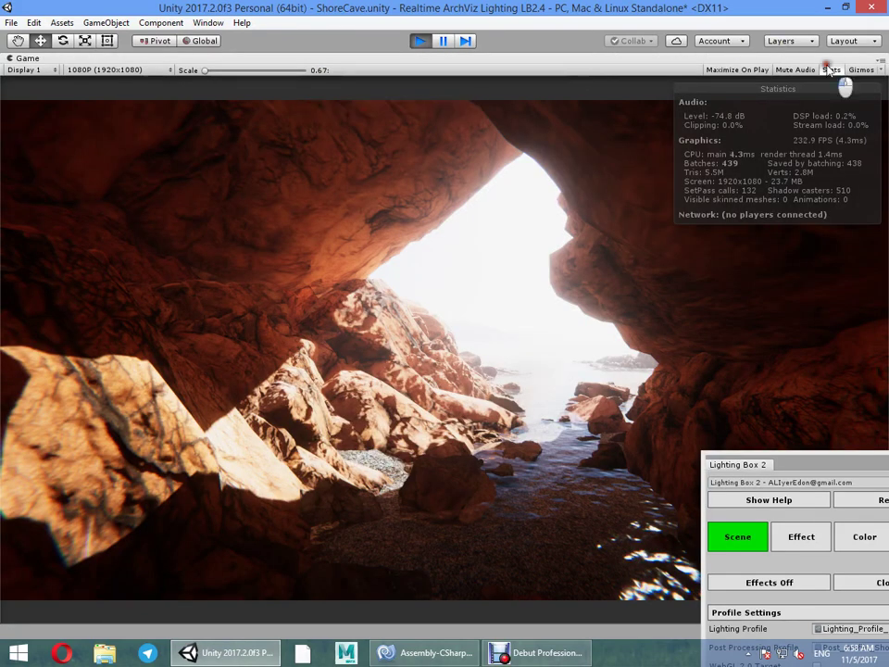
left_click(830, 69)
right_click(686, 59)
left_click(724, 99)
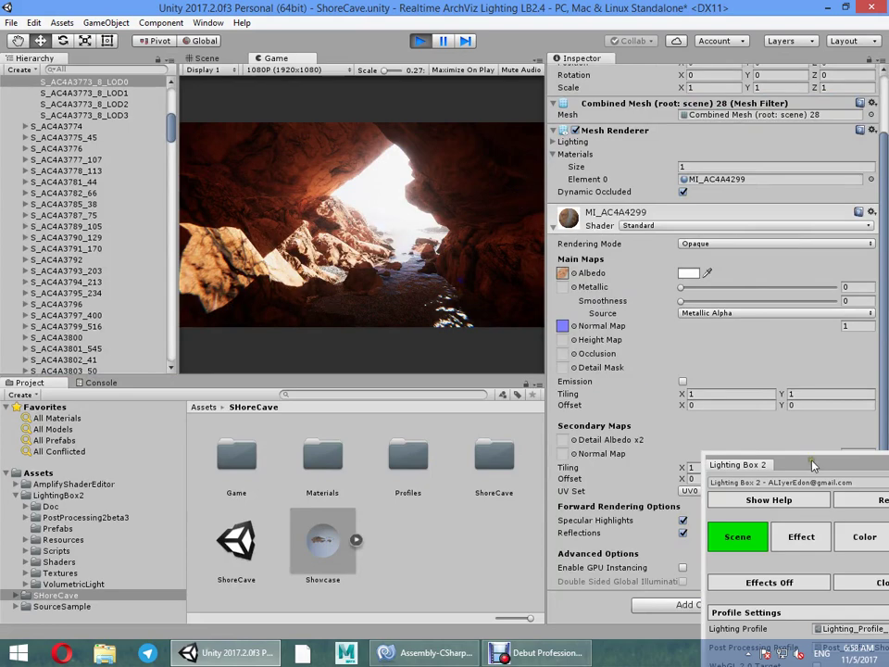
left_click_drag(812, 464, 680, 33)
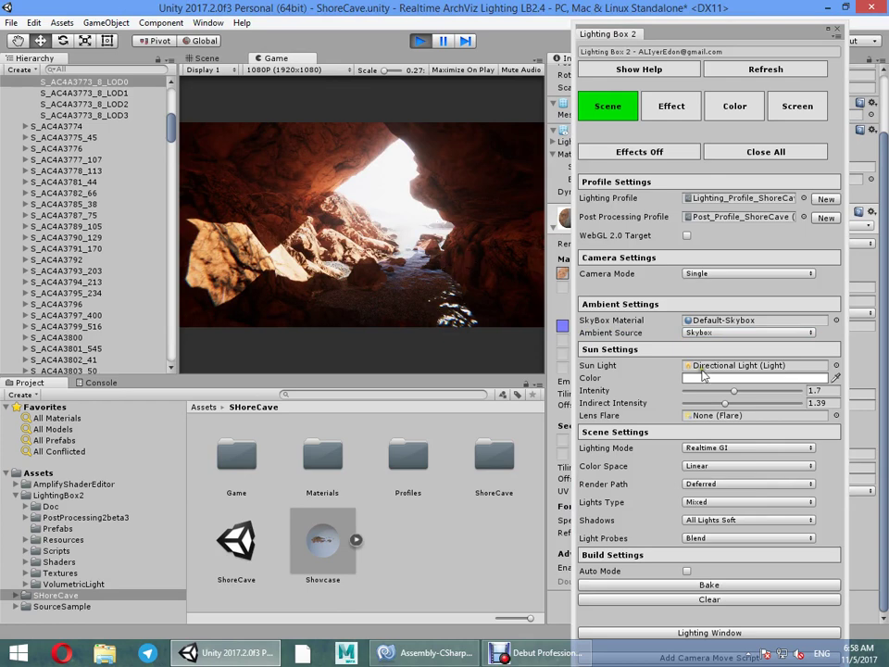
Set Ambient Source to Color with a dark grey 404040 ambient colour
left_click(738, 333)
left_click(713, 363)
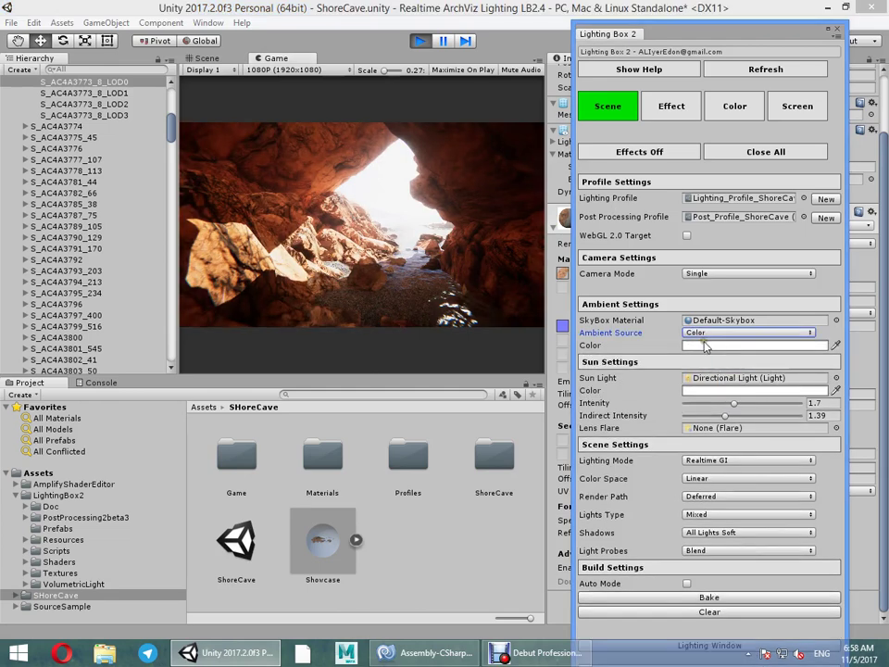
left_click(703, 345)
left_click_drag(88, 306, 57, 317)
Switch Ambient Source back to Skybox and set sun Intensity to 1.43
left_click(697, 332)
left_click(695, 346)
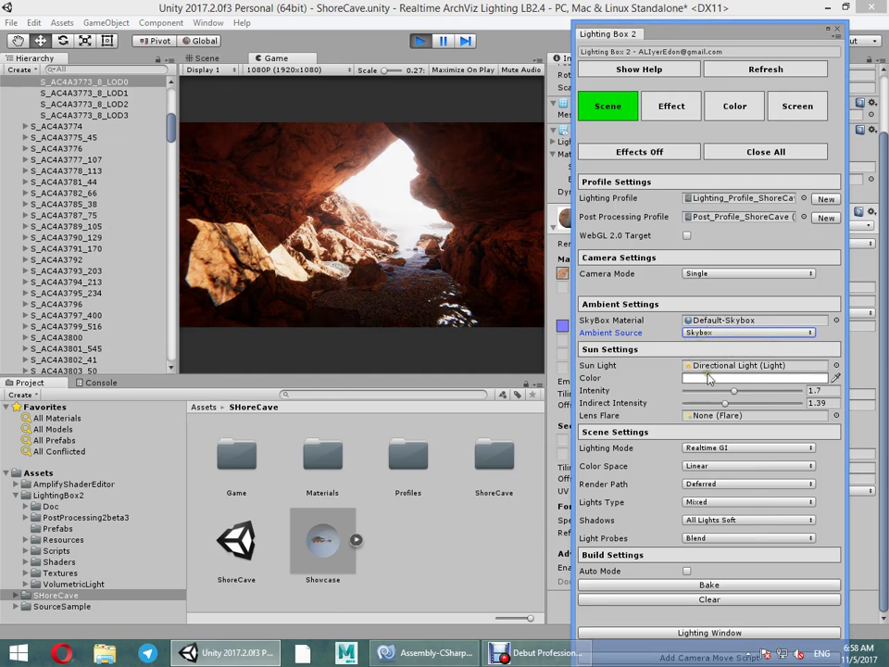
left_click(821, 389)
type("1.43")
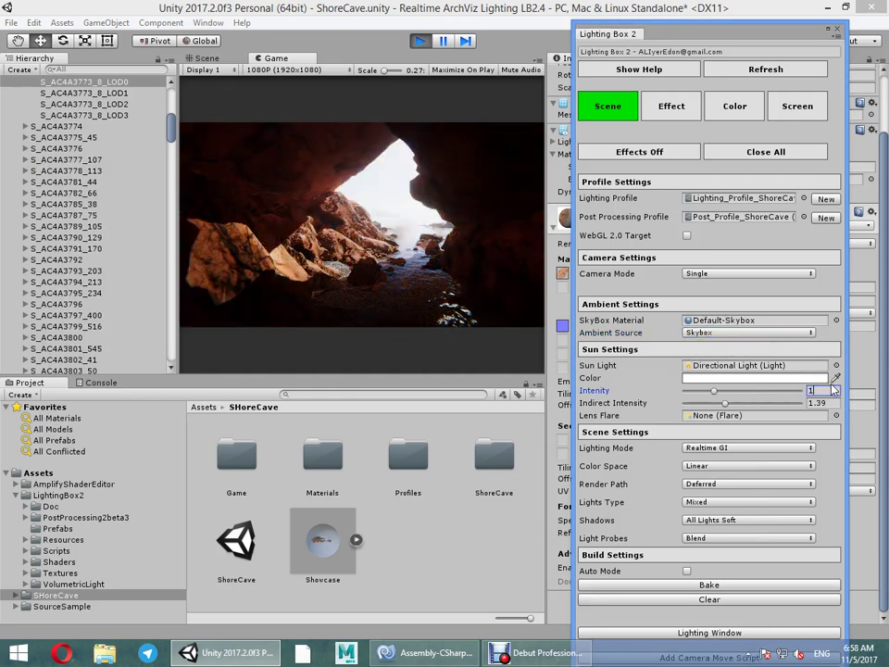
left_click(451, 273)
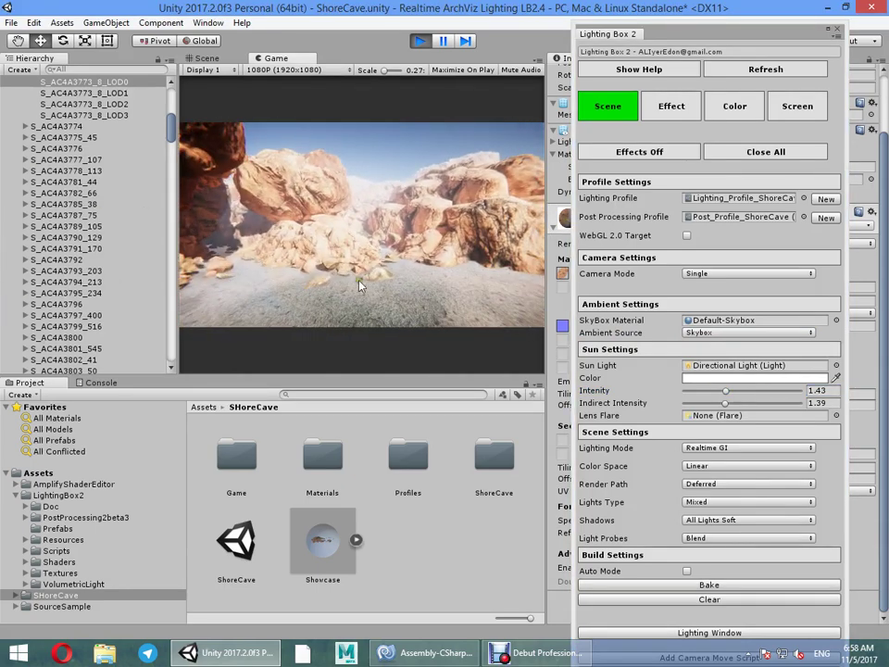
Try sun Intensity 1.7, return it to 1.43, and set Indirect Intensity to 1.7
left_click(824, 393)
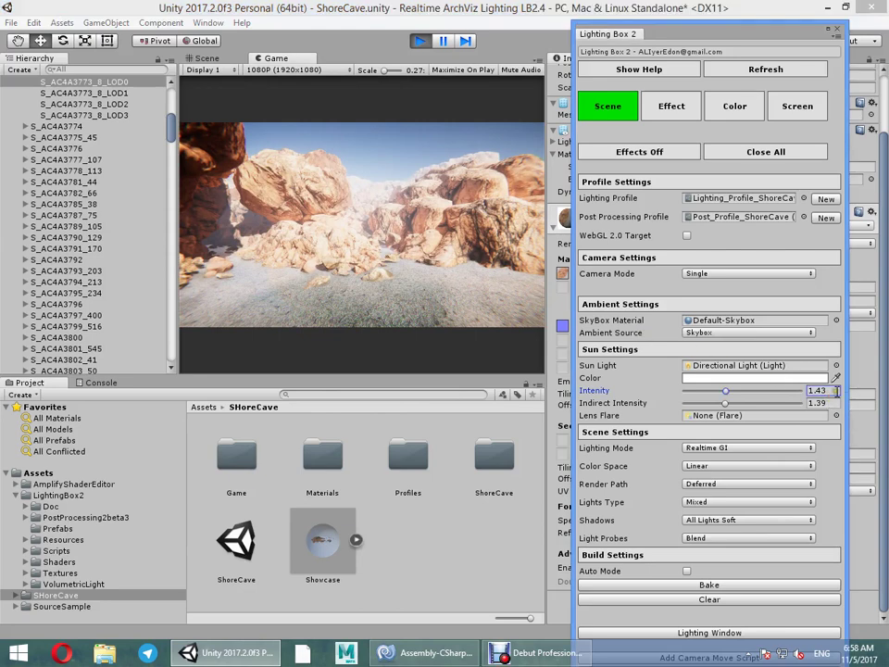
type("1.7")
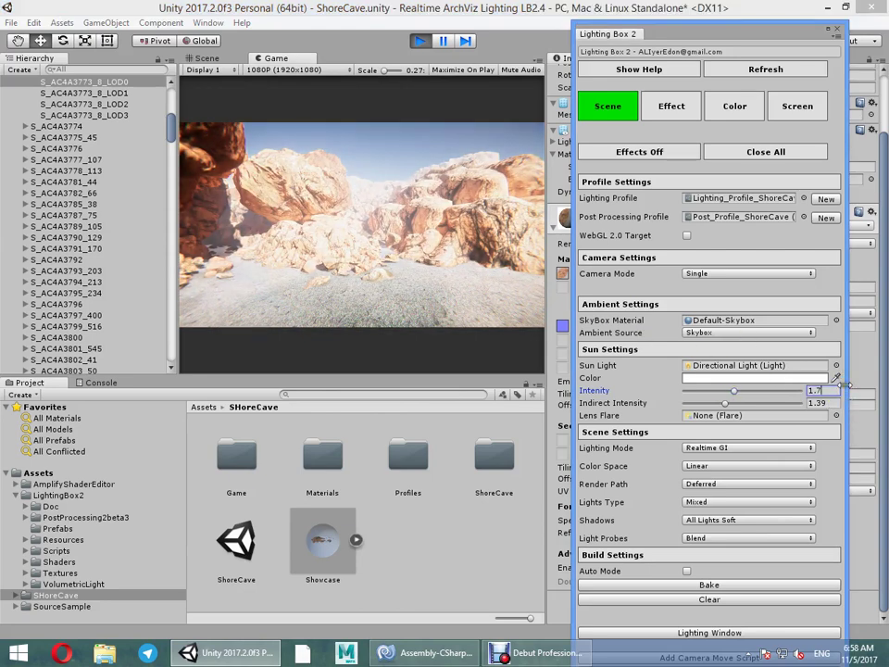
left_click(761, 390)
left_click_drag(735, 388, 725, 390)
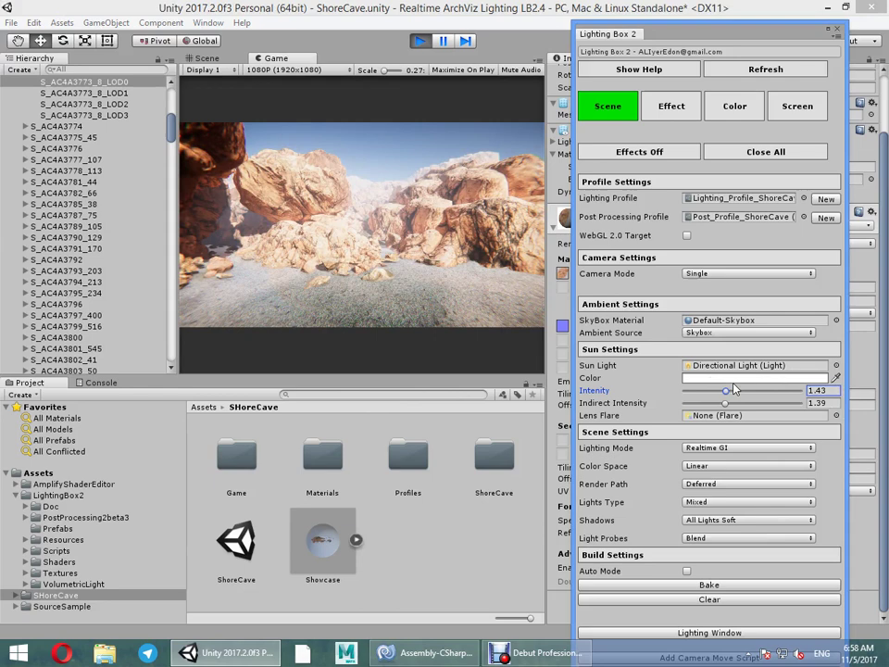
left_click(830, 402)
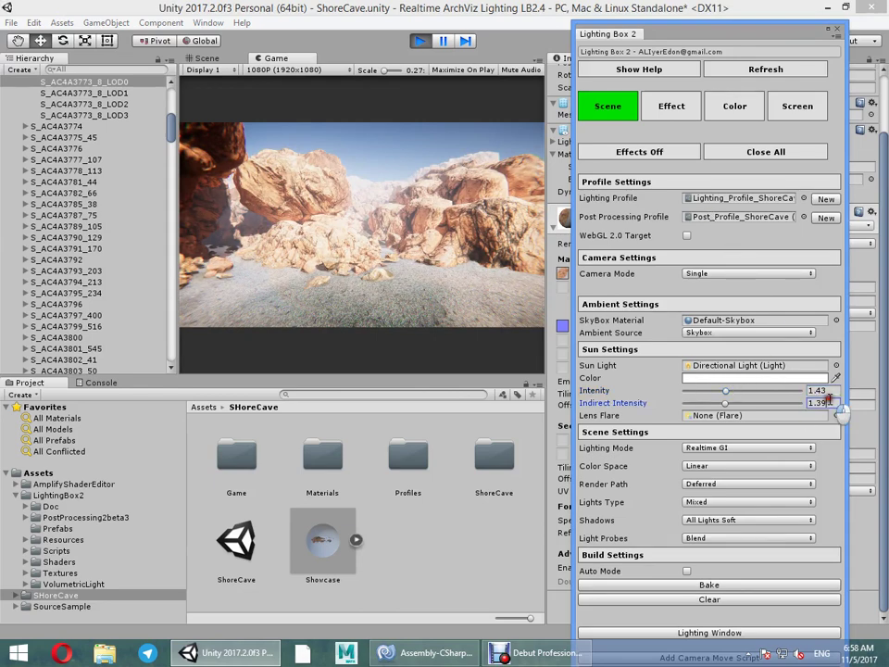
type("1.7")
Experiment with colour grading Gamma and Contrast values in Lighting Box 2's Color tab
left_click(663, 109)
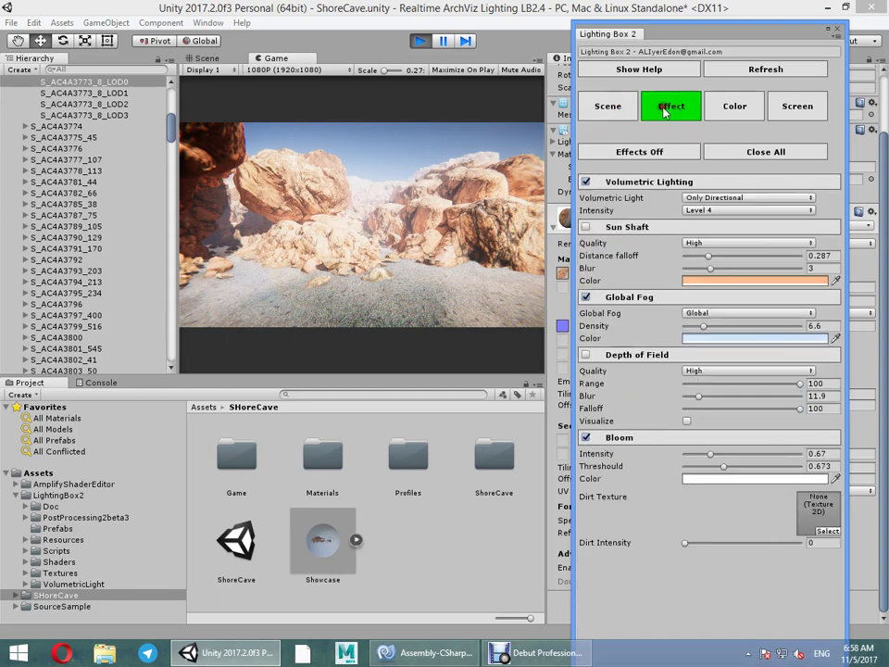
left_click(732, 110)
left_click(684, 213)
mouse_move(738, 321)
left_mouse_down()
mouse_move(754, 317)
mouse_move(713, 318)
mouse_move(750, 326)
mouse_move(729, 324)
left_mouse_up()
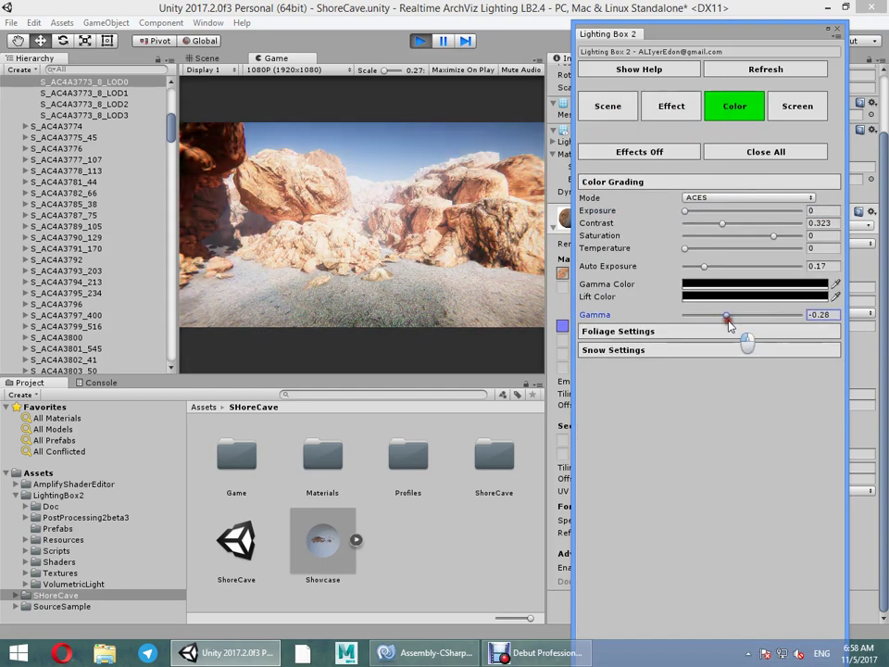
mouse_move(732, 224)
left_mouse_down()
mouse_move(774, 229)
mouse_move(734, 232)
left_mouse_up()
mouse_move(741, 317)
left_mouse_down()
mouse_move(718, 313)
mouse_move(746, 311)
mouse_move(724, 313)
left_mouse_up()
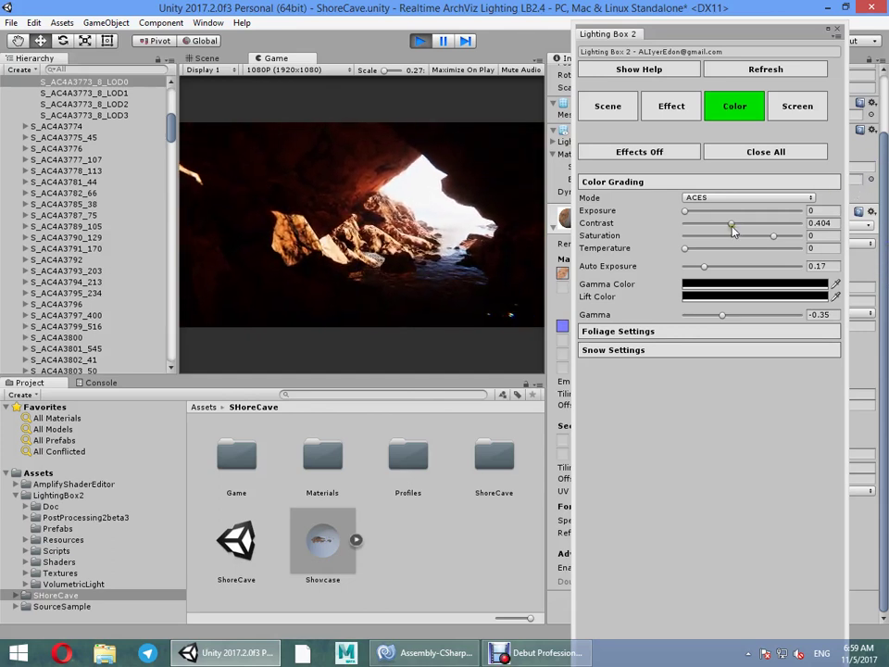
mouse_move(731, 225)
left_mouse_down()
mouse_move(685, 224)
mouse_move(754, 223)
mouse_move(725, 225)
left_mouse_up()
mouse_move(728, 316)
left_mouse_down()
mouse_move(750, 315)
mouse_move(734, 315)
left_mouse_up()
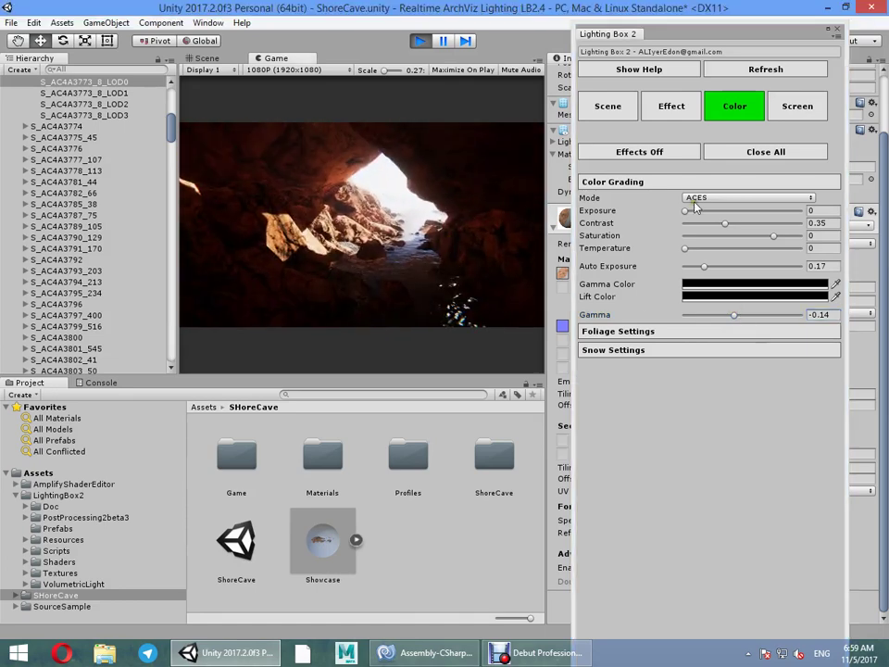
Set the sun Intensity to 1.7 on the Scene tab
left_click(610, 106)
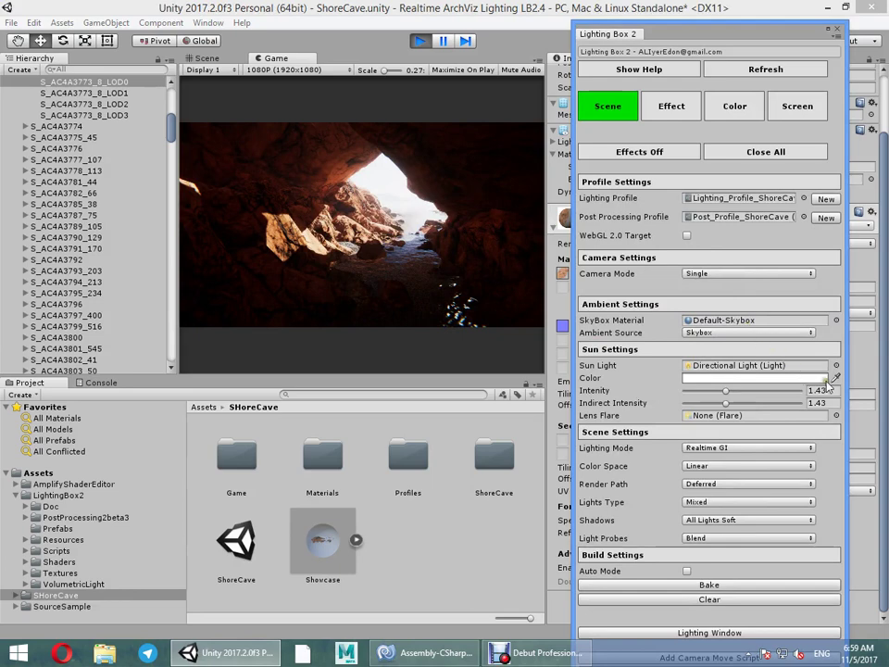
left_click_drag(831, 392, 833, 389)
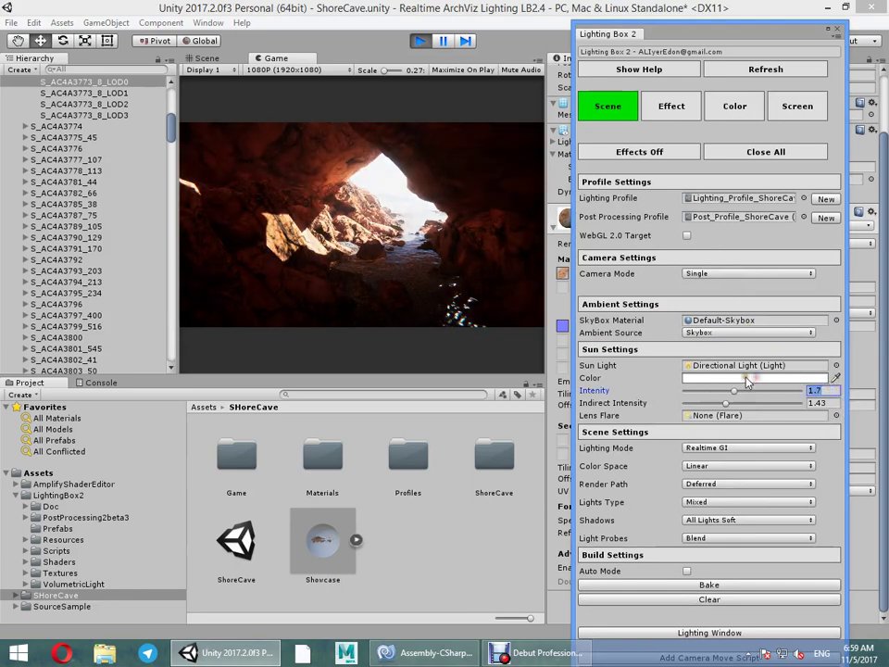
type("1.43")
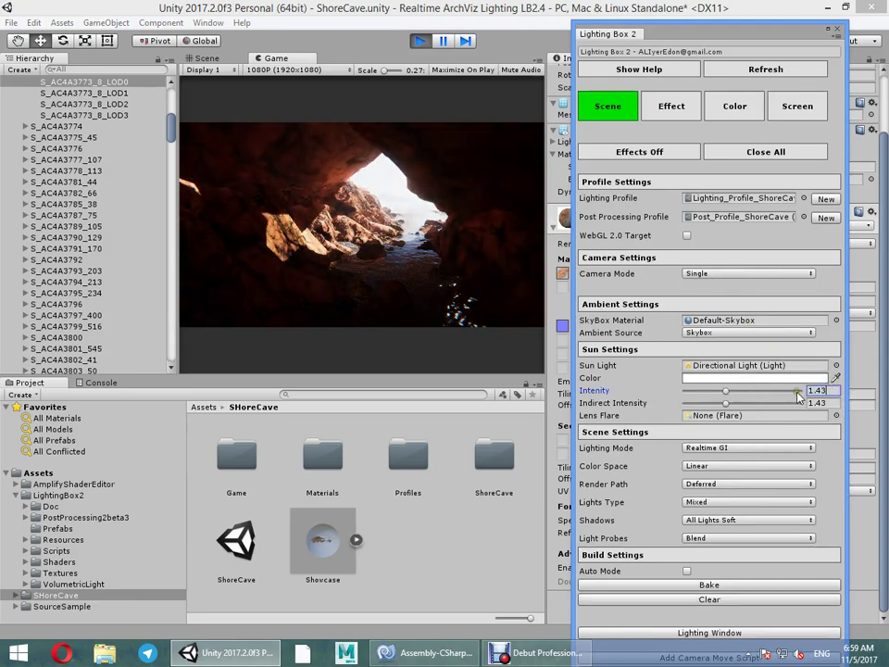
type("1.7")
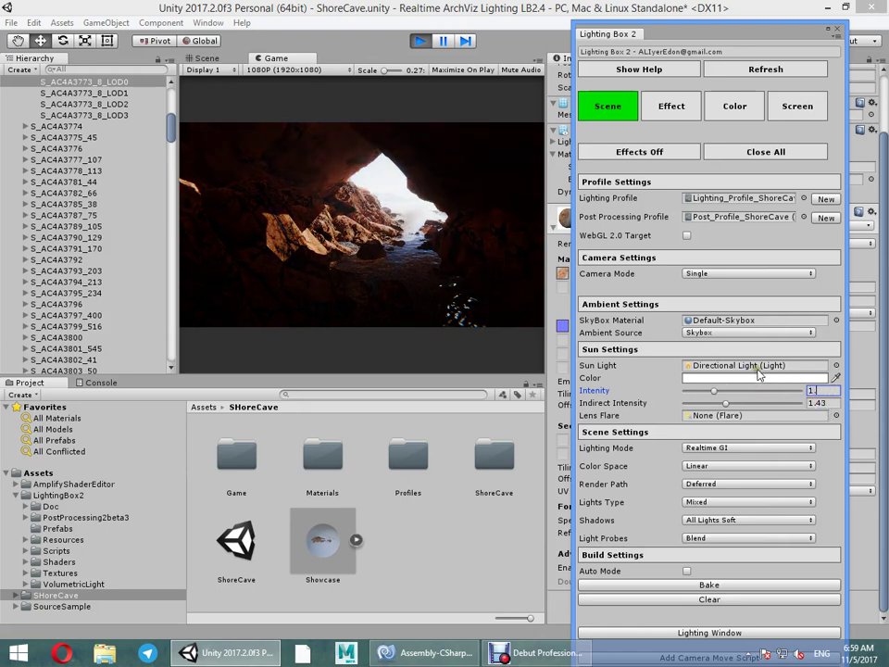
Set colour grading Gamma to 0.45 and Contrast to 0.85
left_click(672, 108)
left_click(718, 113)
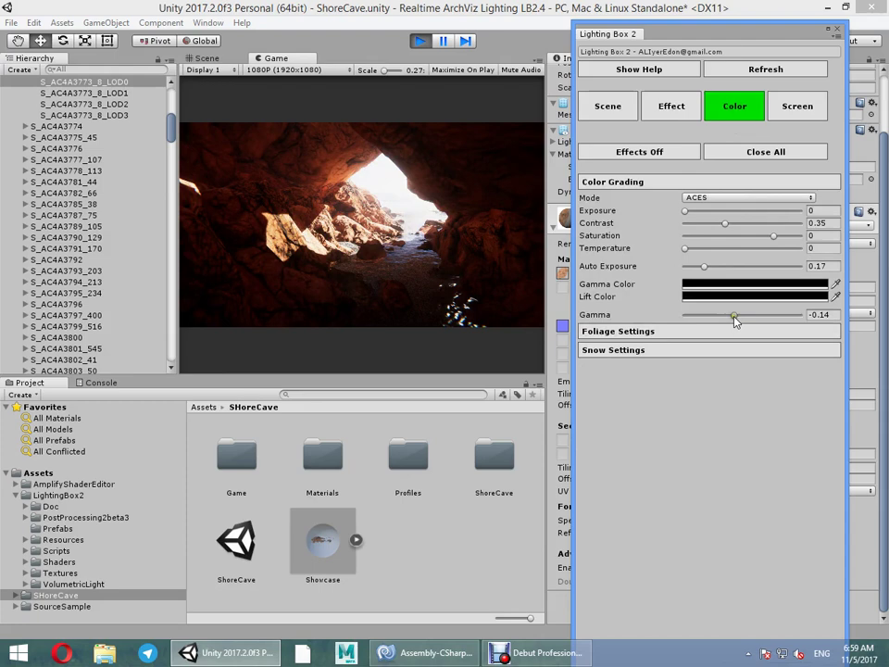
mouse_move(721, 226)
left_mouse_down()
mouse_move(693, 223)
mouse_move(870, 236)
mouse_move(708, 226)
mouse_move(730, 231)
left_mouse_up()
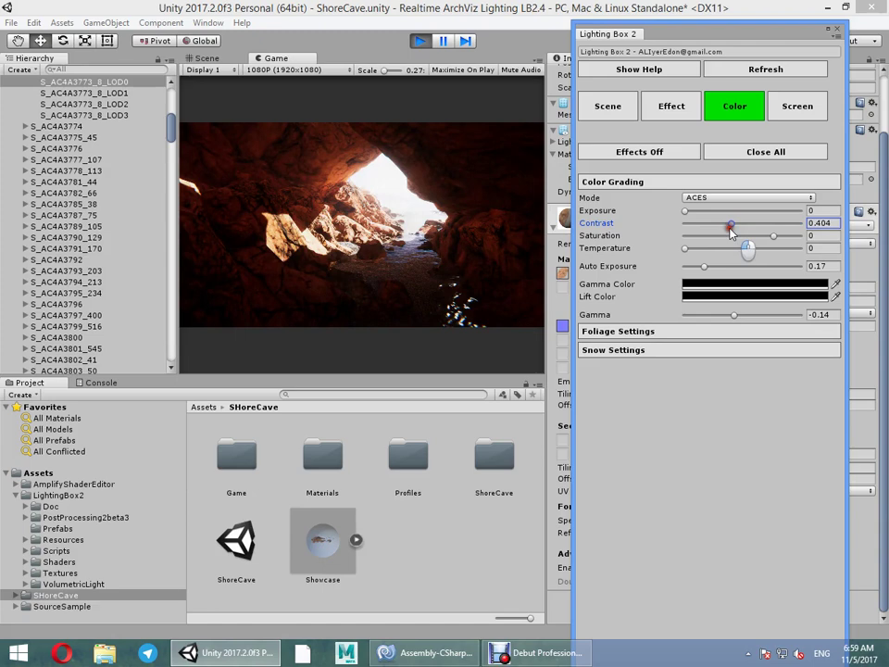
left_click_drag(741, 320, 772, 315)
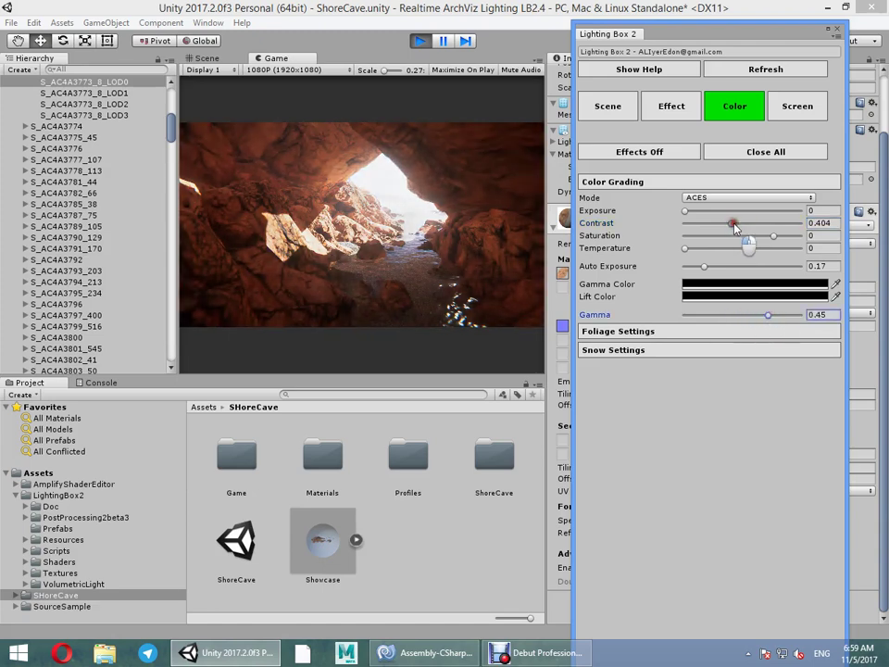
left_click_drag(734, 226, 783, 224)
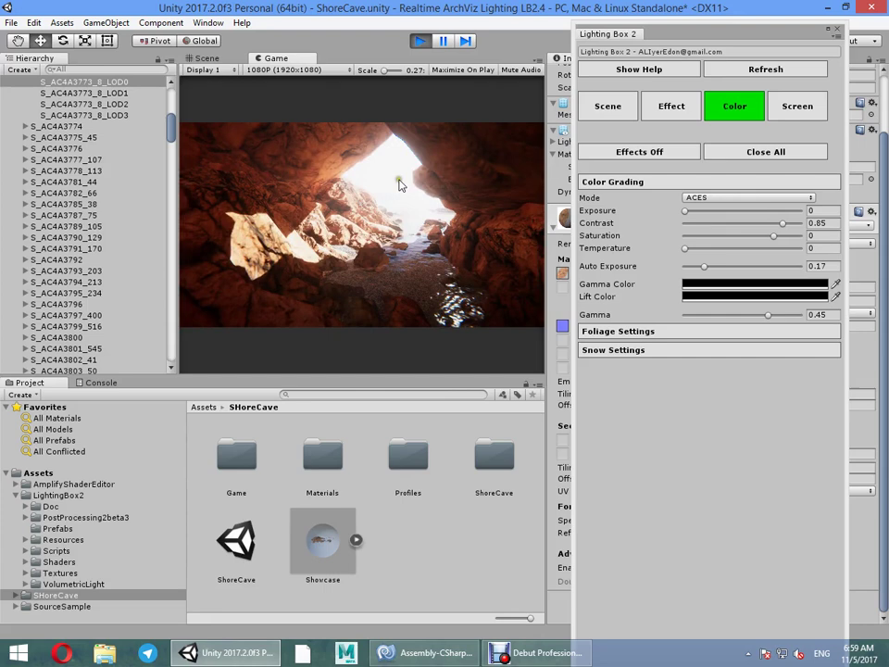
left_click(656, 116)
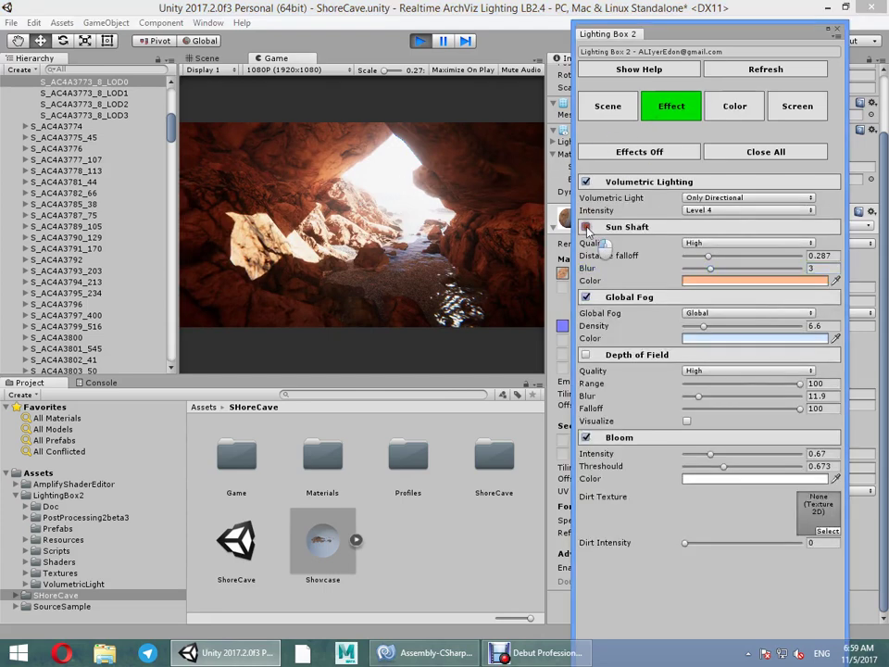
Try a white Sun Shaft colour, tune distance falloff to 0.276, and set Quality to High
left_click(690, 282)
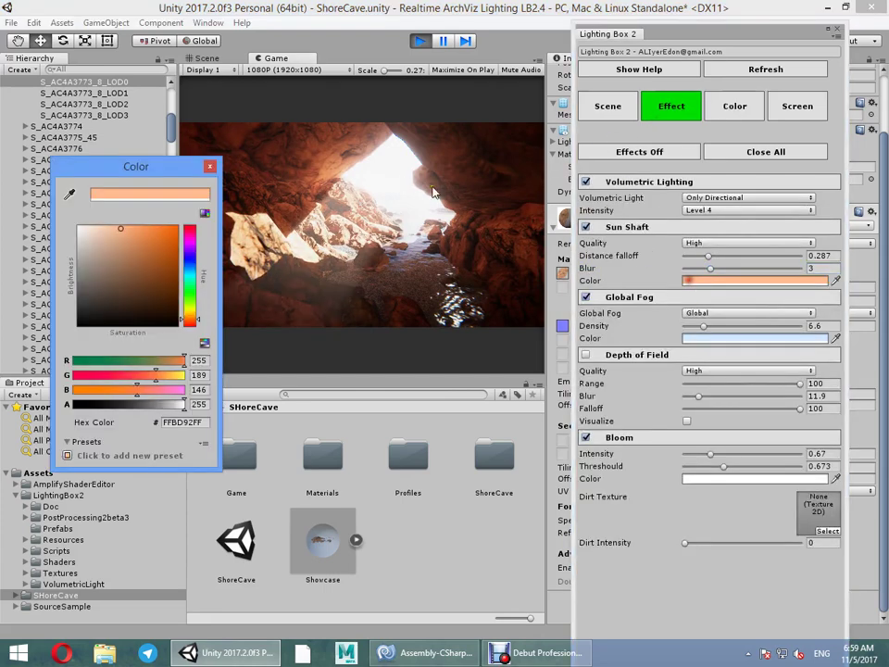
mouse_move(132, 244)
left_mouse_down()
mouse_move(165, 252)
mouse_move(47, 182)
left_mouse_up()
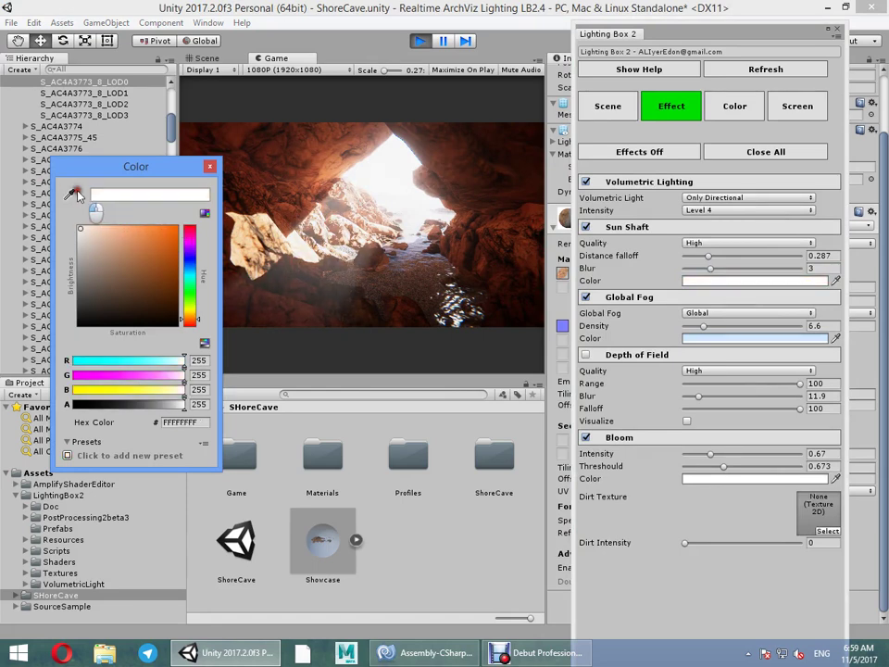
left_click(57, 142)
mouse_move(710, 259)
left_mouse_down()
mouse_move(754, 257)
mouse_move(684, 258)
mouse_move(761, 268)
mouse_move(684, 267)
mouse_move(761, 259)
mouse_move(695, 258)
mouse_move(708, 259)
left_mouse_up()
left_click(701, 243)
left_click(703, 258)
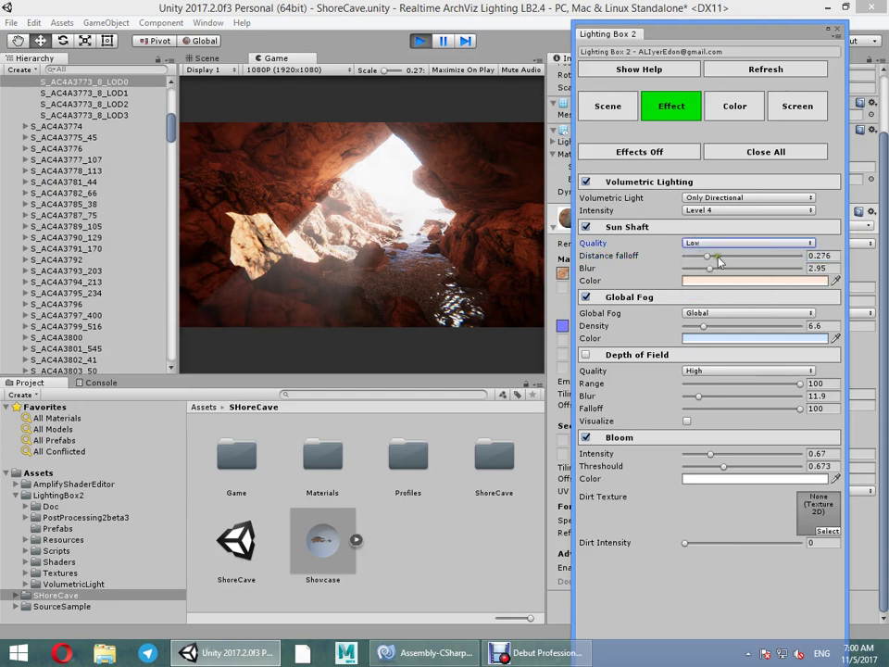
left_click(713, 243)
left_click(712, 288)
Give the Sun Shaft a saturated orange colour darkened to brown
left_click(703, 282)
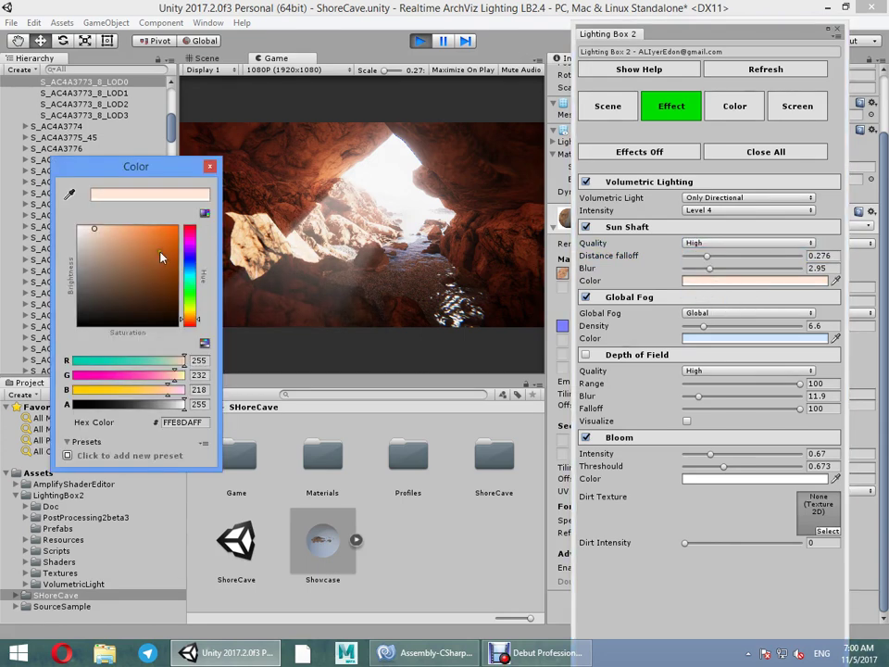
left_click(261, 297)
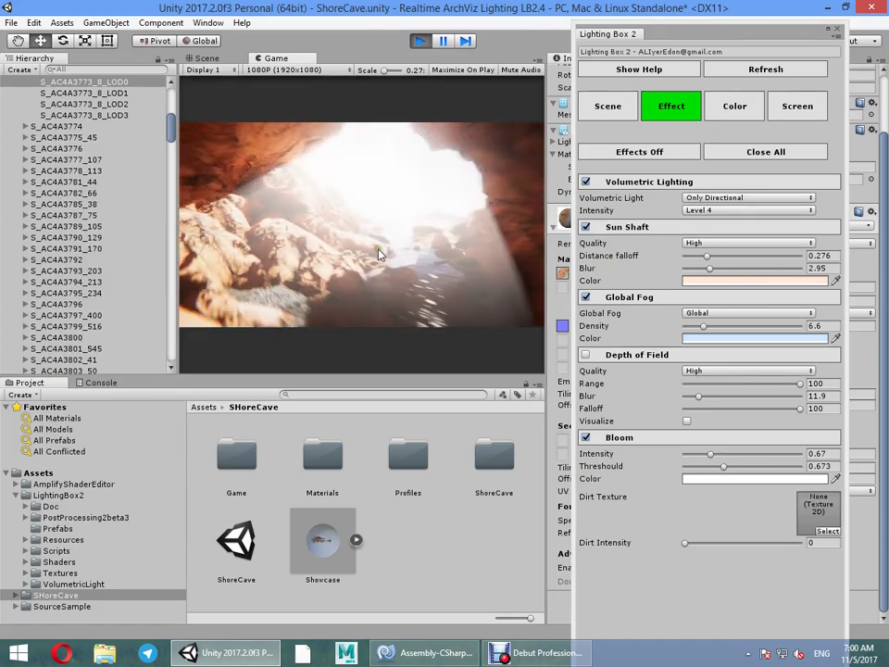
left_click(688, 281)
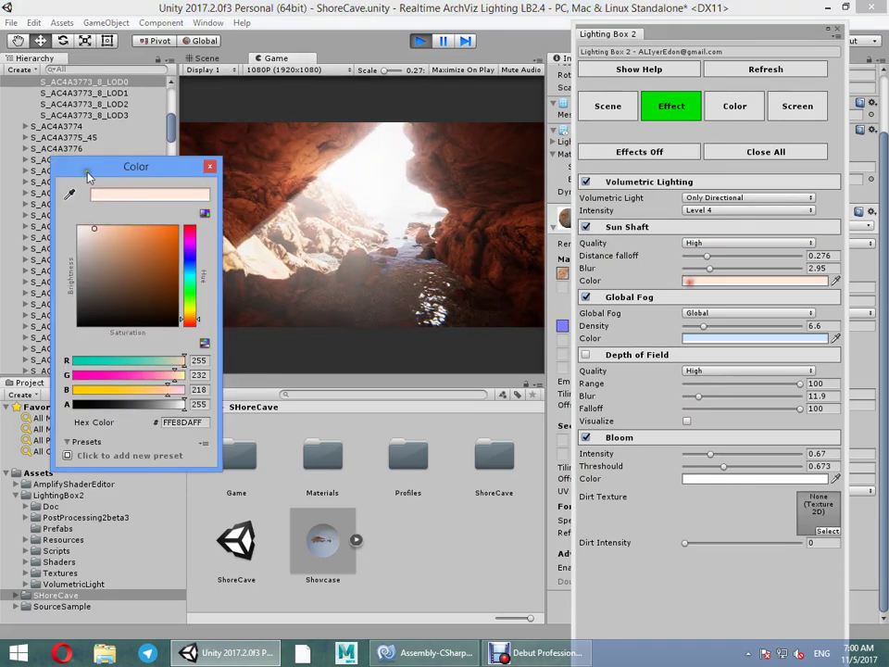
mouse_move(121, 242)
left_mouse_down()
mouse_move(154, 217)
mouse_move(163, 283)
mouse_move(149, 318)
mouse_move(164, 293)
left_mouse_up()
left_click(306, 298)
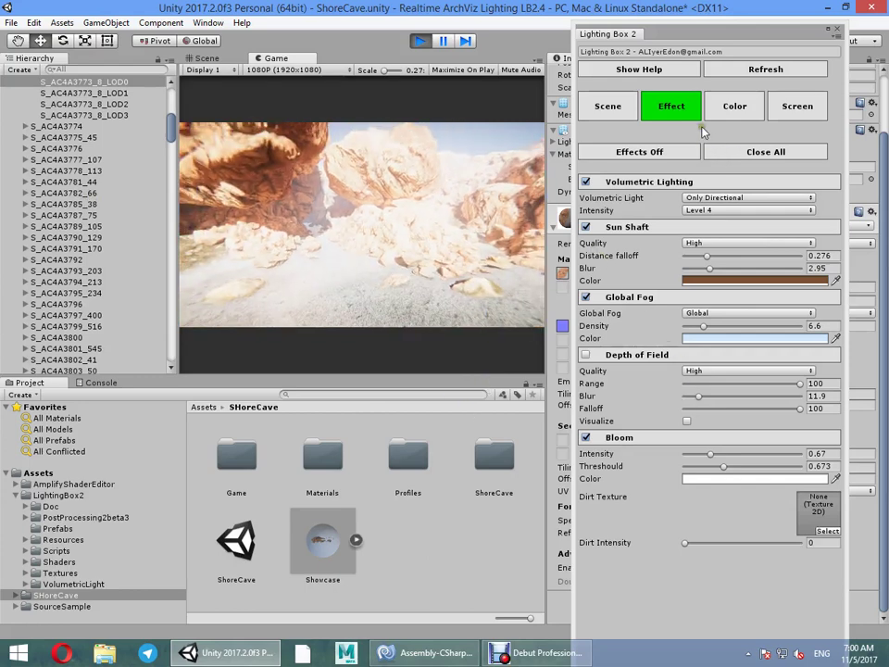
left_click(717, 109)
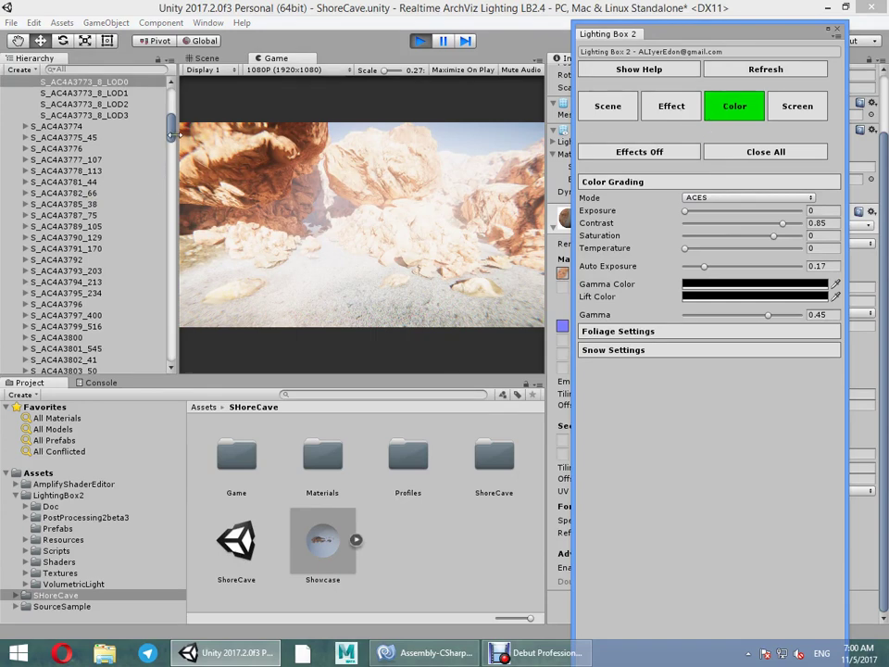
Select the Global Volume object in the Hierarchy and uncover the Inspector
left_click_drag(171, 134, 171, 93)
left_click(16, 104)
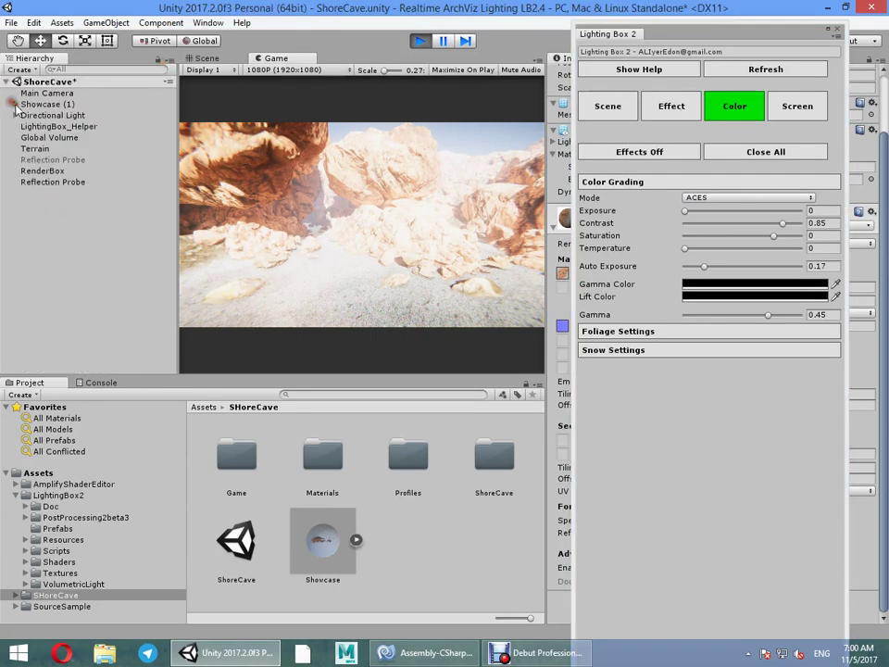
left_click(92, 137)
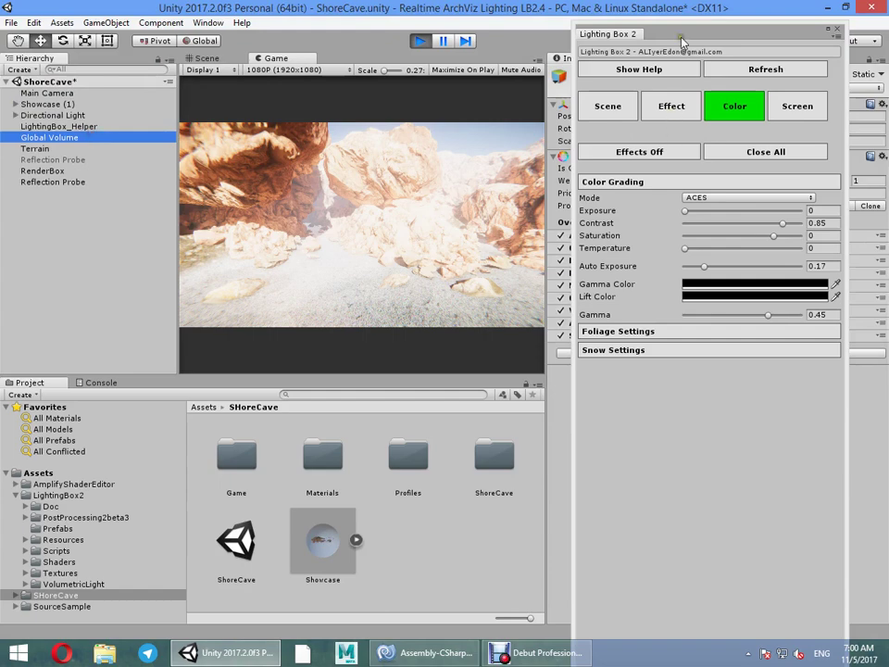
left_click_drag(681, 42, 343, 414)
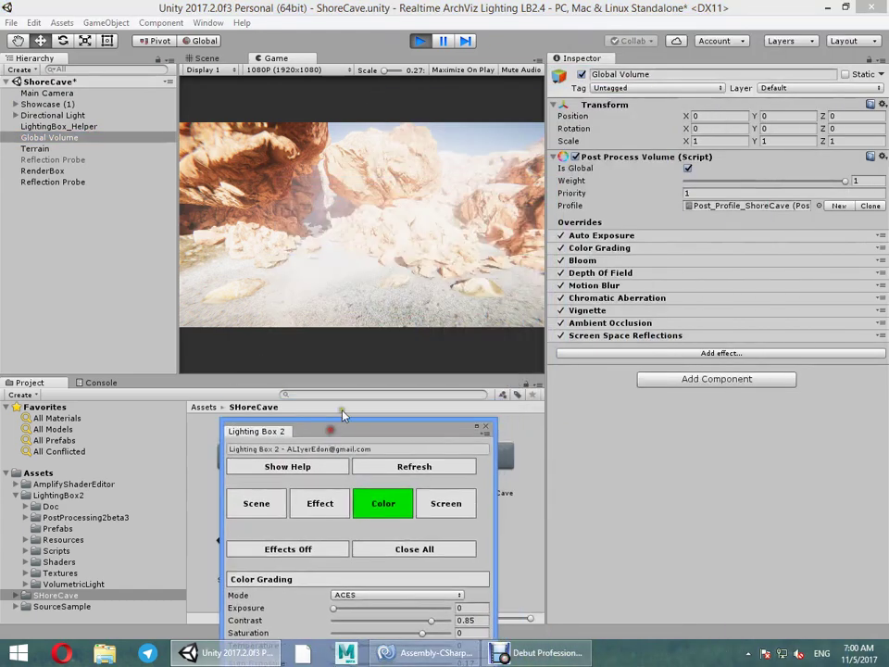
left_click(589, 323)
left_click(587, 324)
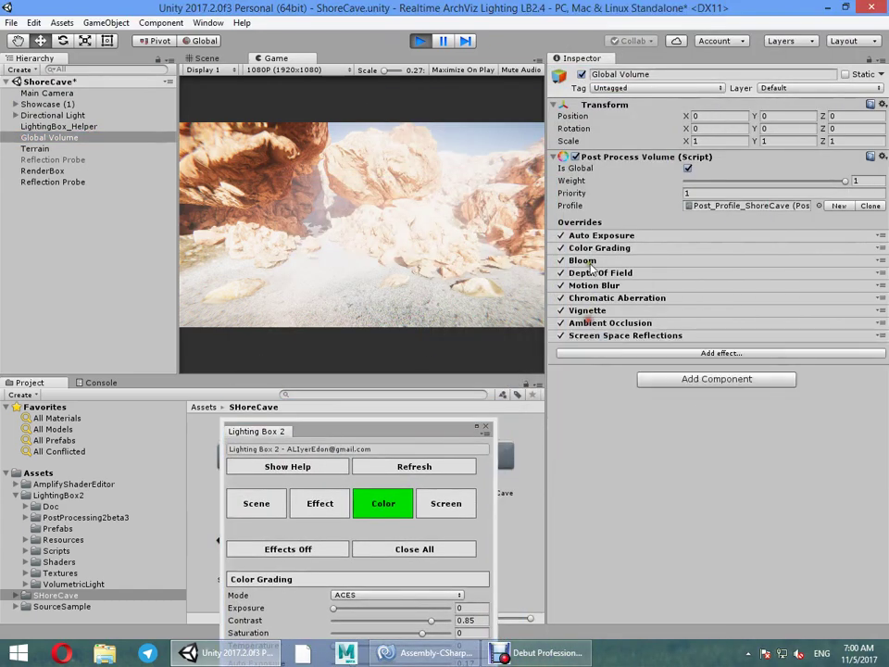
Expand the Auto Exposure override and set Maximum (EV) to -2
left_click(600, 236)
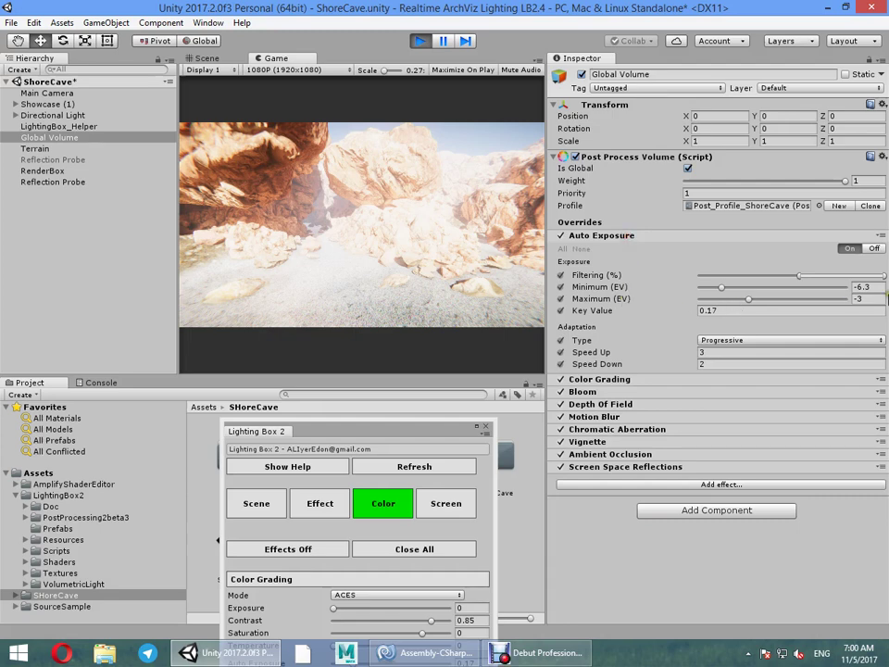
type("0")
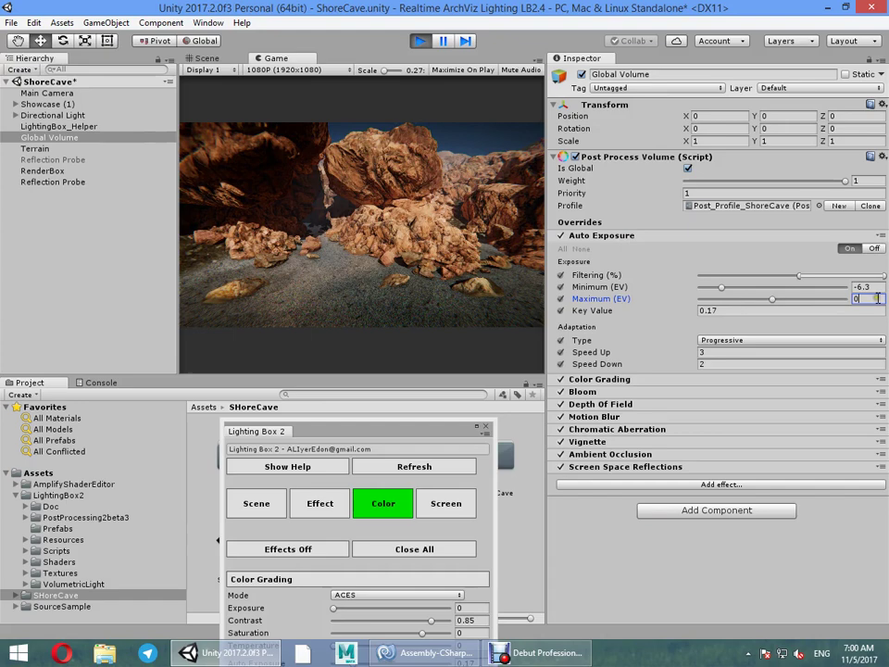
key("BackSpace")
type("-2")
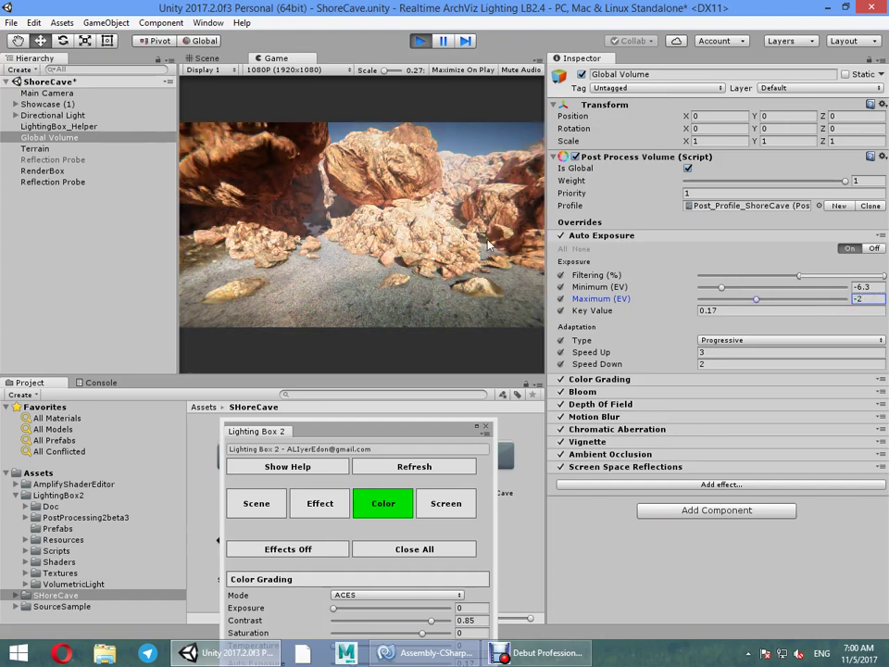
left_click(453, 242)
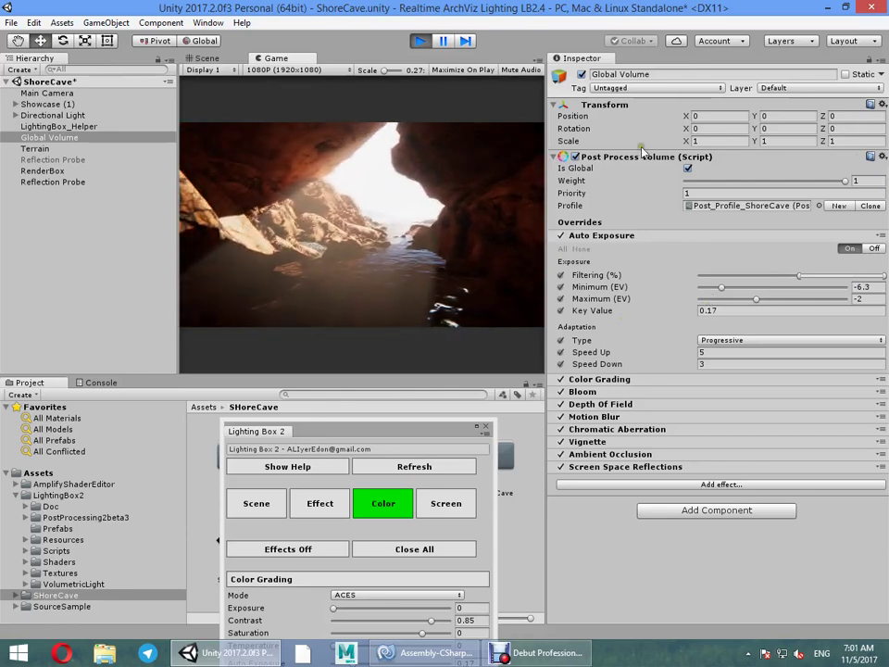
Enable depth of field, set range 26.5, turn off DoF Visualize, and lower Blur to 4.3
left_click_drag(337, 433, 250, 109)
left_click(224, 189)
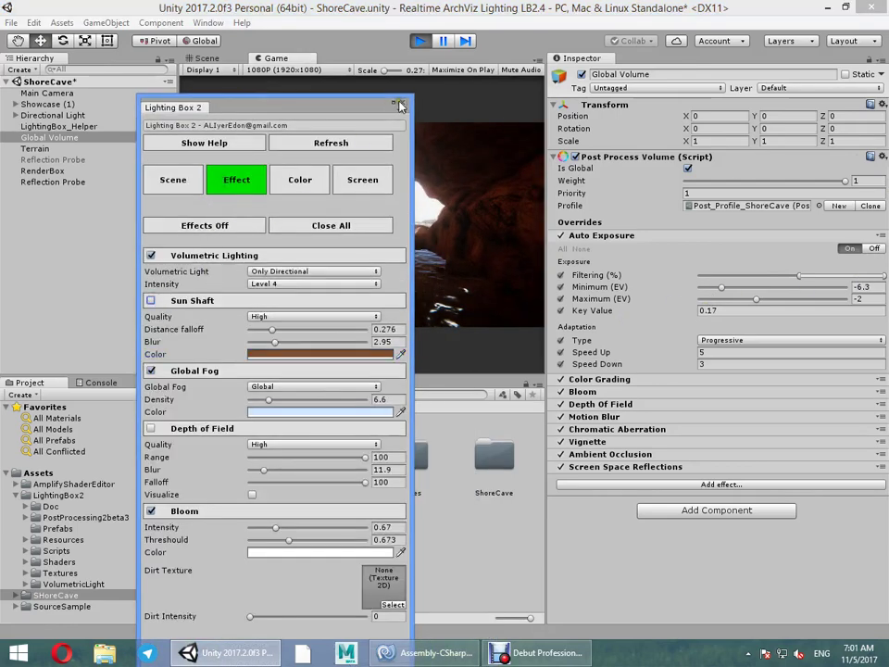
left_click(152, 428)
left_click_drag(325, 125, 726, 77)
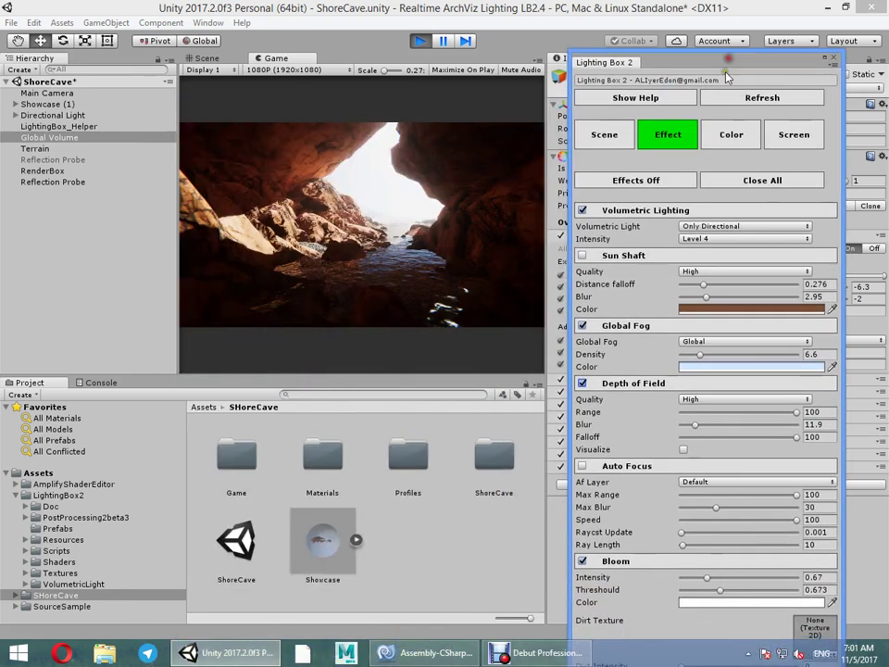
left_click(683, 449)
mouse_move(706, 413)
left_mouse_down()
mouse_move(719, 417)
mouse_move(705, 422)
mouse_move(713, 412)
left_mouse_up()
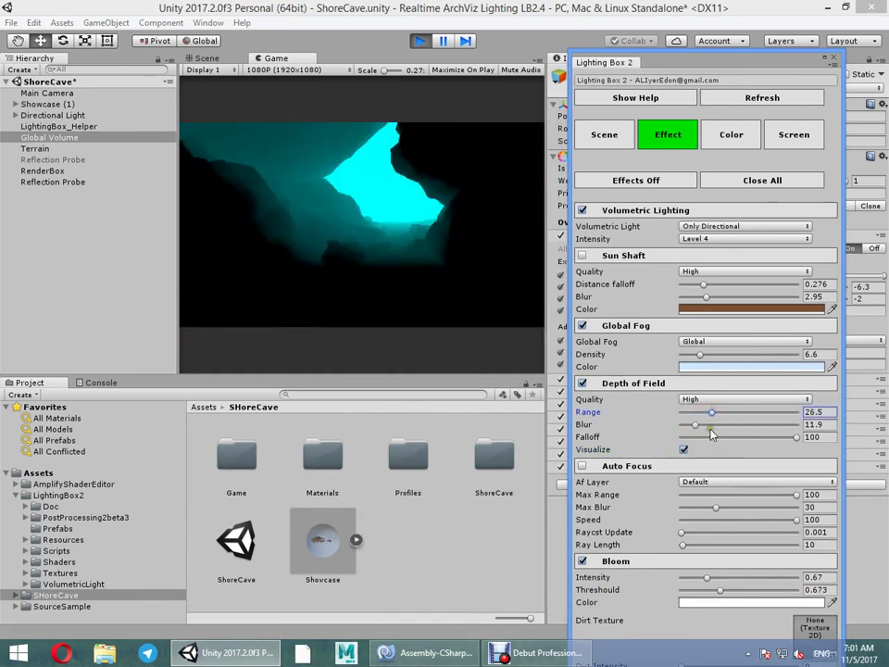
left_click(684, 449)
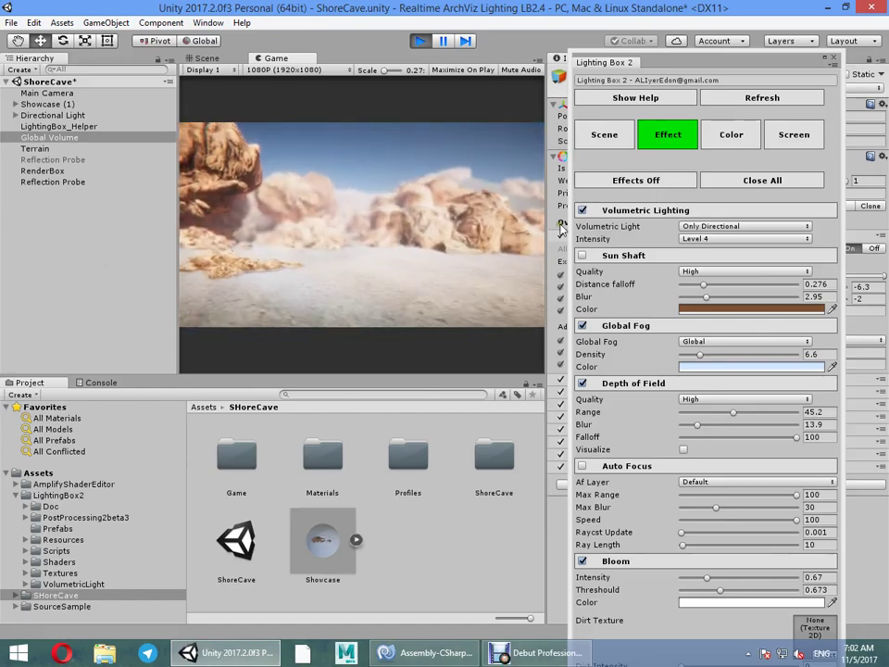
left_click_drag(698, 425, 681, 426)
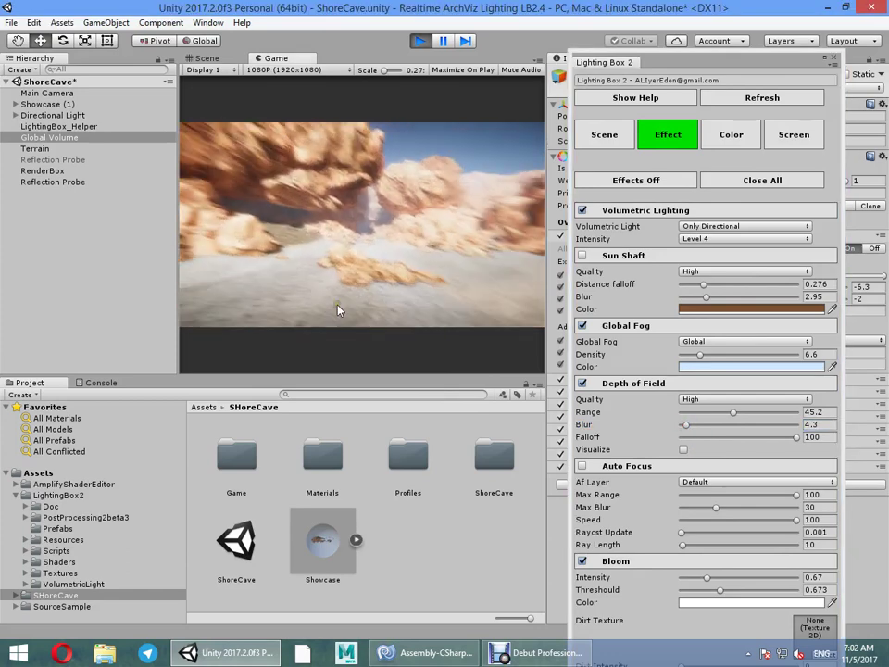
Make the Global Fog a pale sky blue and reduce its density to 4.8
left_click(704, 367)
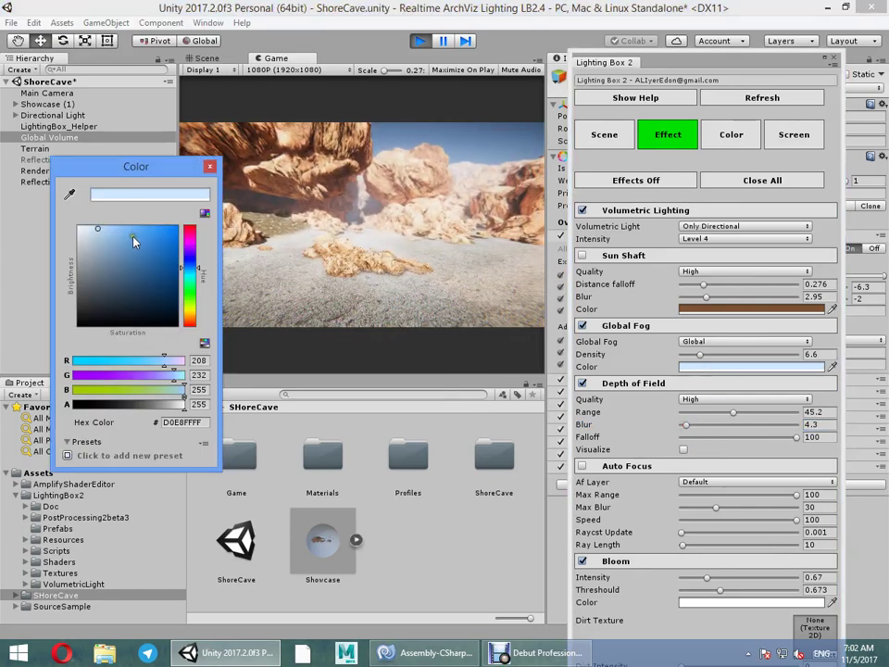
mouse_move(134, 242)
left_mouse_down()
mouse_move(142, 230)
mouse_move(119, 230)
mouse_move(126, 228)
left_mouse_up()
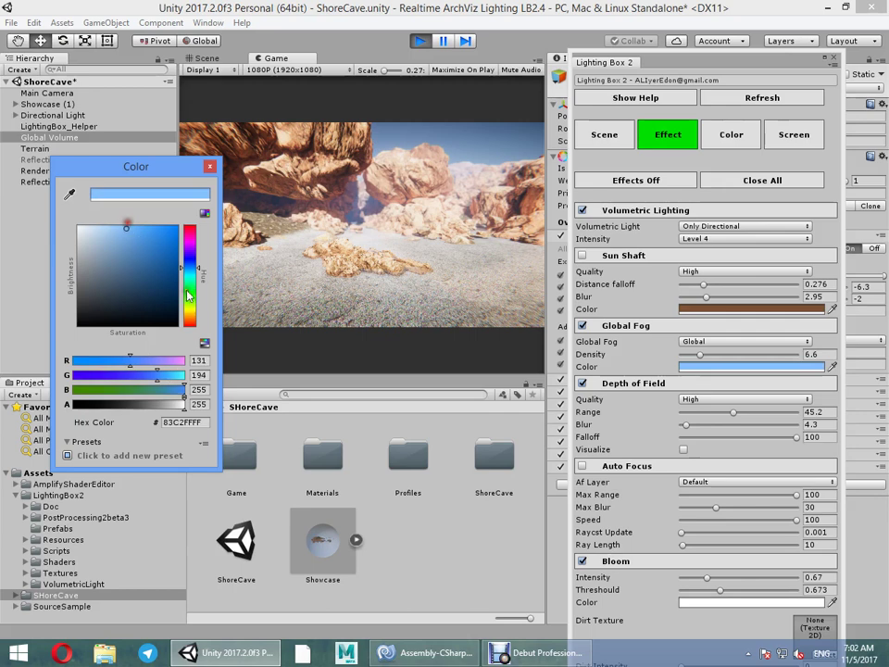
left_click(191, 321)
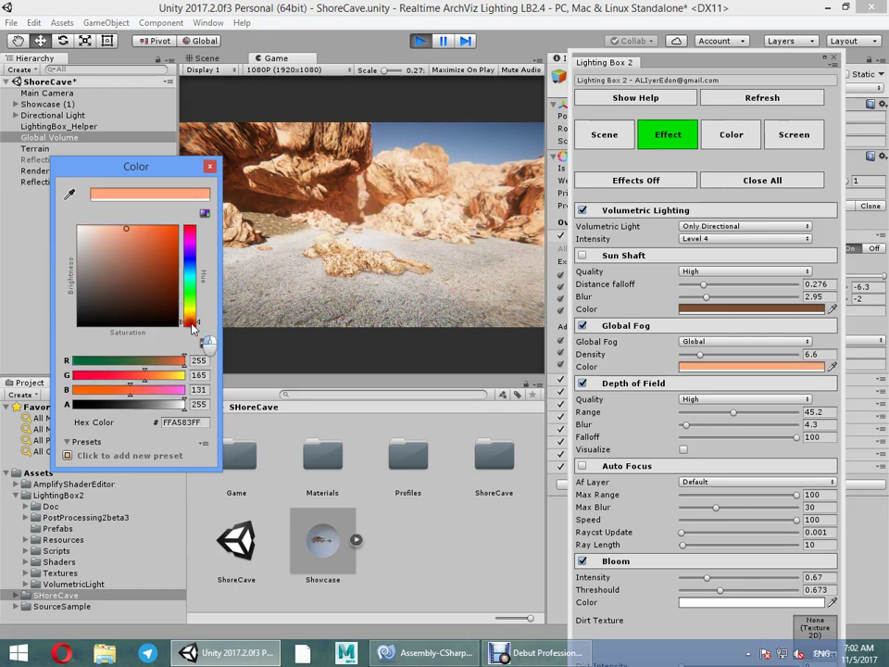
left_click_drag(192, 326, 192, 269)
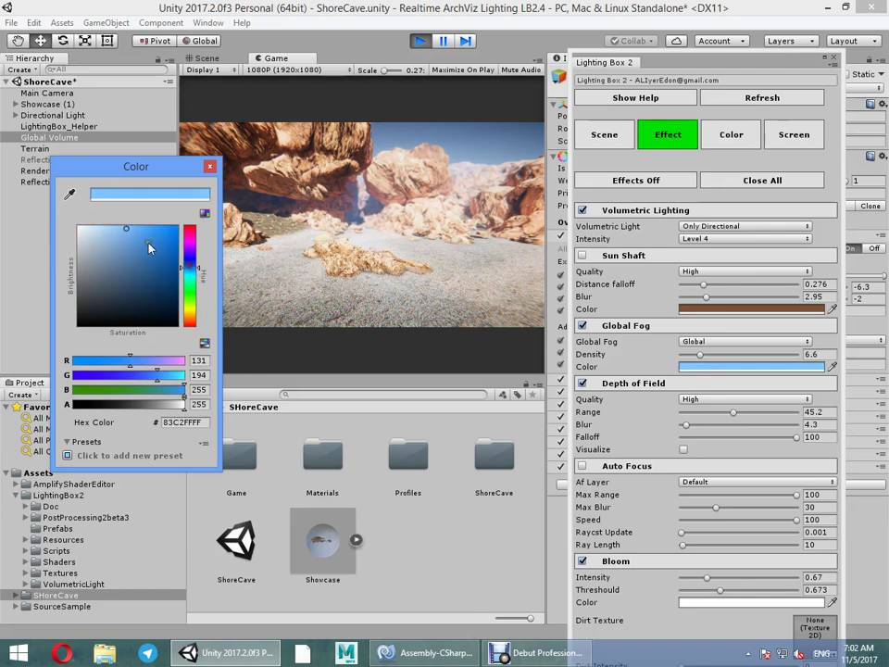
left_click(118, 227)
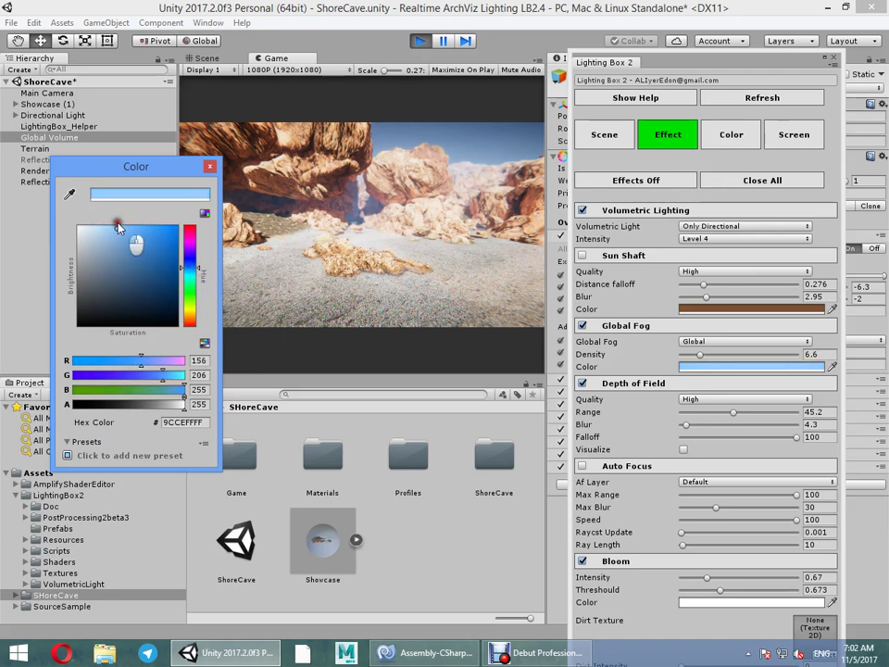
left_click(676, 355)
mouse_move(690, 356)
left_mouse_down()
mouse_move(789, 363)
mouse_move(692, 361)
left_mouse_up()
left_click(329, 252)
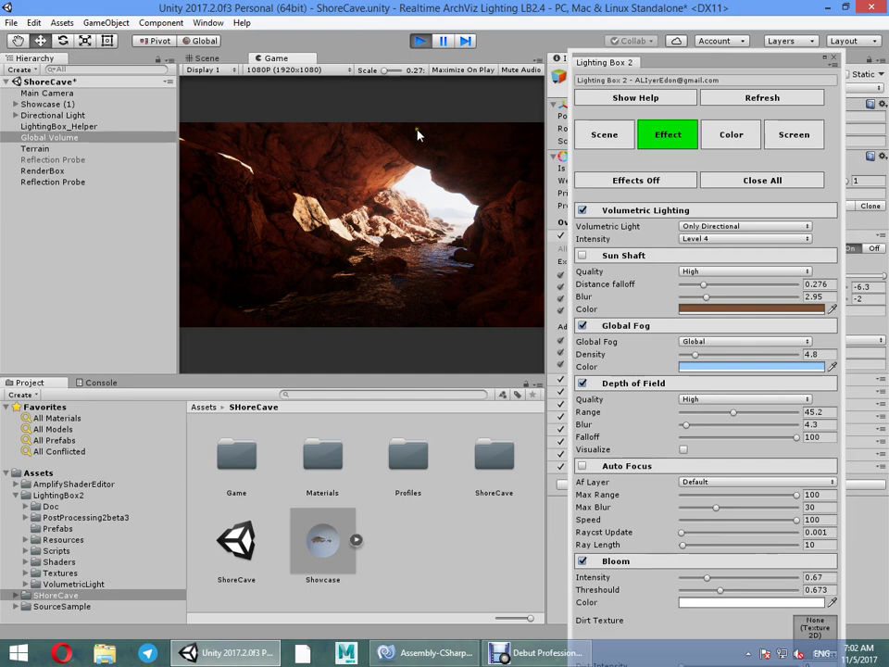
Close the Lighting Box 2 settings window
left_click(832, 61)
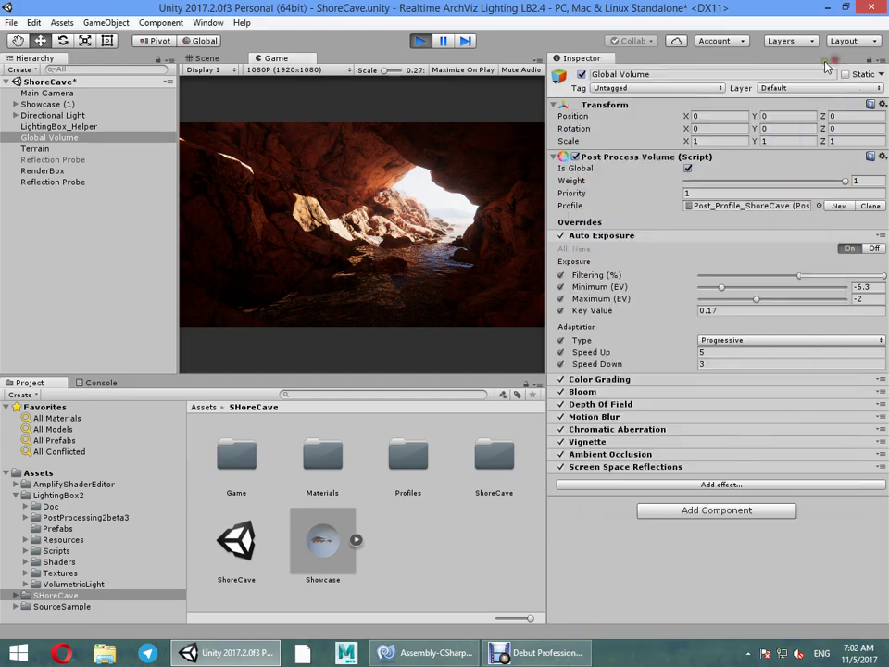
key("ctrl+F11")
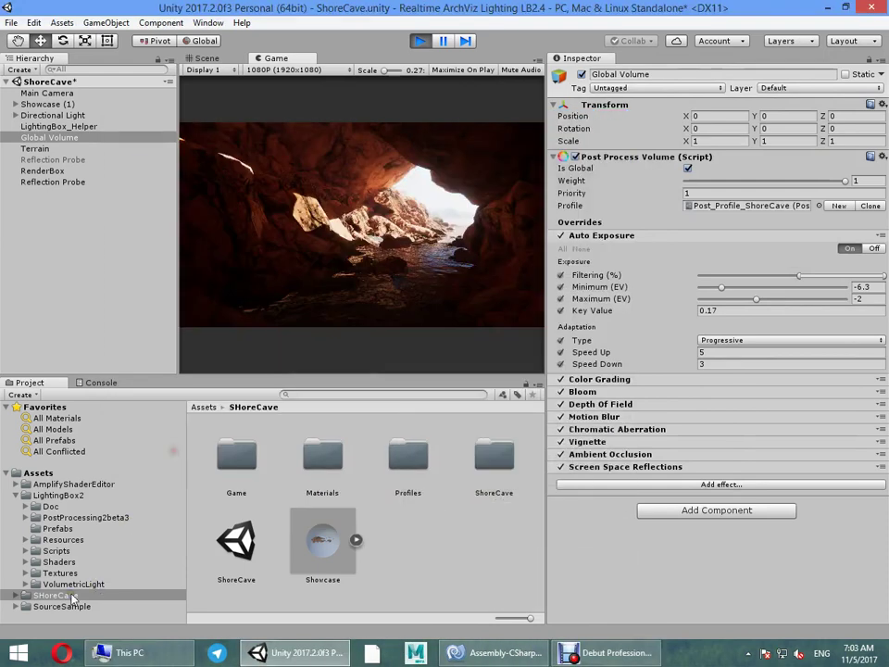
left_click(63, 573)
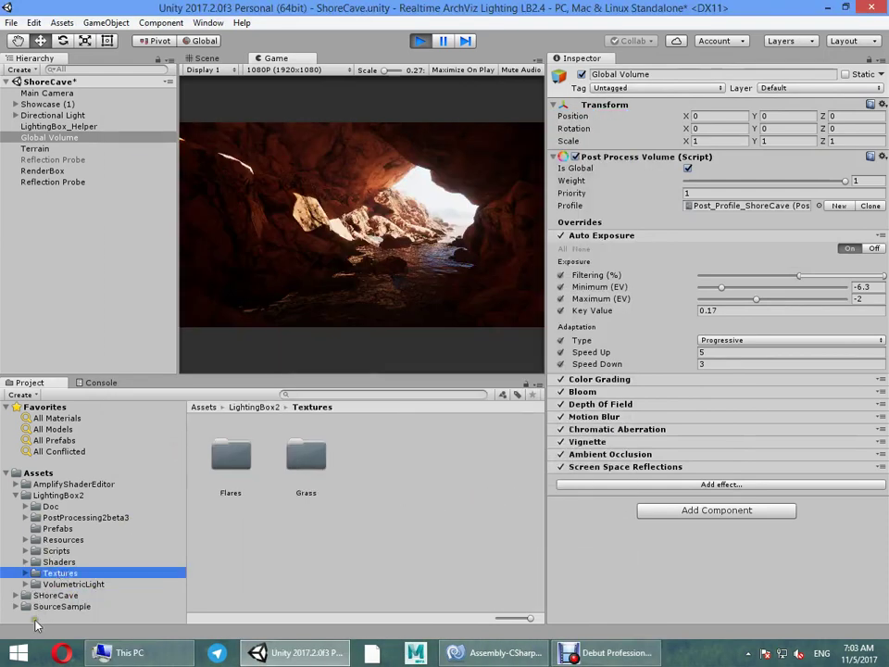
Expand SHoreCave > Game > ShoreCaves in the Project panel
left_click(14, 596)
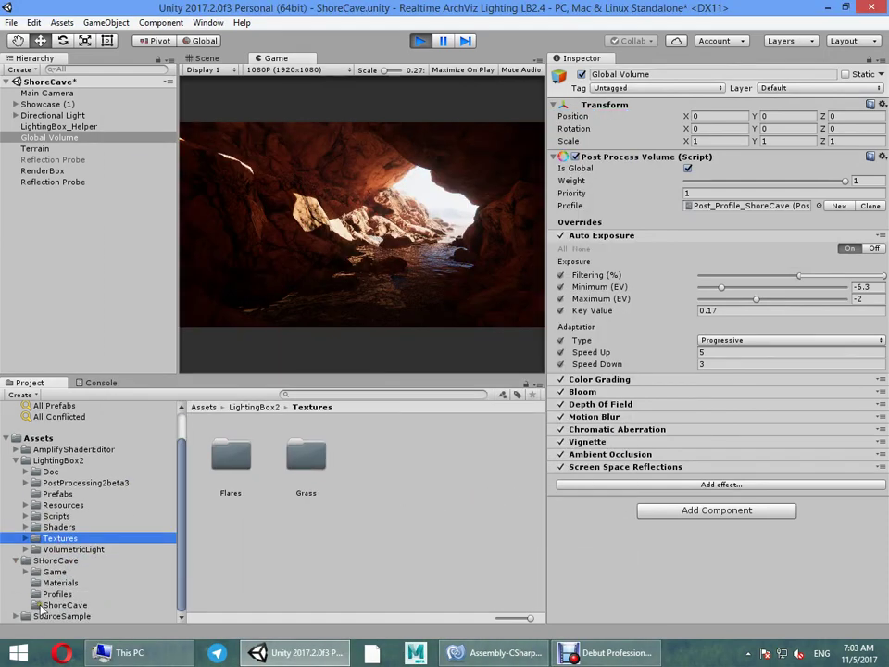
left_click(39, 606)
left_click(42, 593)
left_click(22, 573)
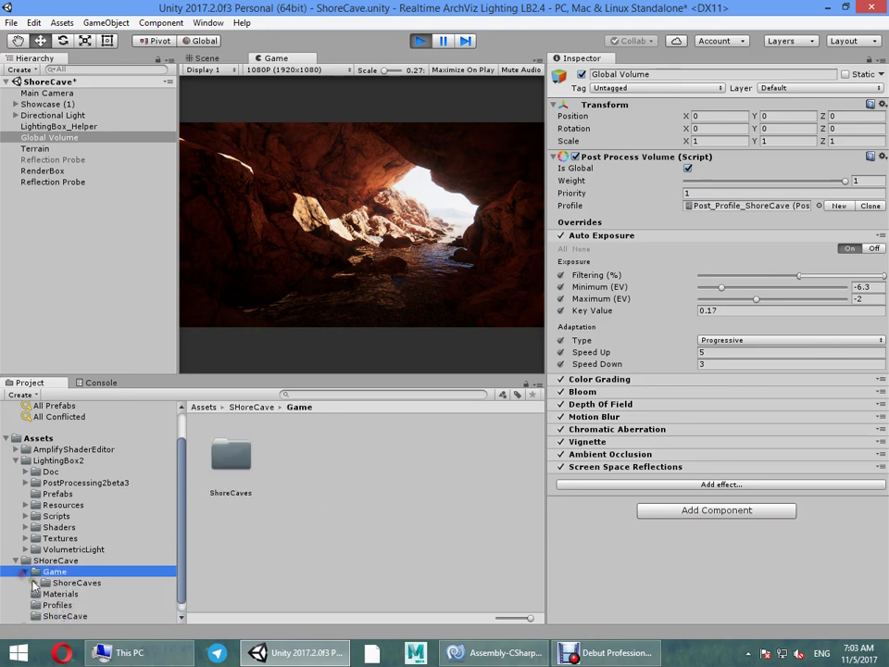
left_click(35, 583)
left_click(35, 584)
left_click(34, 570)
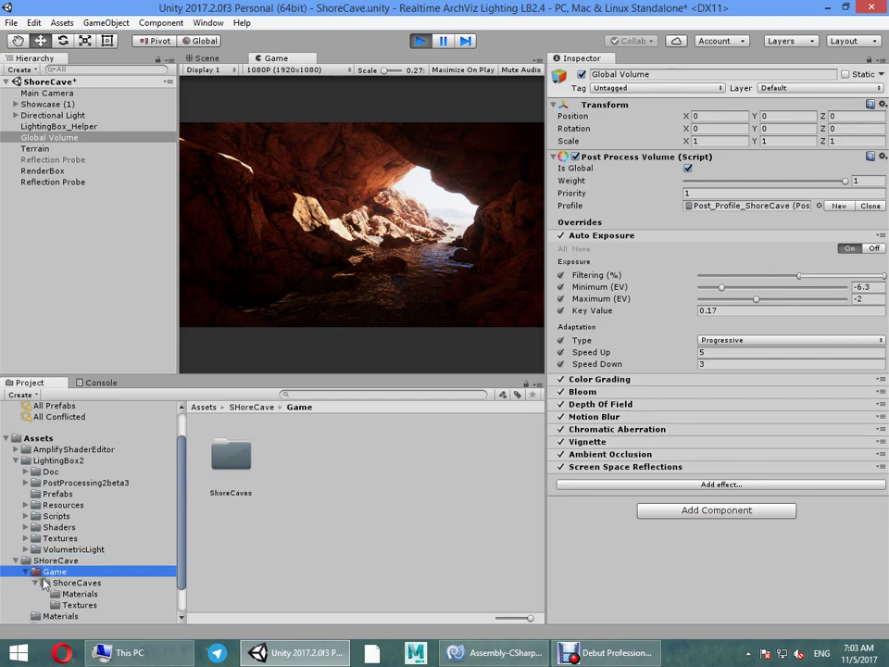
left_click(39, 584)
Open the ShoreCaves Textures folder and browse its texture grid
left_click(80, 594)
left_click(80, 604)
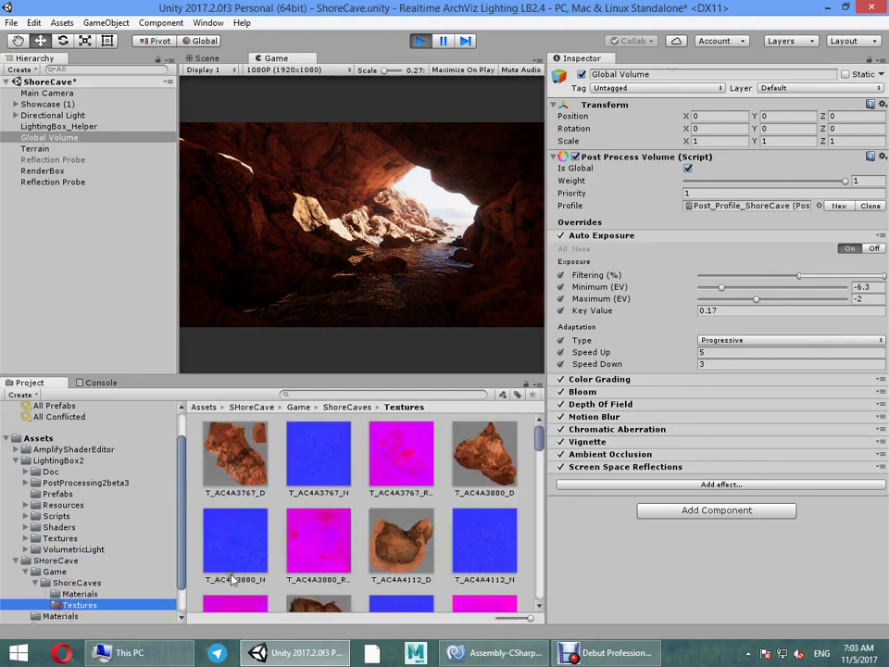
scroll(315, 583, "down", 3)
scroll(337, 583, "down", 10)
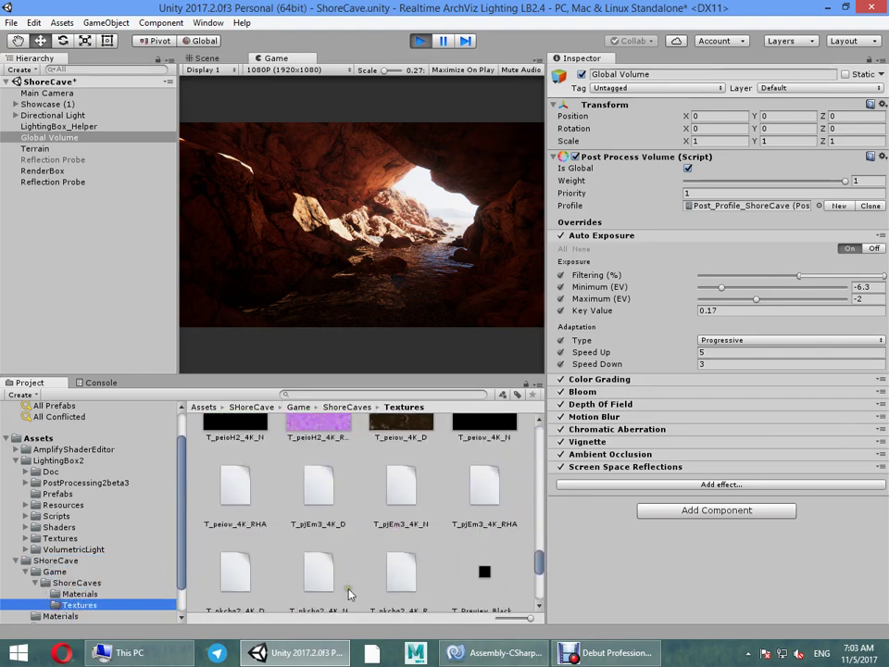
scroll(338, 591, "up", 6)
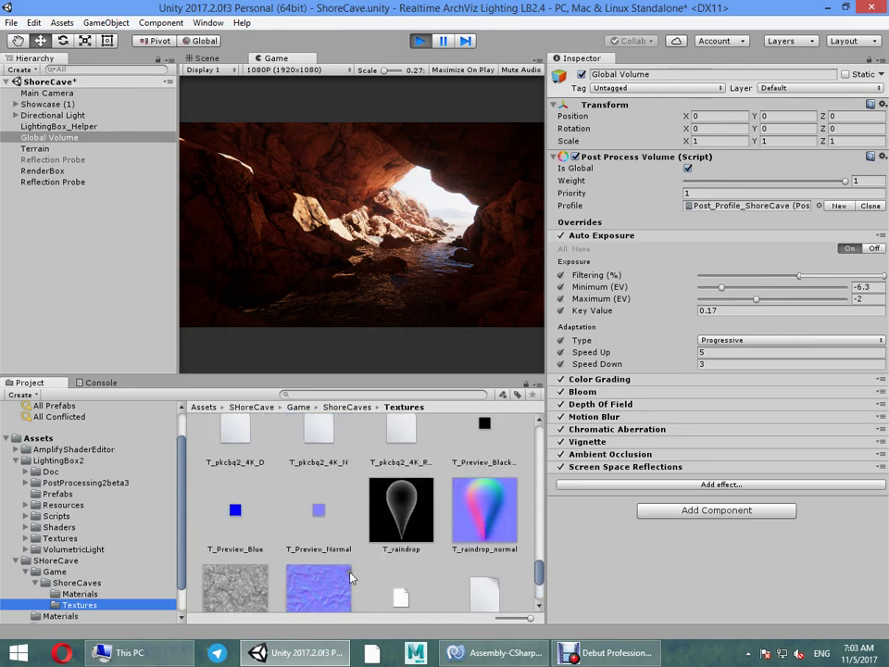
scroll(360, 570, "up", 6)
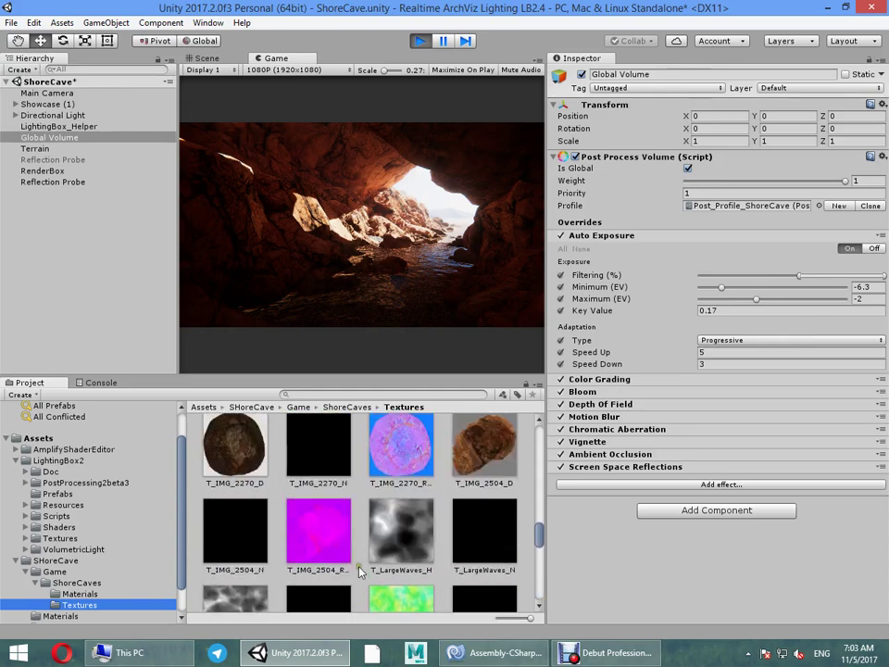
scroll(359, 570, "up", 6)
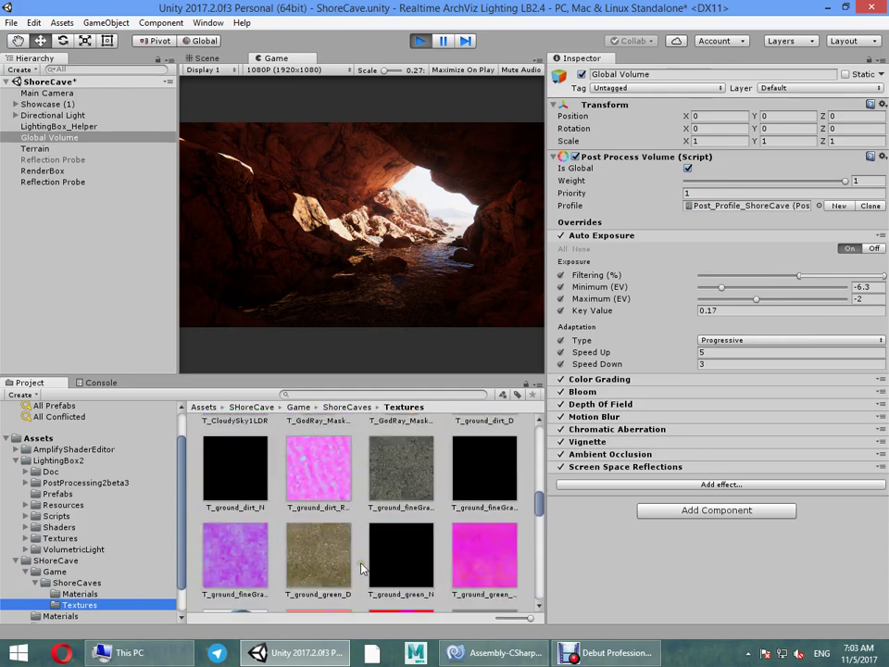
Import T_CloudySky1LDR as a Cube texture with Compression None and apply it
left_click(232, 553)
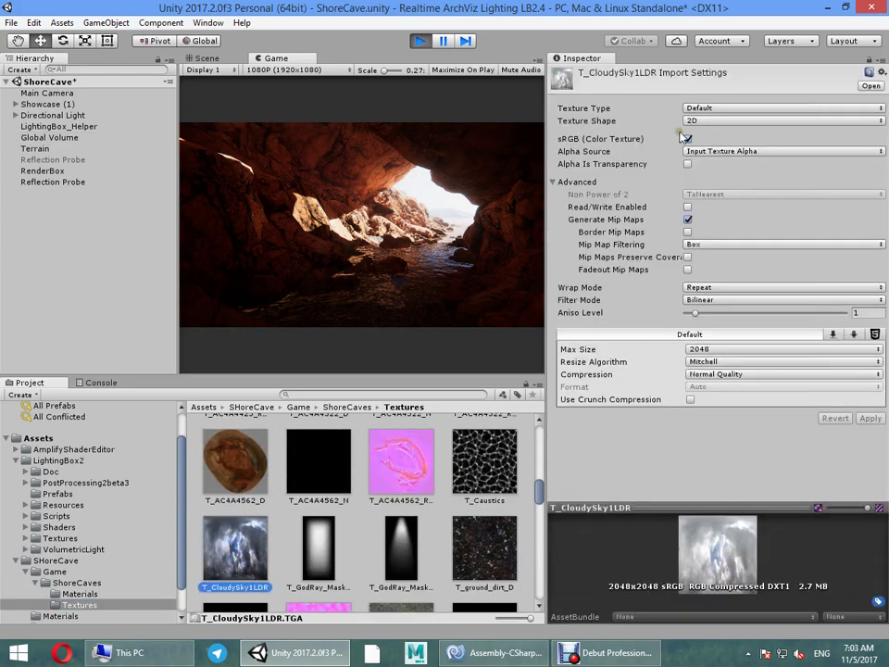
left_click(713, 151)
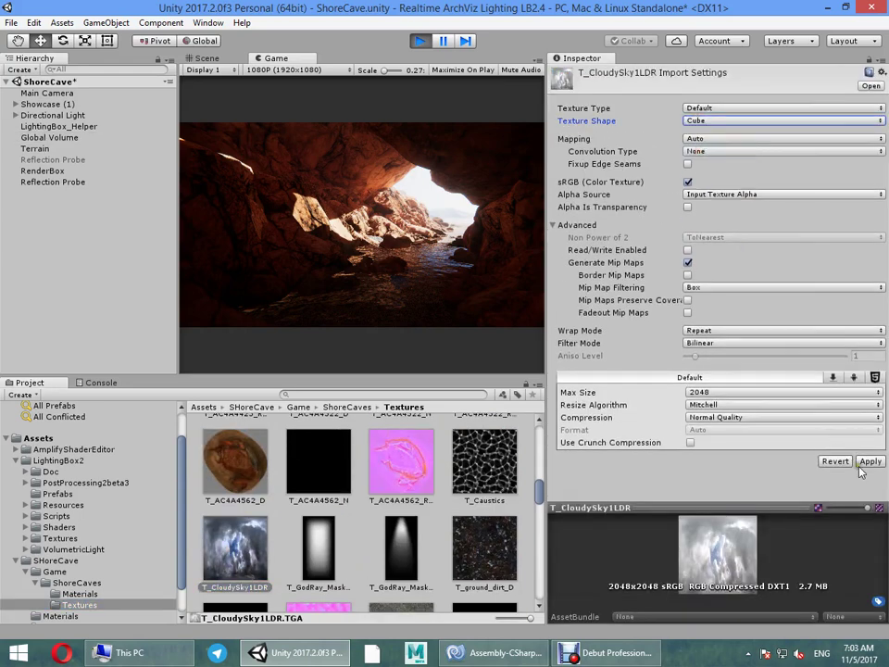
left_click(802, 418)
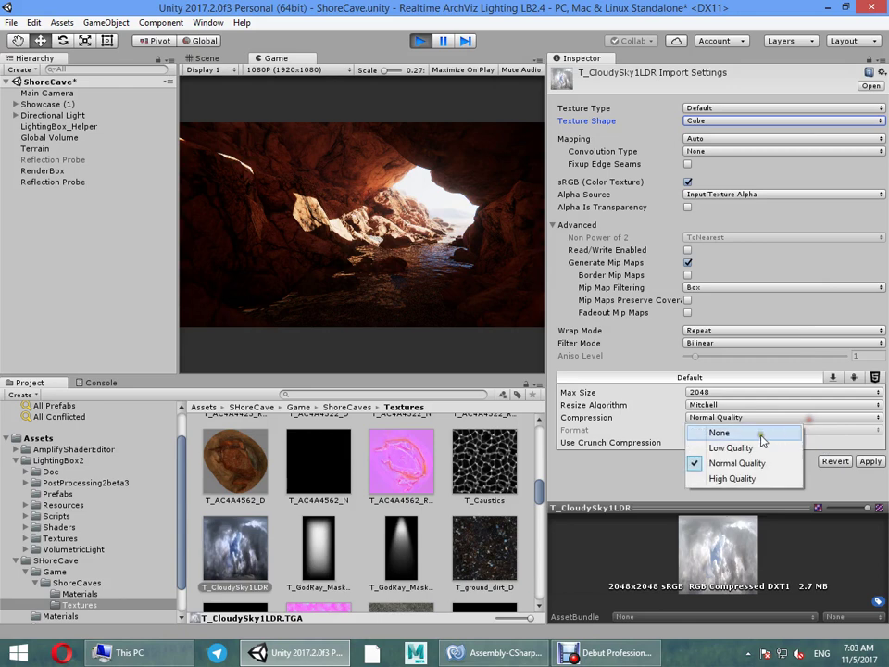
left_click(741, 431)
left_click(871, 449)
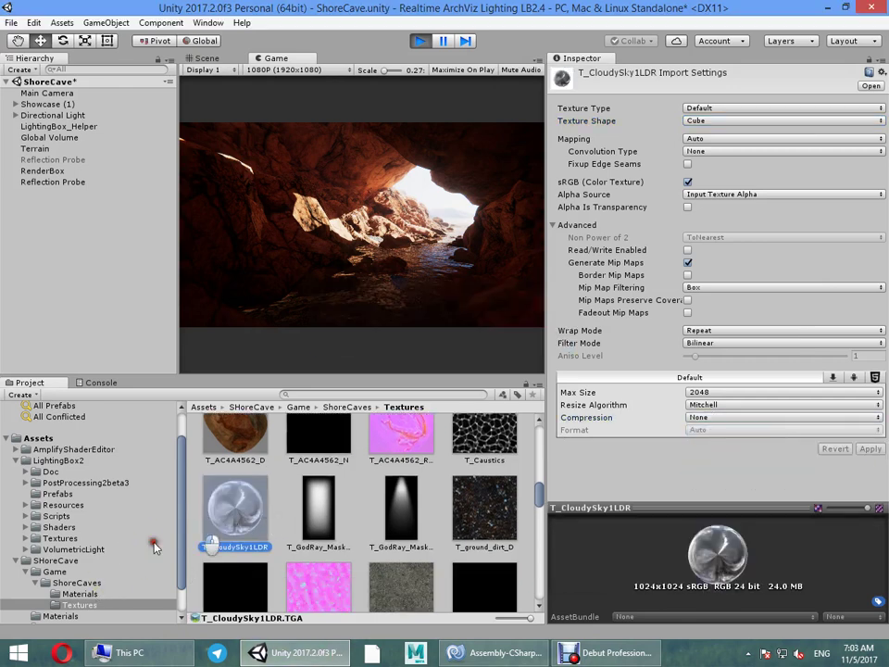
Create a SkyBox material in SHoreCave using Skybox/Cubemap with the T_CloudySky1LDR cubemap
left_click(72, 562)
right_click(73, 562)
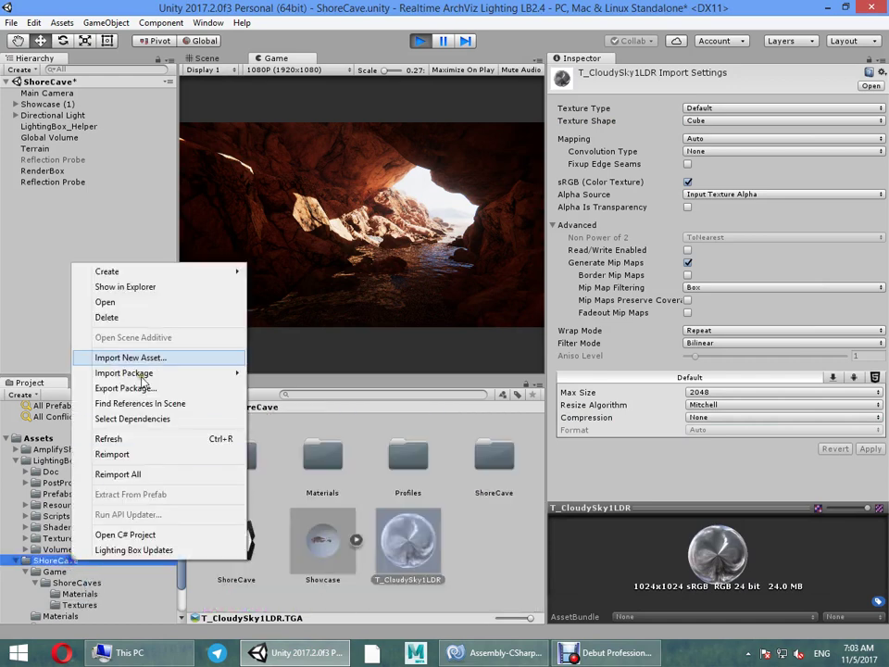
mouse_move(173, 273)
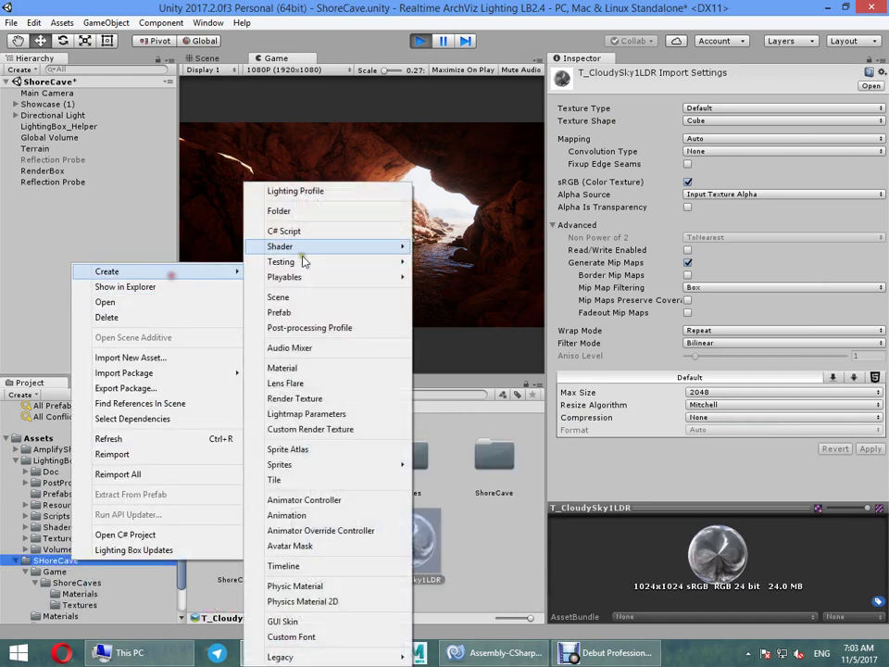
left_click(320, 369)
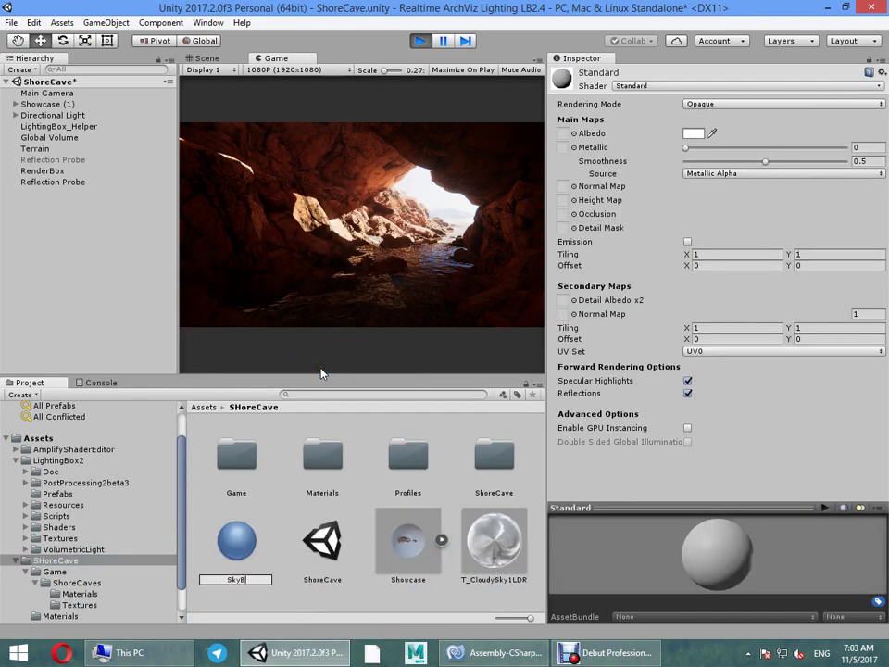
key("Return")
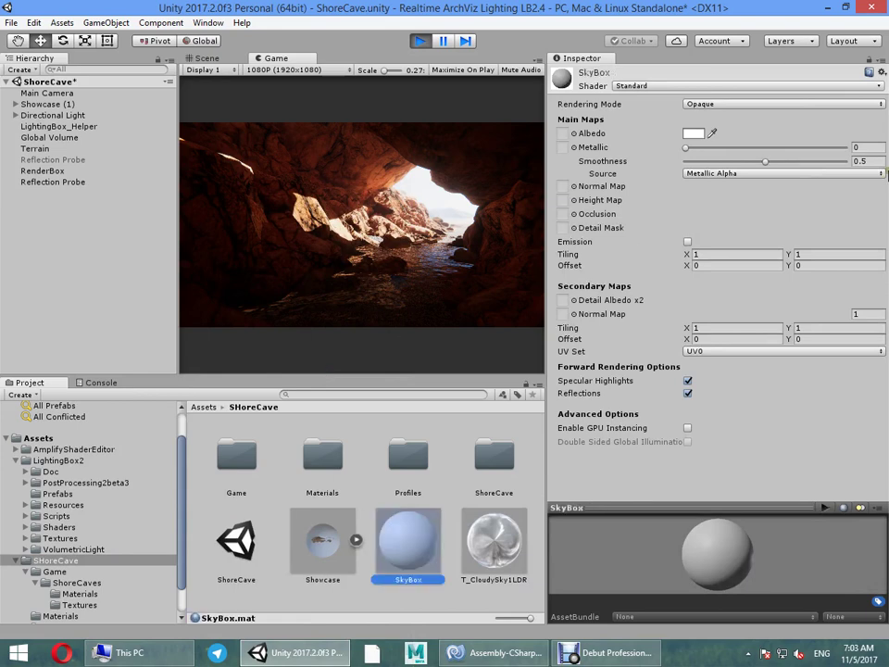
left_click(677, 87)
mouse_move(663, 303)
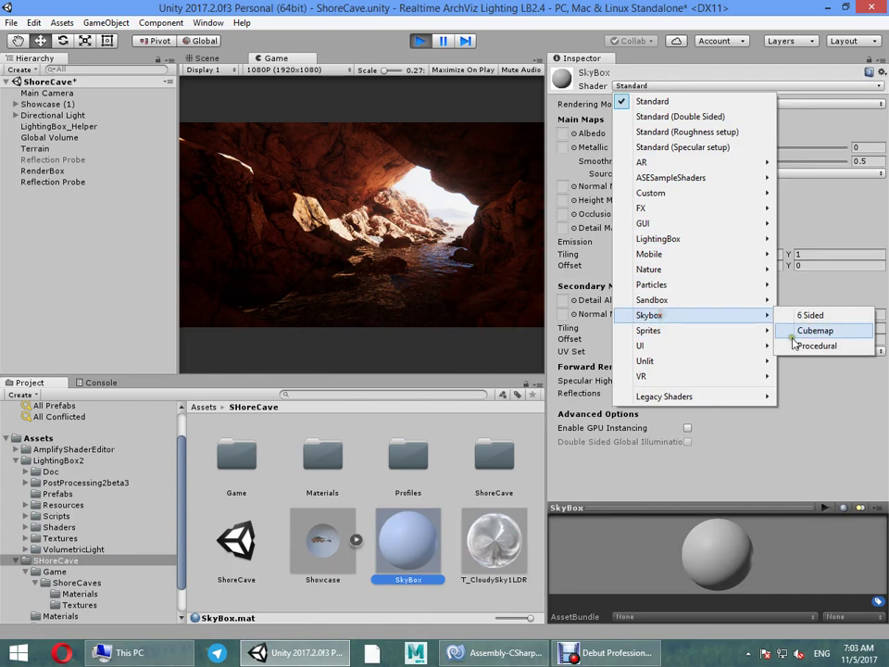
left_click(813, 330)
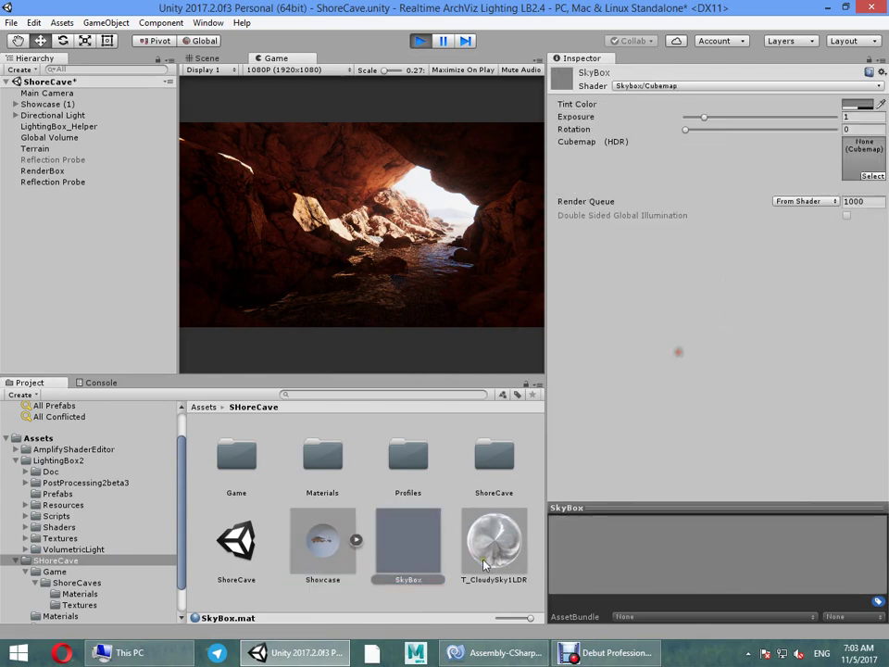
left_click_drag(484, 564, 863, 160)
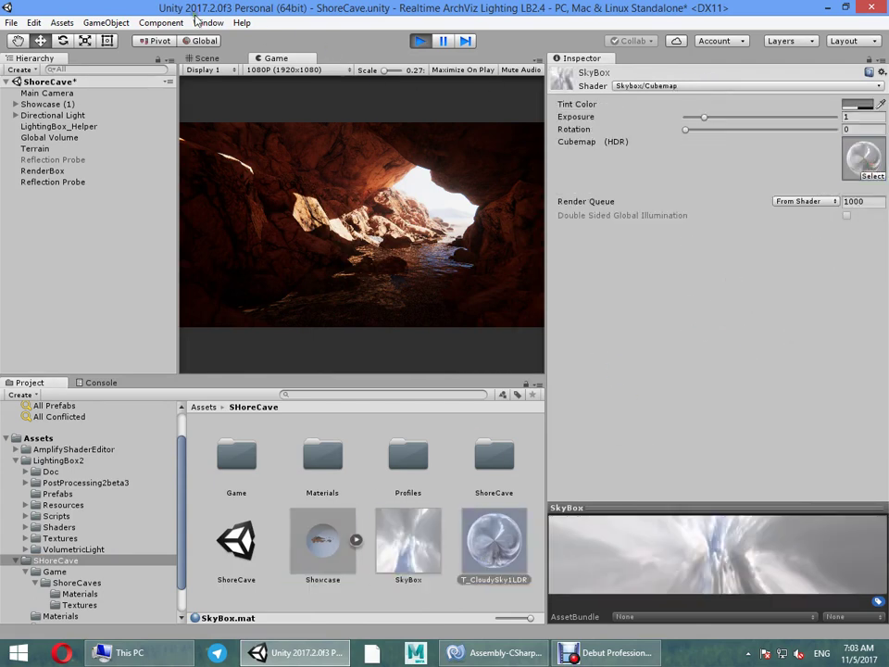
Open Lighting Box 2, maximize the editor, and assign SkyBox as the skybox material
left_click(198, 20)
left_click(277, 94)
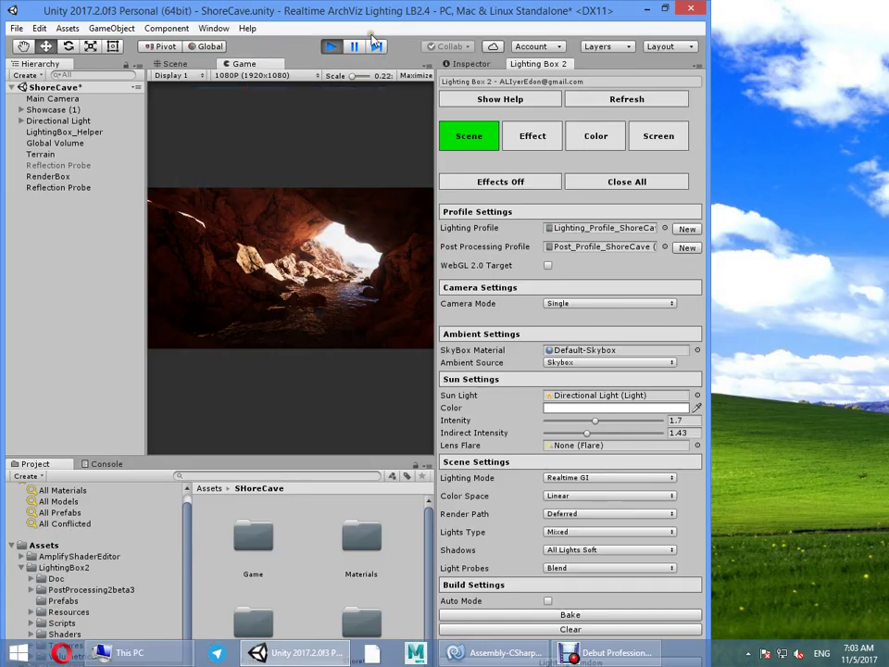
left_click_drag(379, 11, 479, 13)
scroll(451, 583, "down", 2)
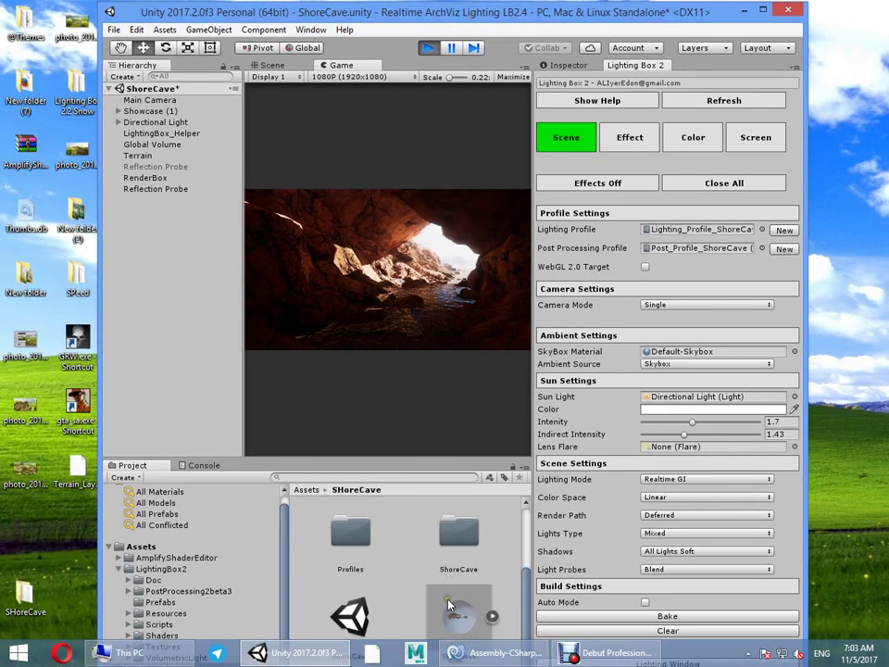
double_click(459, 13)
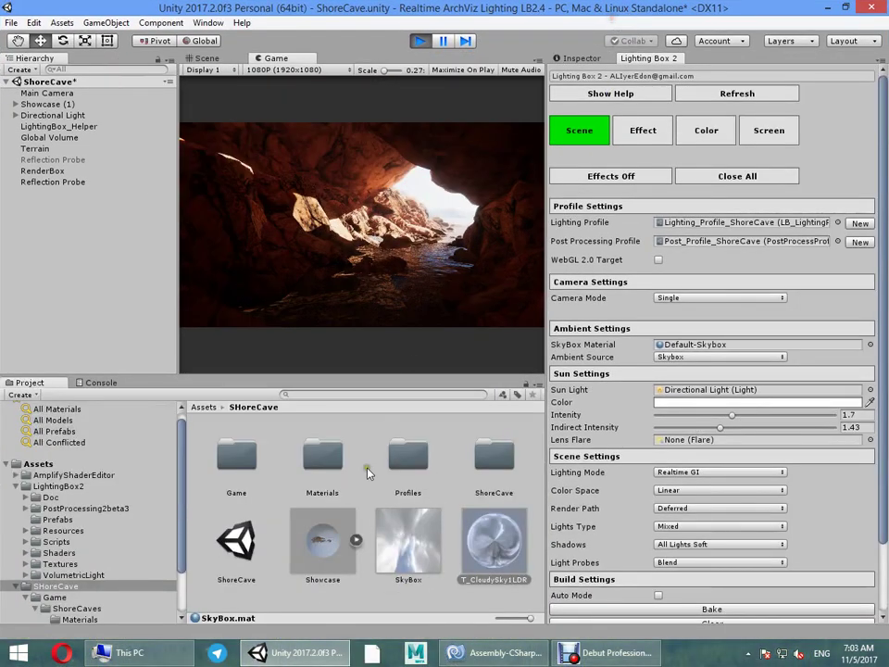
left_click_drag(401, 553, 605, 345)
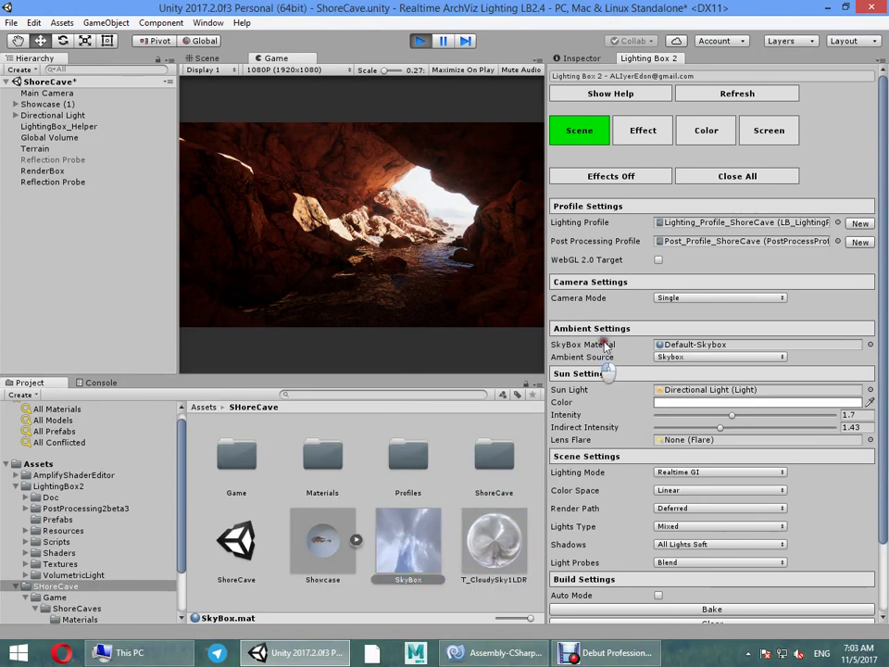
left_click(647, 284)
left_click(597, 282)
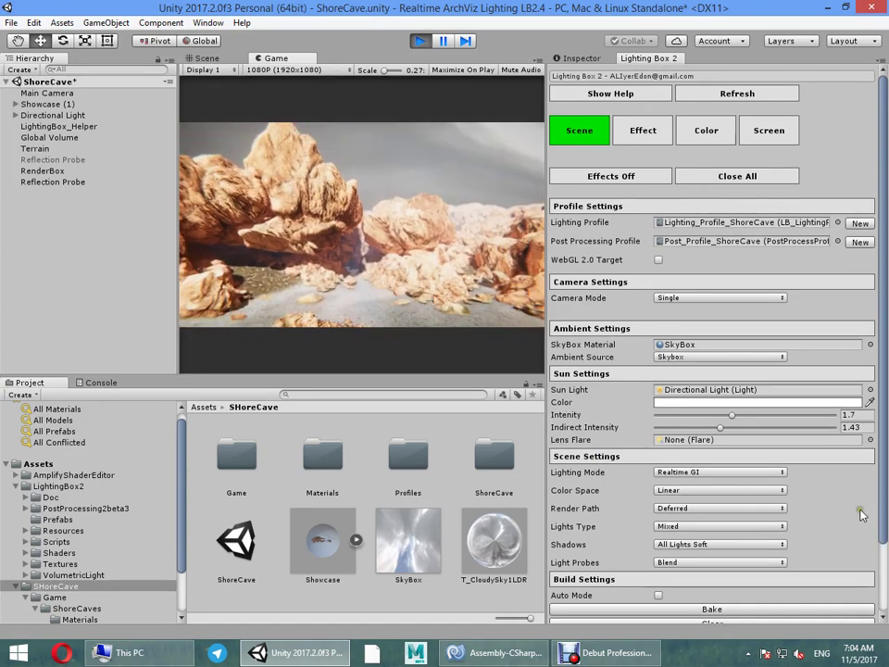
Set the SkyBox material's tint to a pale bluish grey (ACB3B880)
left_click(607, 59)
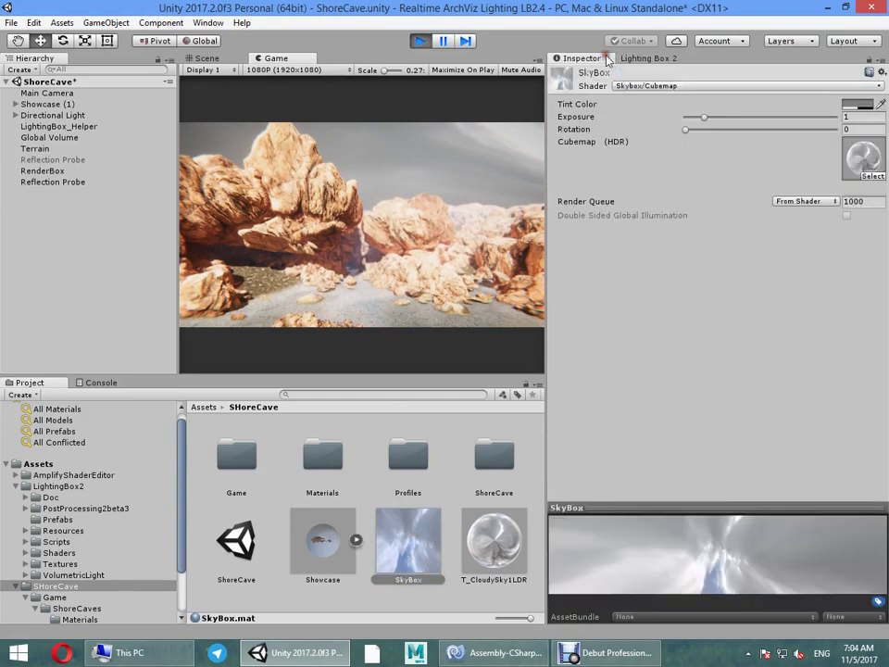
left_click(857, 104)
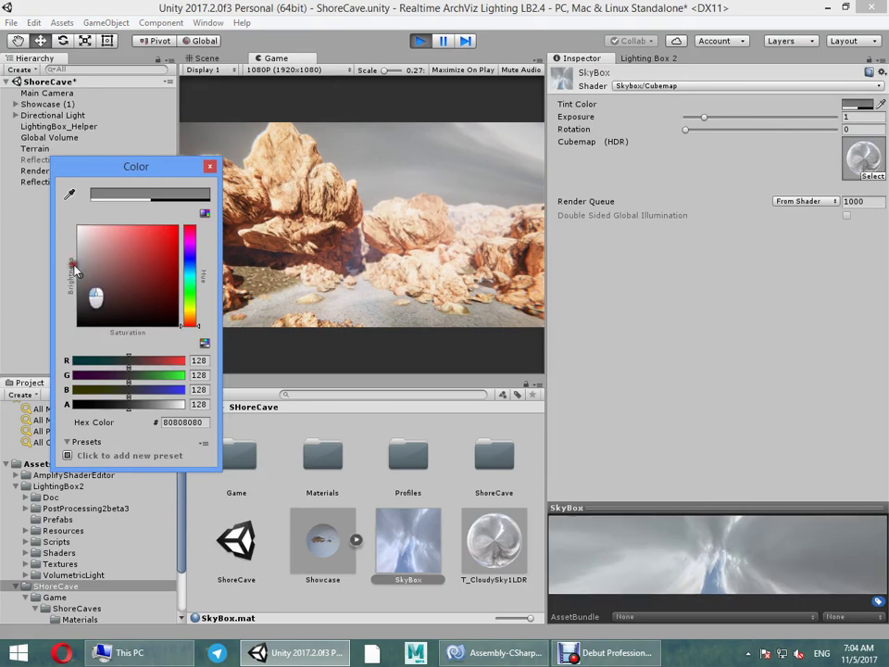
mouse_move(82, 278)
left_mouse_down()
mouse_move(76, 231)
mouse_move(79, 266)
mouse_move(60, 262)
left_mouse_up()
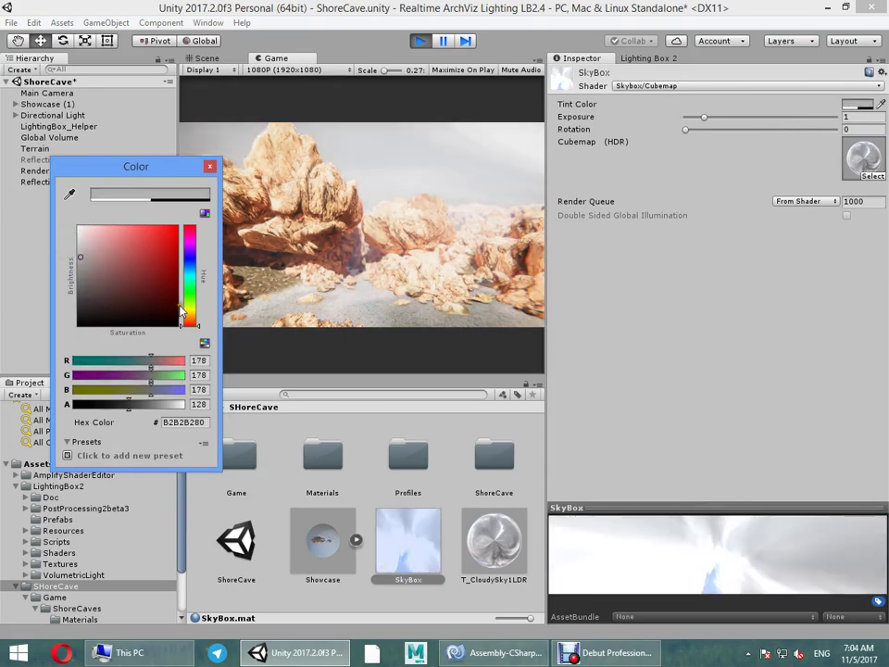
mouse_move(182, 313)
left_mouse_down()
mouse_move(188, 306)
mouse_move(192, 323)
mouse_move(190, 315)
left_mouse_up()
left_click_drag(139, 288, 95, 253)
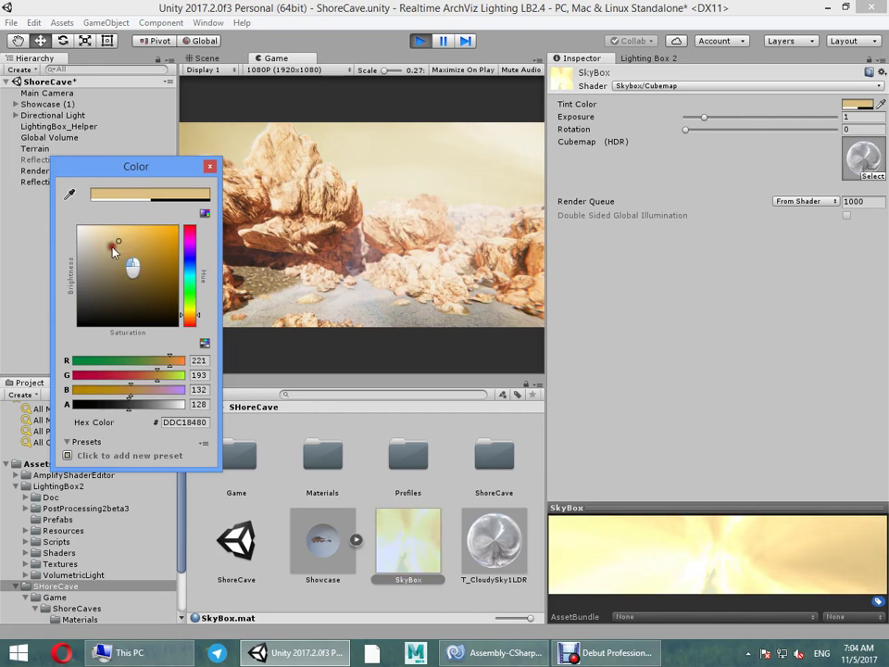
mouse_move(120, 244)
left_mouse_down()
mouse_move(85, 235)
mouse_move(125, 235)
mouse_move(101, 234)
mouse_move(113, 262)
mouse_move(87, 258)
left_mouse_up()
left_click(187, 269)
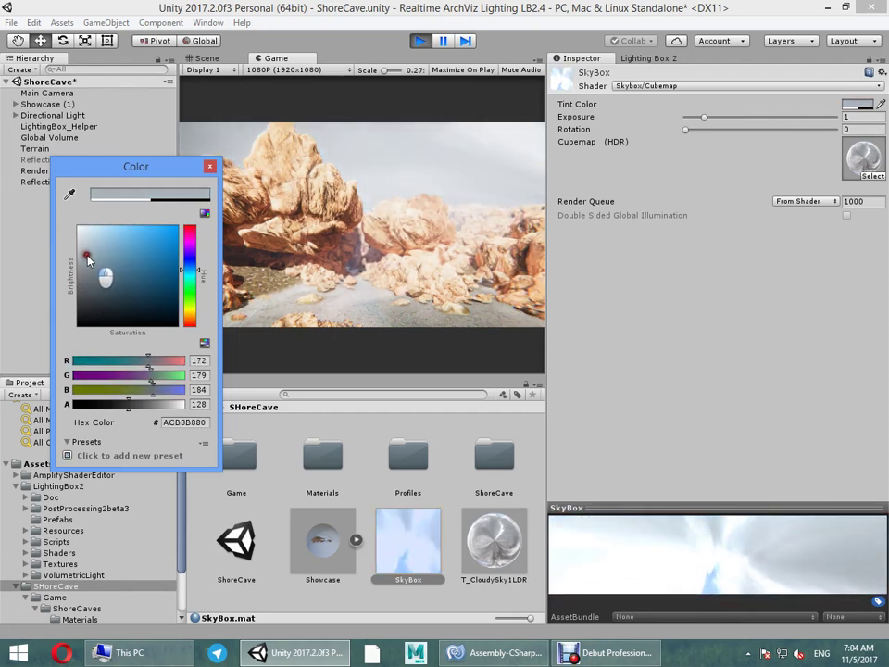
left_click(413, 208)
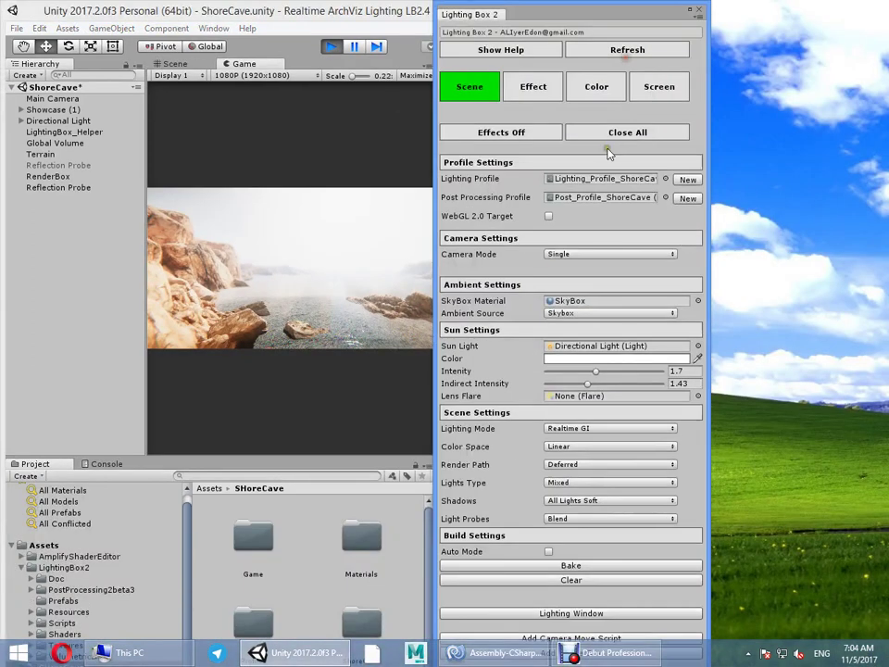
Turn off Volumetric Lighting in Lighting Box 2's effects, close it, and maximize the editor
left_click(526, 86)
left_click(448, 163)
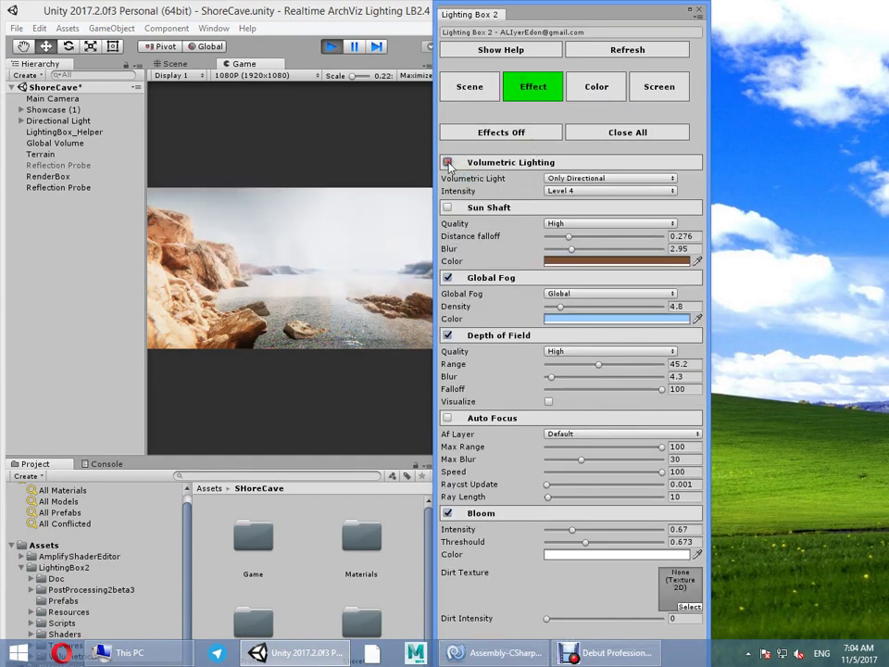
left_click(700, 11)
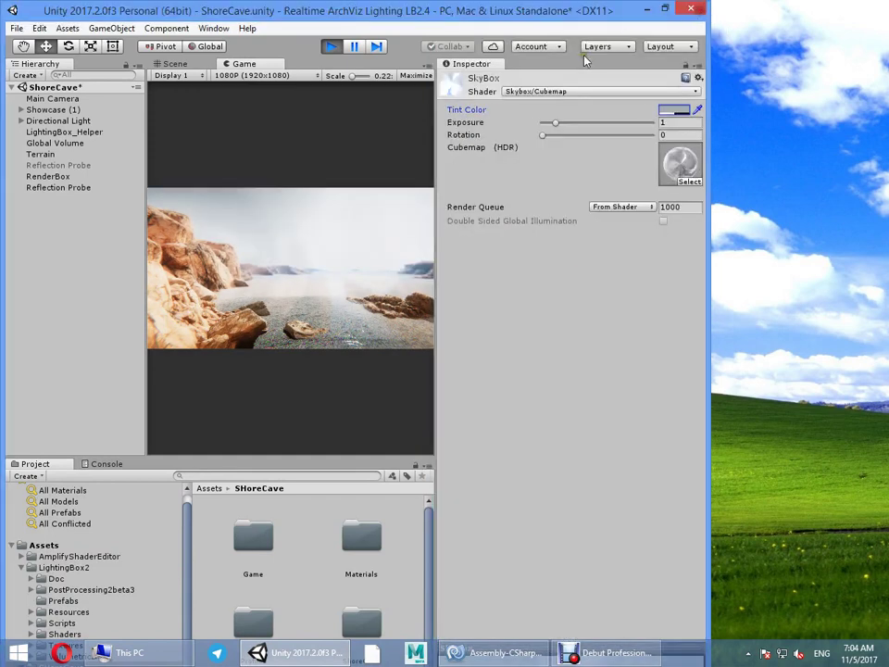
left_click(664, 10)
left_click(665, 10)
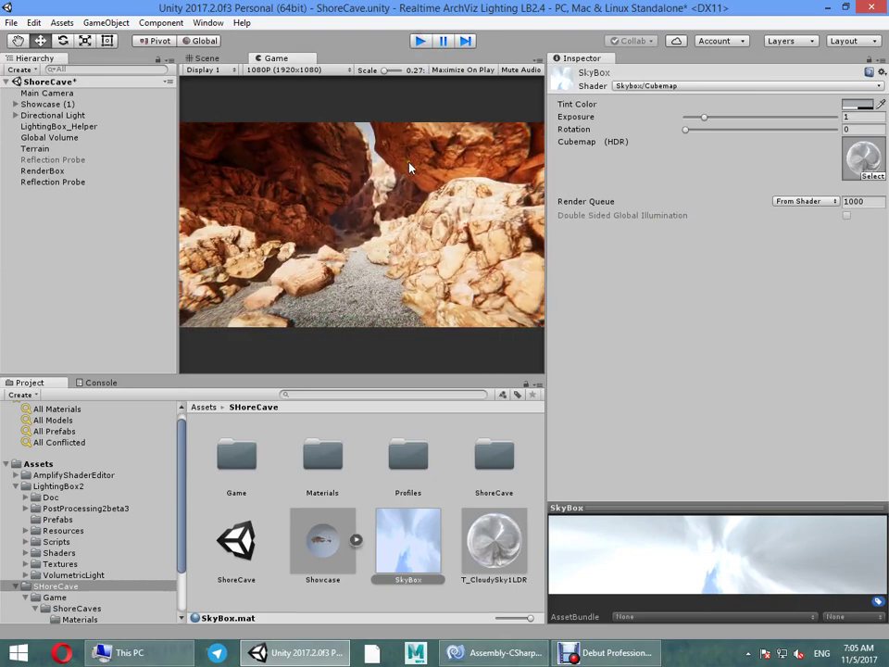
Stop play mode, select rock mesh S_AC4A3939_LOD0, and open its T_AC4A3880_D albedo in Photoshop
key("ctrl+p")
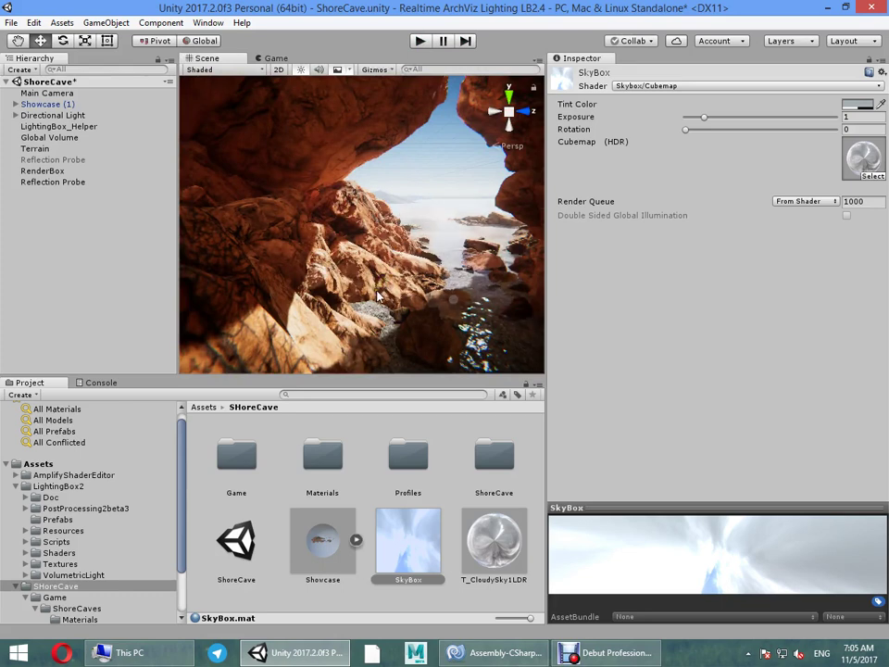
right_click_drag(437, 305, 348, 234)
left_click(348, 235)
left_click(363, 215)
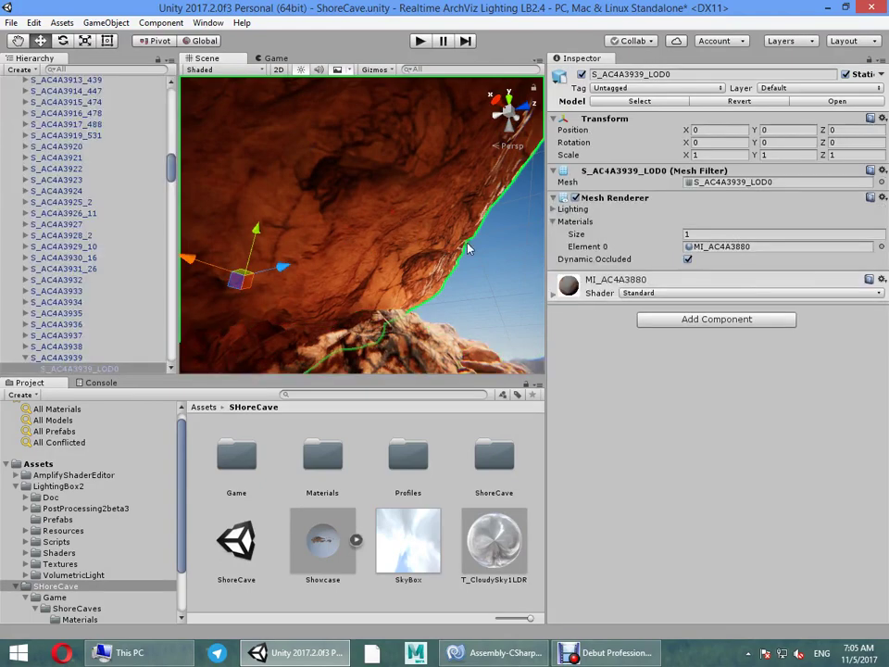
double_click(565, 339)
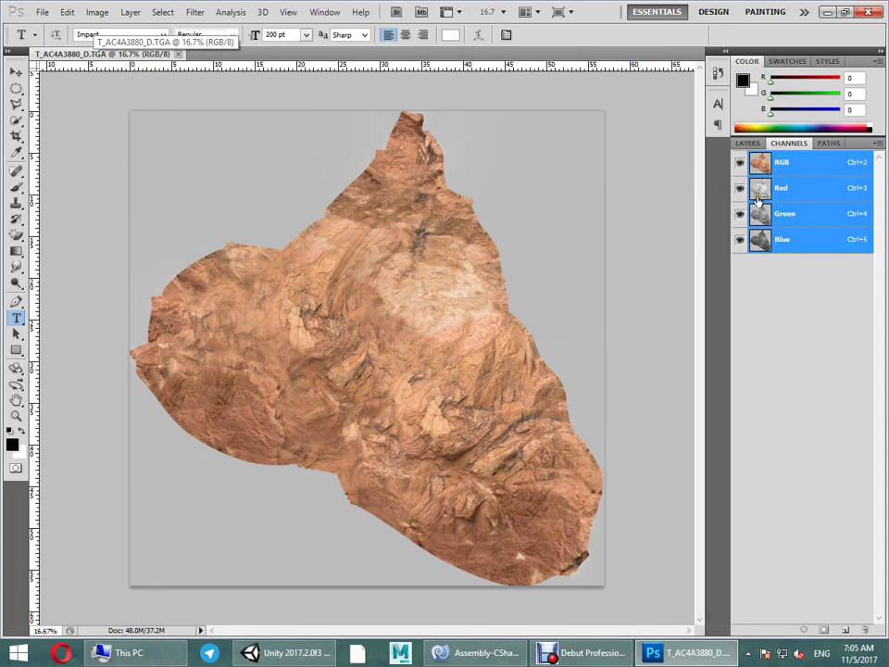
Copy the texture's Blue channel into a new Alpha 1 channel
left_click(758, 195)
left_click(777, 214)
left_click(791, 240)
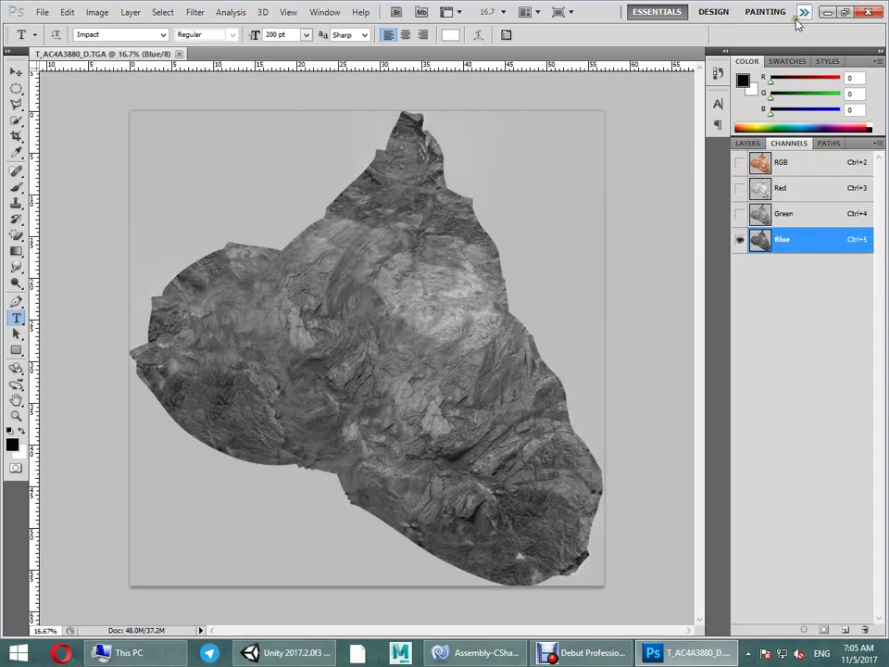
key("ctrl+a")
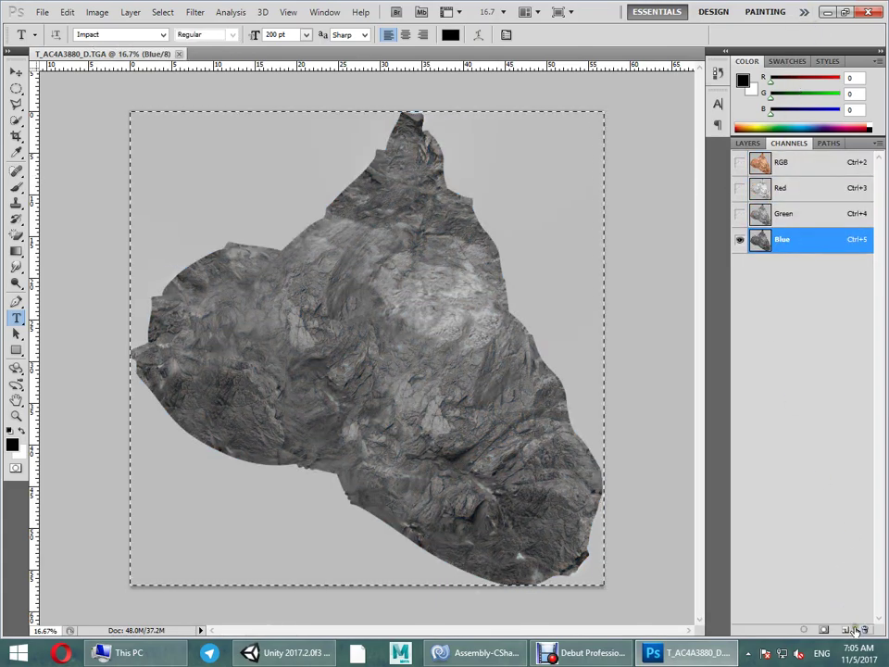
left_click(845, 630)
key("ctrl+v")
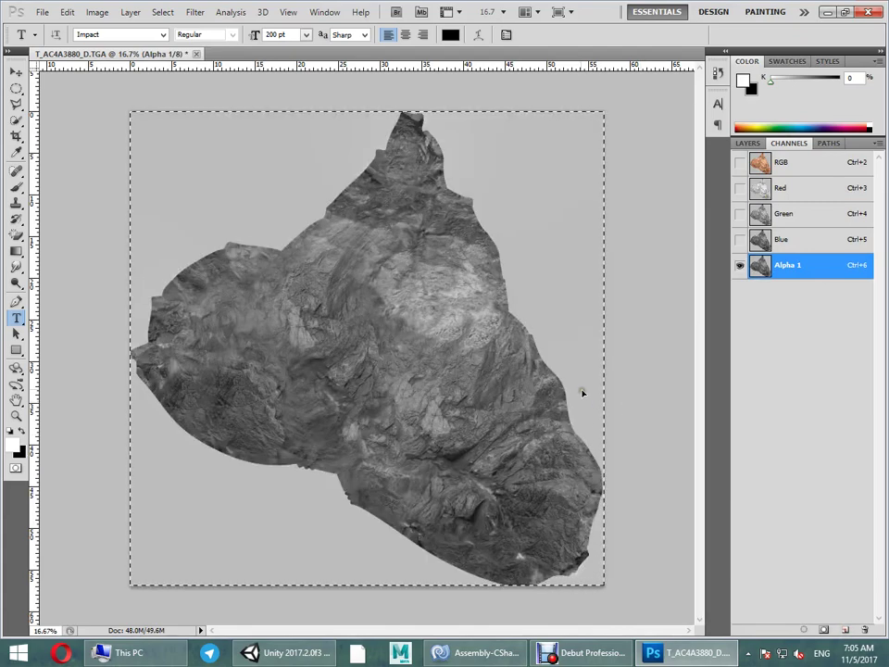
Brighten Alpha 1 and boost its contrast with a Curves adjustment
key("ctrl+m")
left_click_drag(535, 237, 541, 113)
left_click_drag(510, 153, 521, 160)
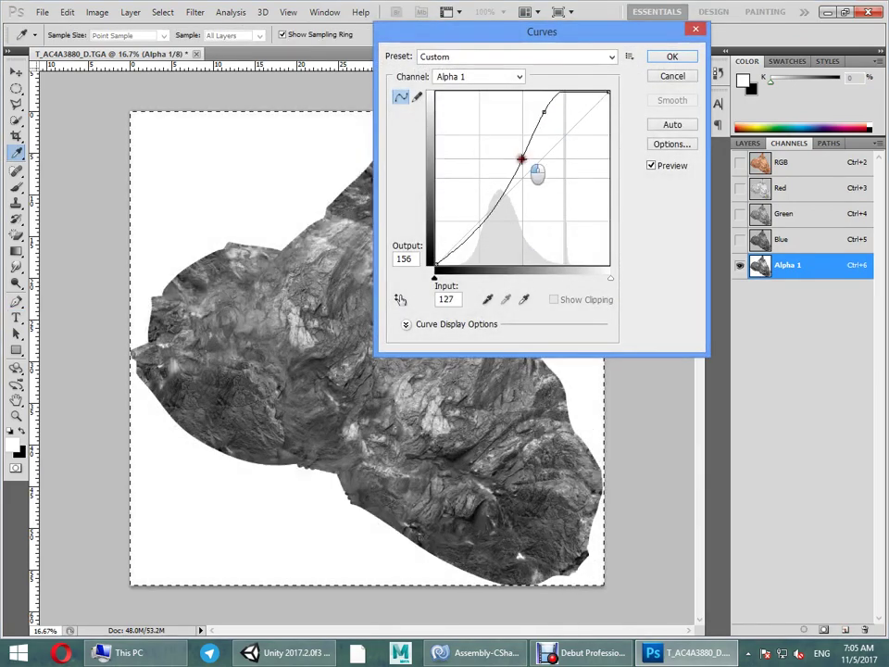
left_click_drag(535, 98, 537, 104)
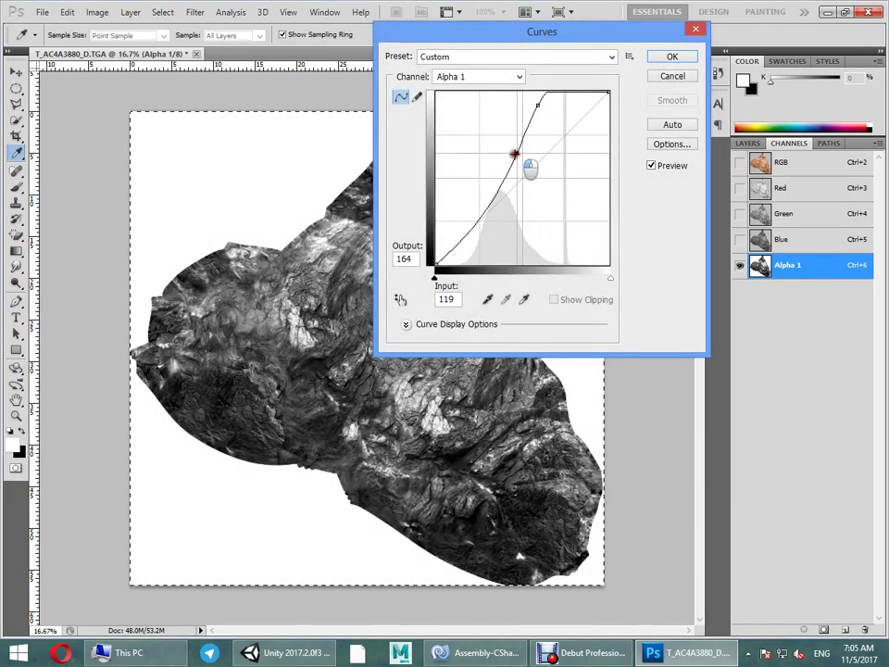
key("Left")
key("Left")
key("Right")
key("Right")
key("Right")
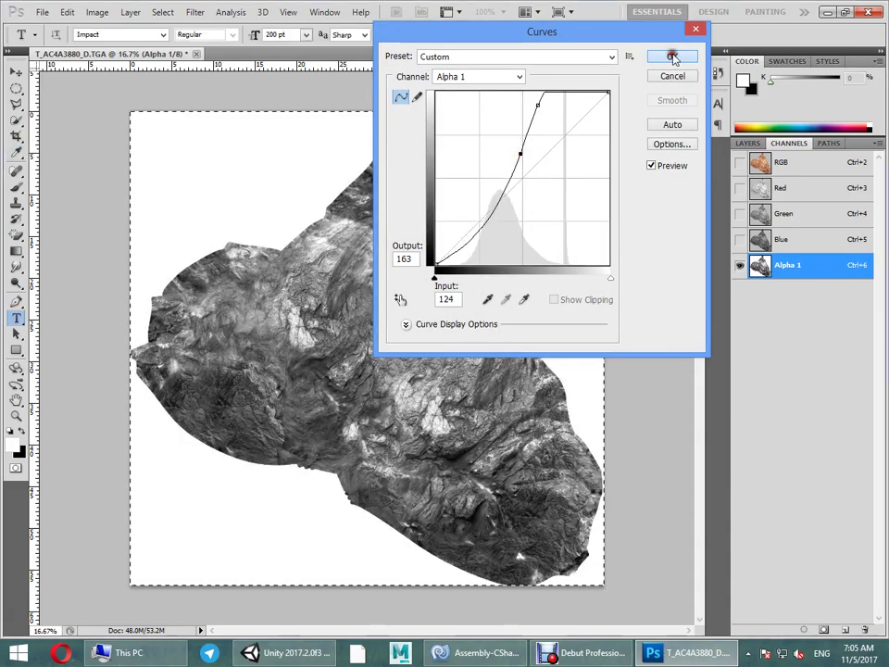
left_click(672, 56)
Give MI_AC4A3880 smoothness 1 taken from Albedo Alpha
left_click(827, 12)
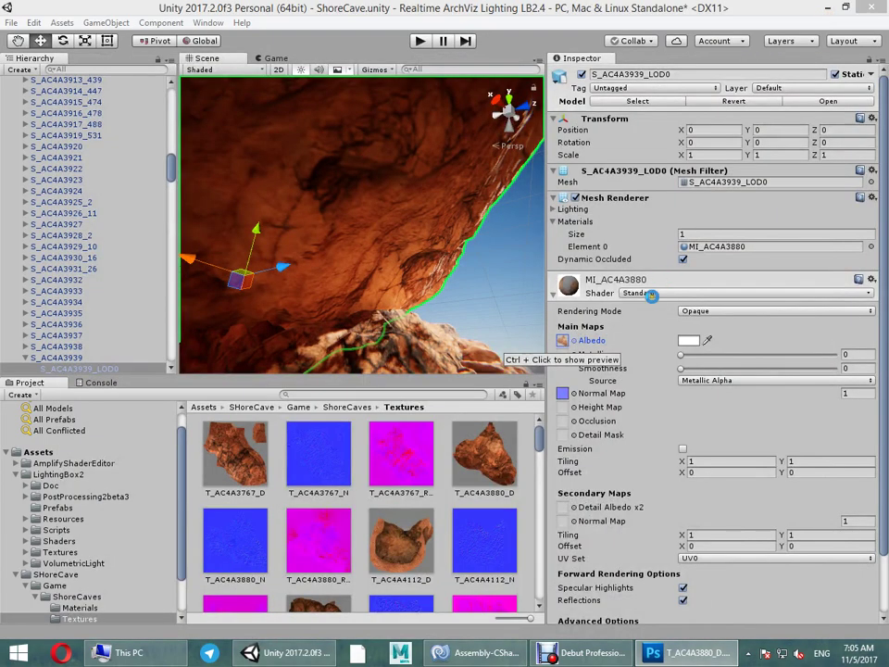
left_click(730, 380)
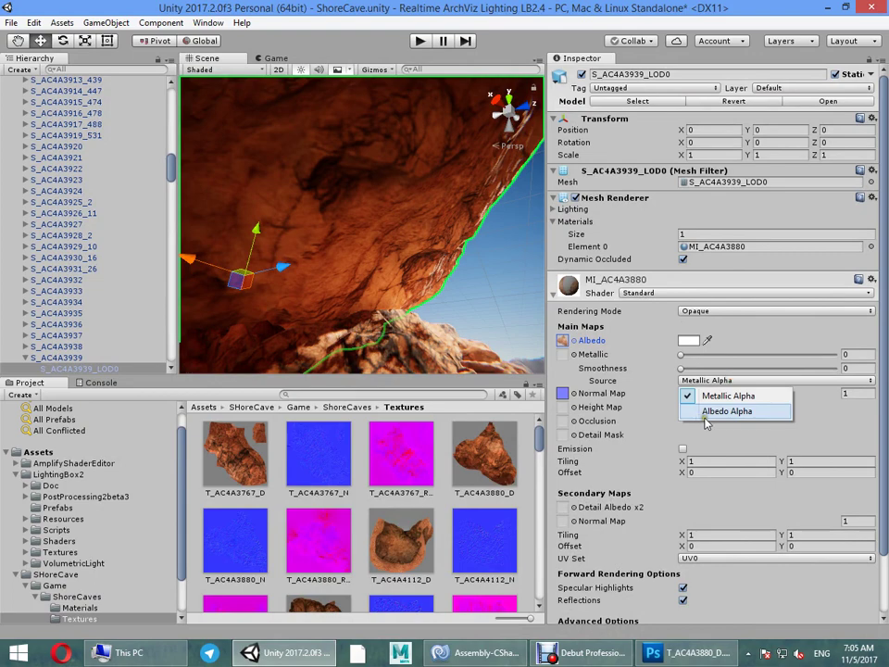
right_click_drag(518, 278, 533, 243)
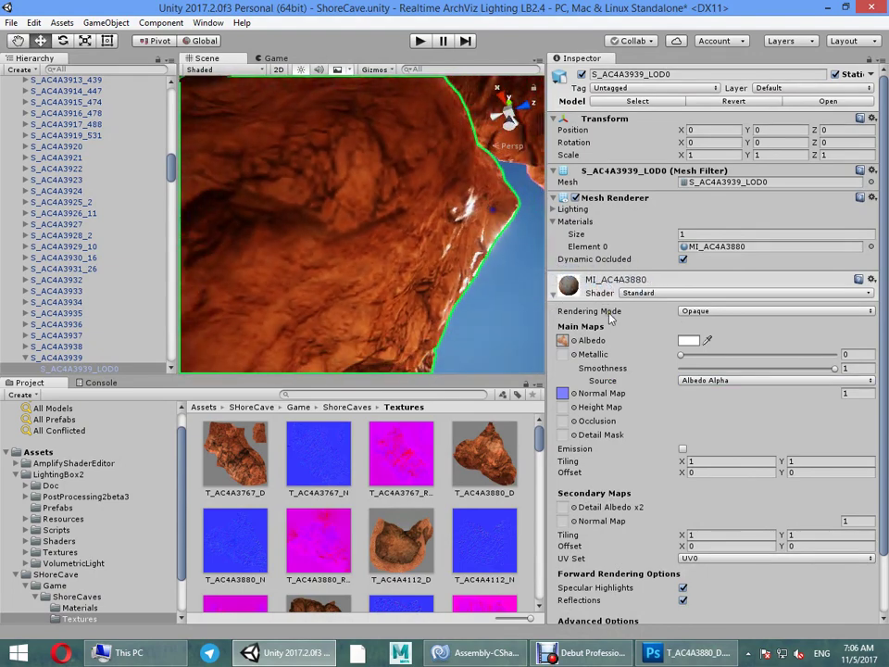
left_click_drag(738, 370, 835, 371)
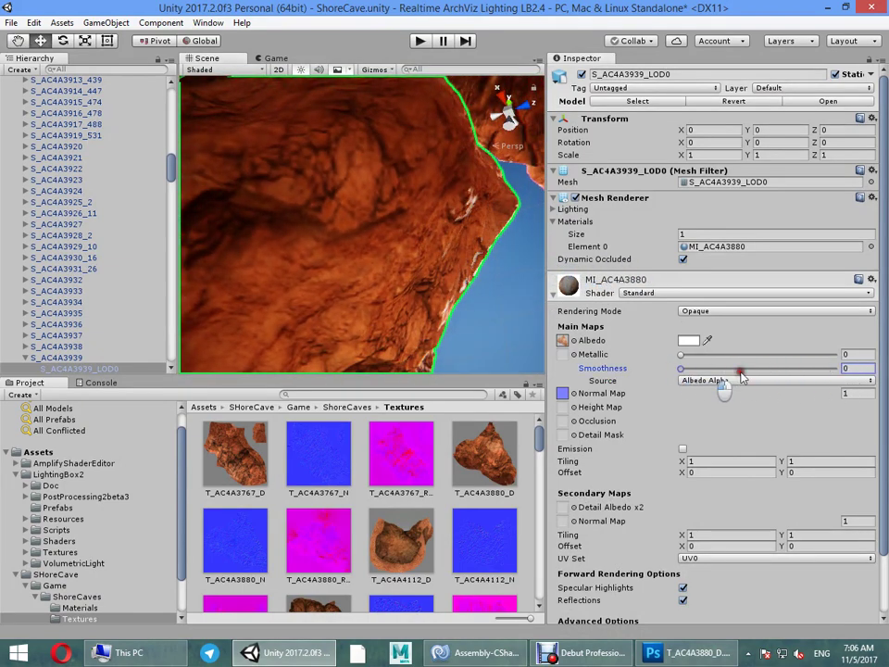
left_click_drag(741, 375, 819, 376)
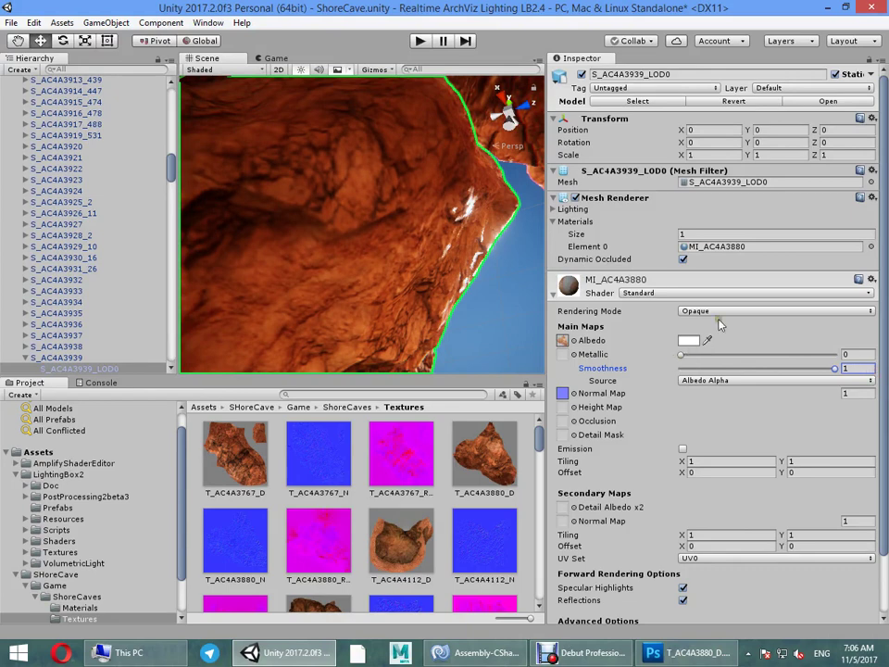
left_click(709, 299)
left_click(676, 297)
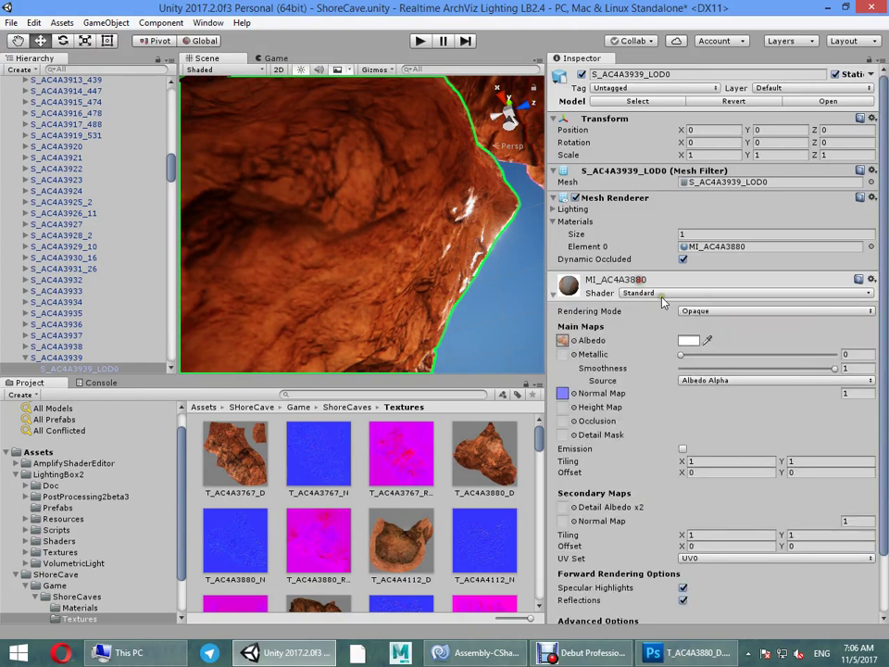
Switch MI_AC4A3880 to Standard (Specular setup) with a black 000000 specular colour
left_click(685, 292)
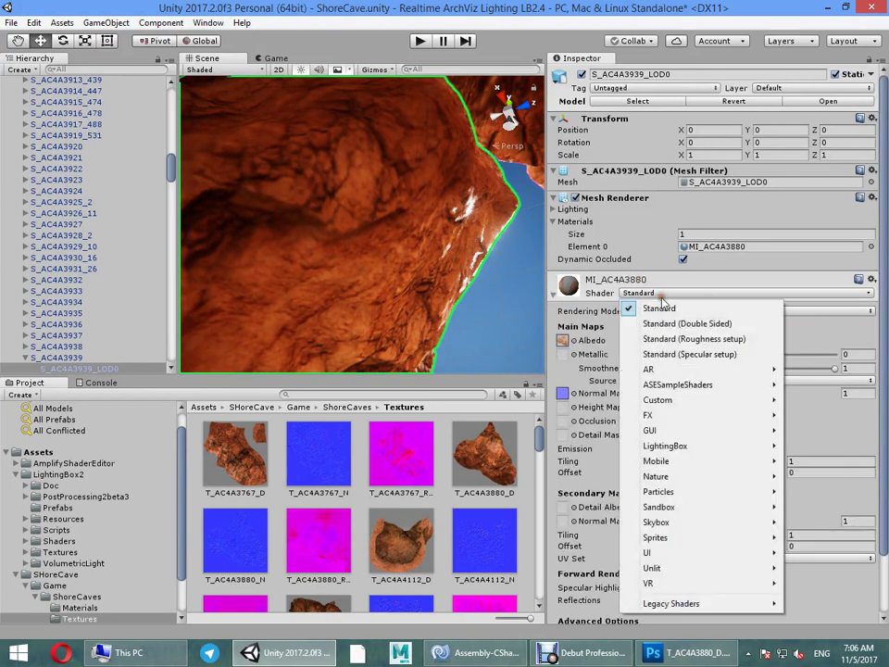
left_click(663, 354)
left_click(688, 354)
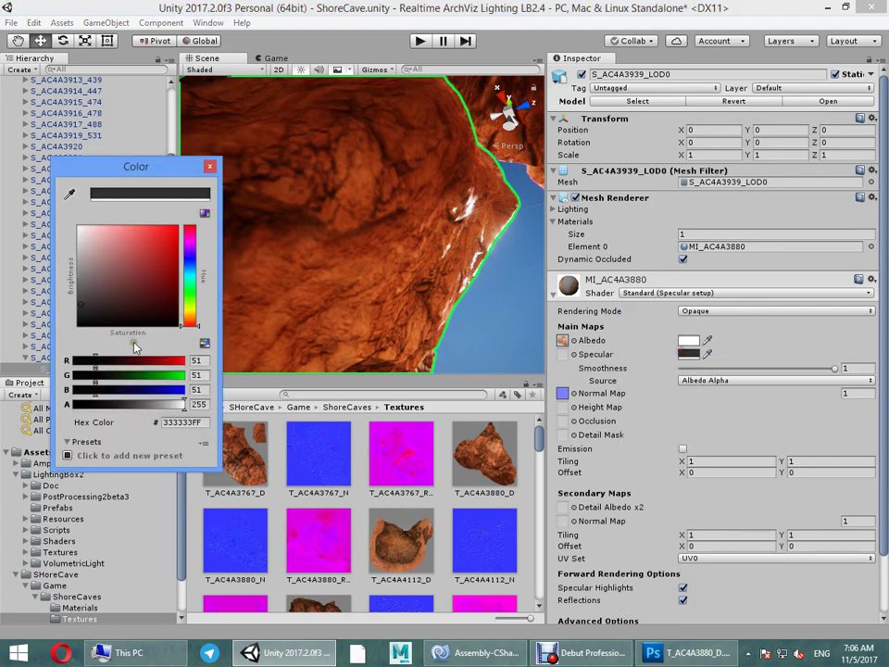
left_click_drag(81, 278, 88, 264)
right_click_drag(278, 242, 432, 354)
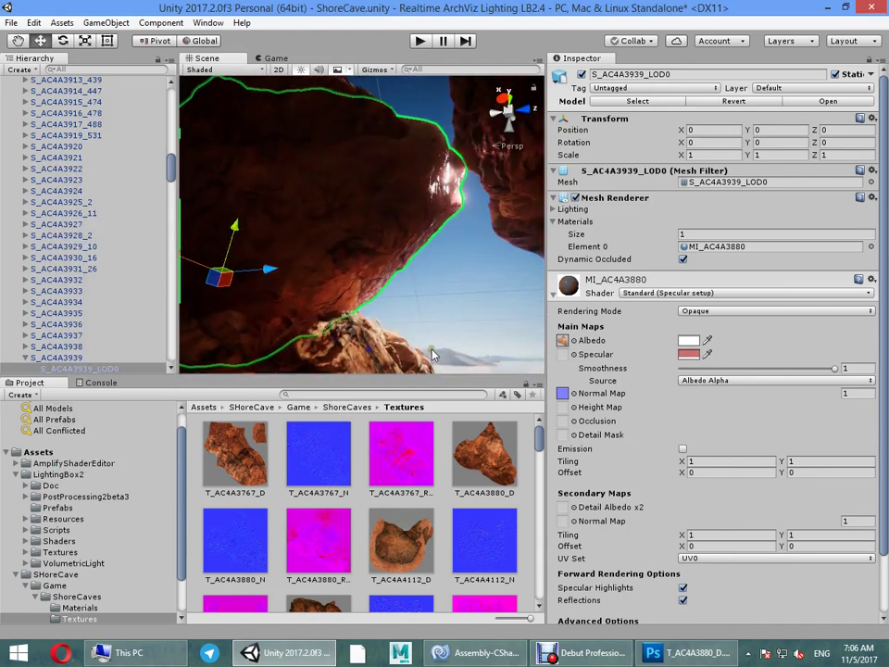
left_click(688, 355)
mouse_move(134, 282)
left_mouse_down()
mouse_move(93, 324)
mouse_move(123, 293)
mouse_move(125, 241)
mouse_move(69, 278)
mouse_move(43, 235)
mouse_move(43, 211)
mouse_move(30, 356)
left_mouse_up()
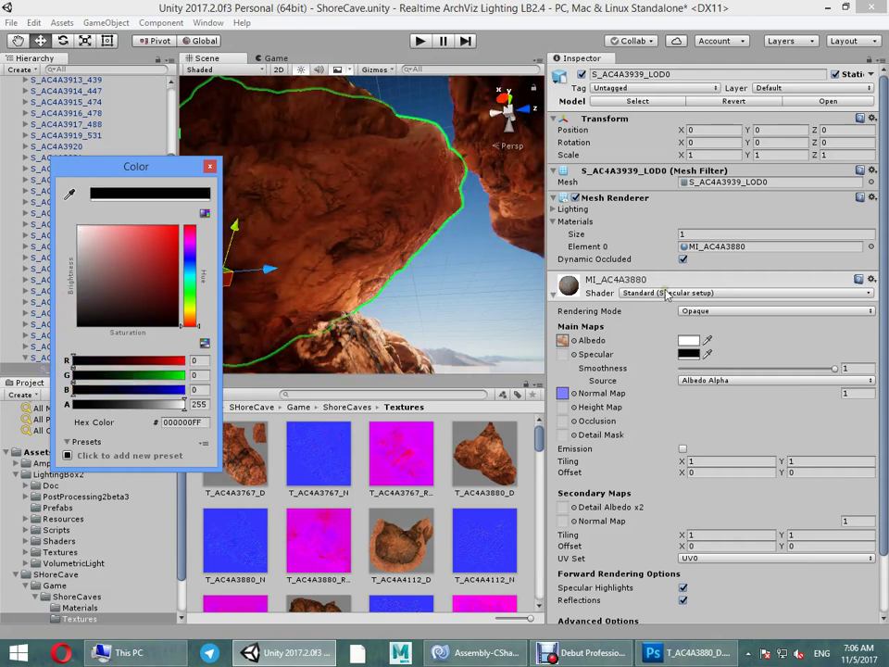
left_click(207, 23)
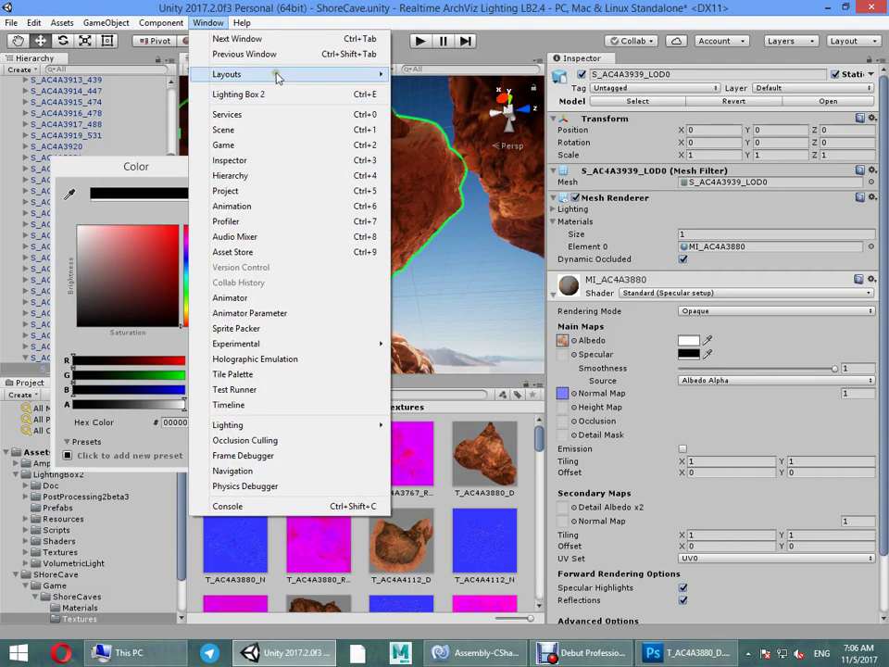
mouse_move(279, 74)
left_click(435, 245)
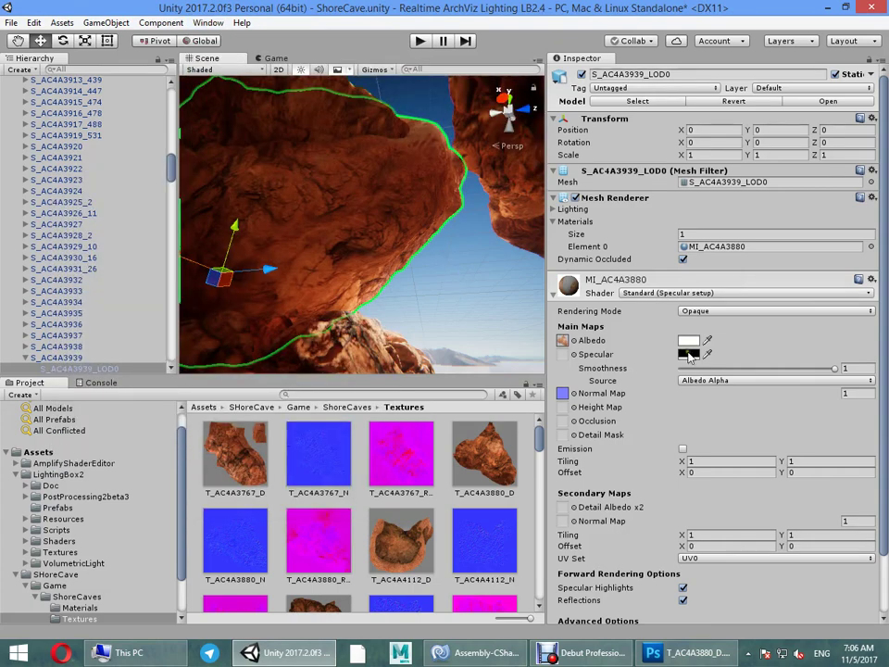
In Photoshop, copy the rock texture's Red channel into Alpha 1
left_click(690, 653)
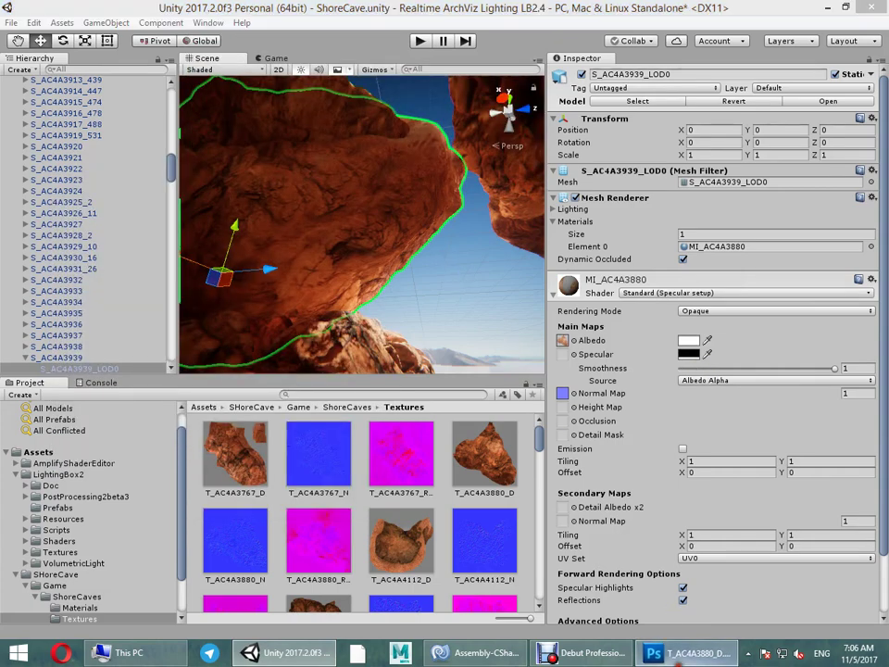
left_click(780, 196)
key("ctrl+a")
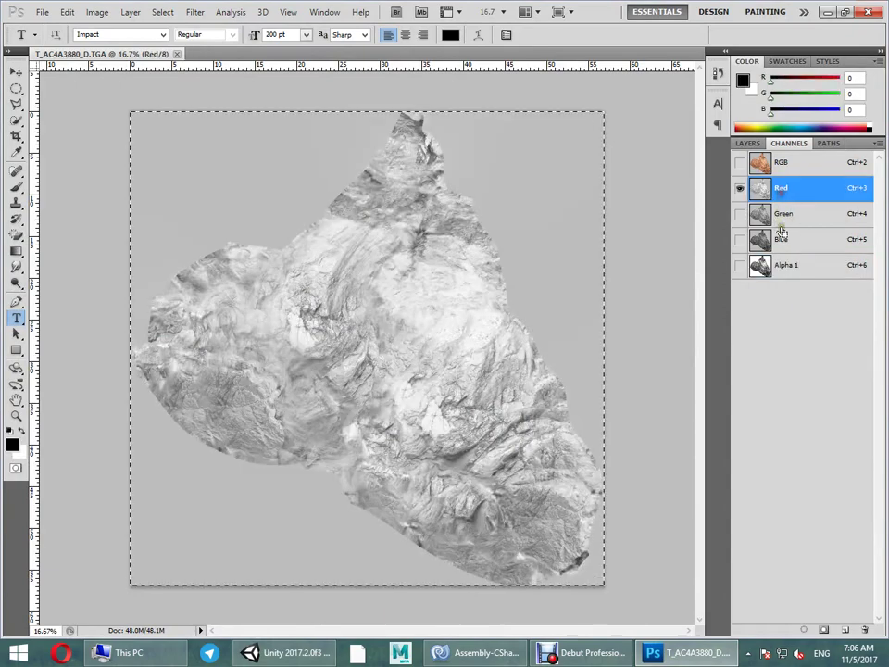
key("ctrl+c")
left_click(760, 270)
key("ctrl+v")
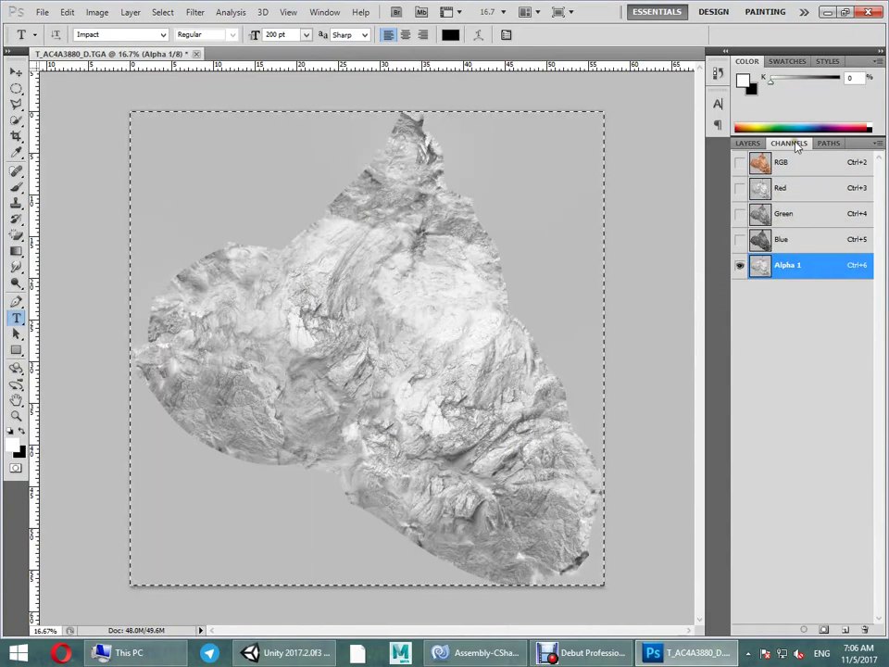
key("ctrl+d")
Back in Unity, raise MI_AC4A3880's smoothness to 1
left_click(827, 11)
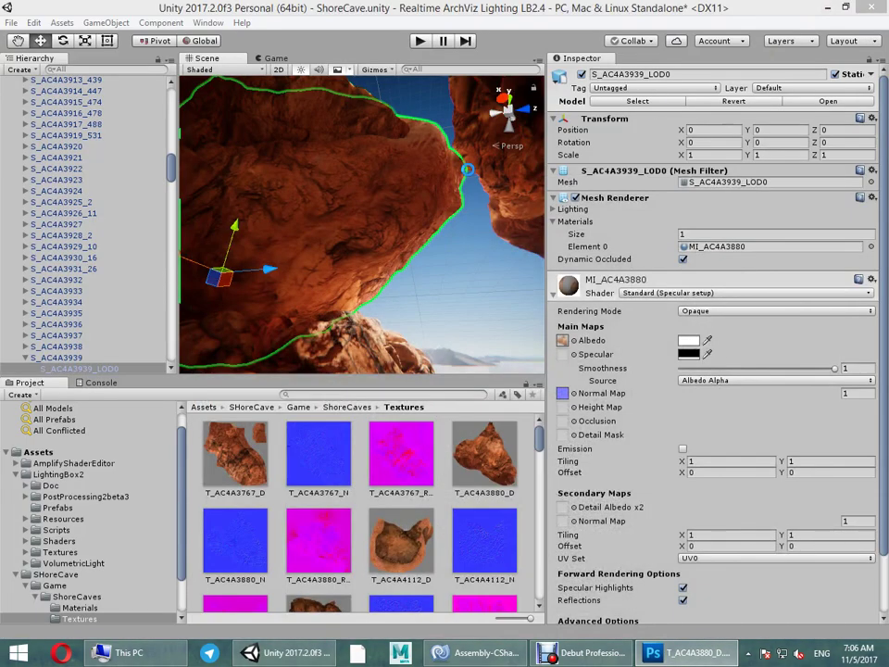
left_click_drag(324, 297, 232, 277, "alt")
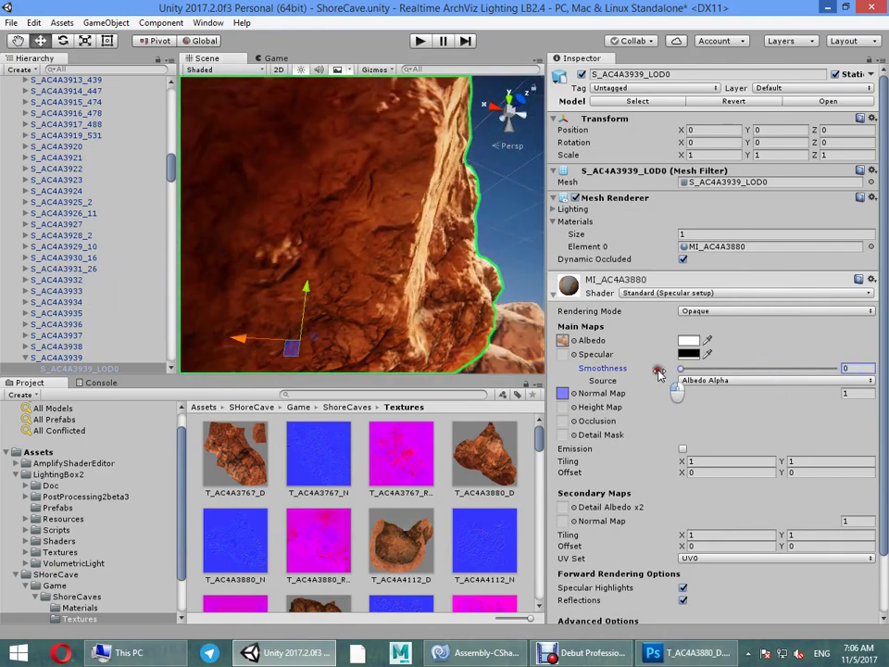
left_click(835, 368)
Select the neighbouring rock to show its MI_AC4A4299 material settings
left_click_drag(454, 311, 533, 288, "alt")
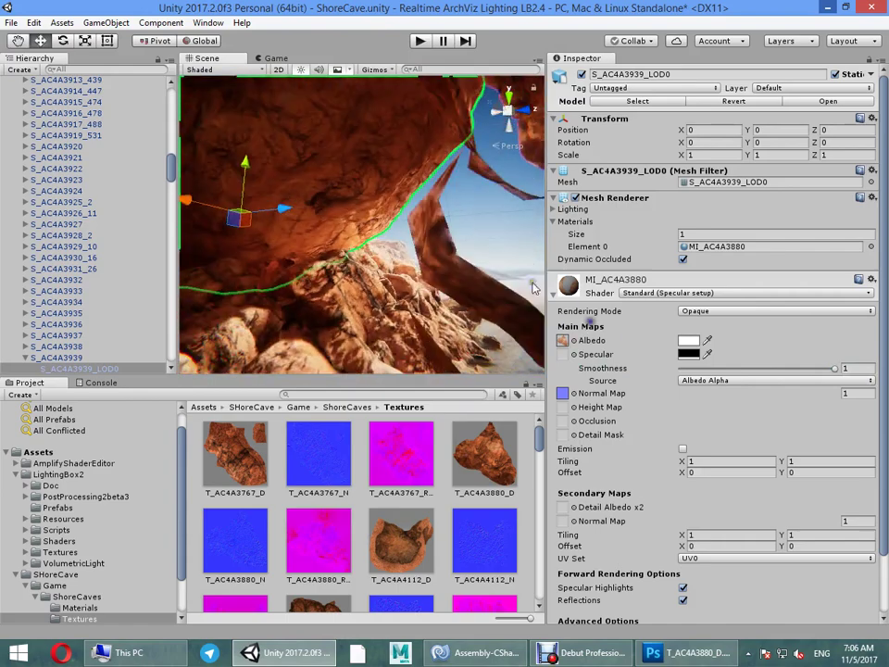
left_click(407, 249)
left_click_drag(406, 248, 359, 318, "alt")
left_click(399, 349)
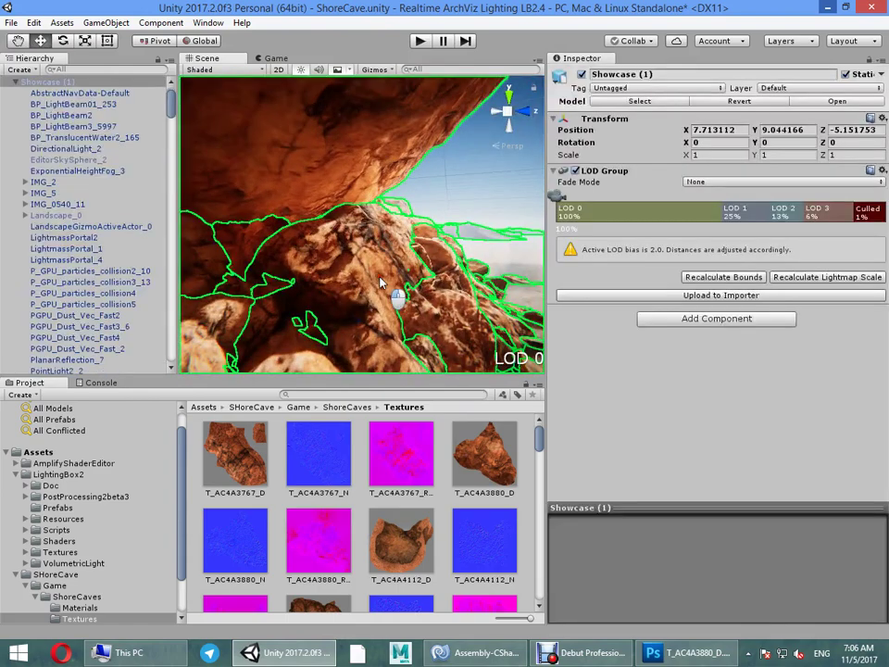
left_click_drag(399, 350, 361, 302, "alt")
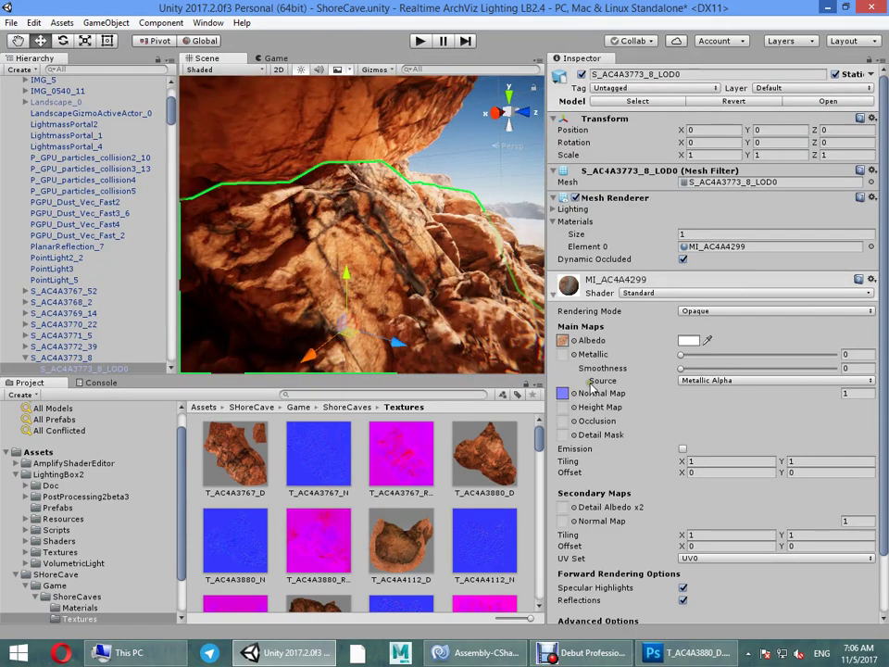
Open T_AC4A4299_D.TGA in Photoshop and paste its Red channel into a new Alpha 1
double_click(562, 342)
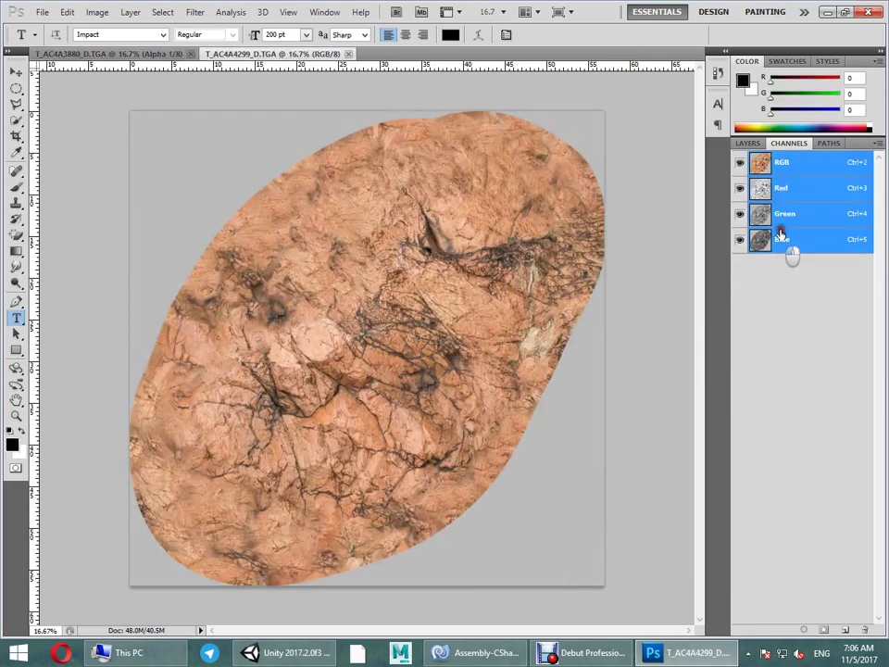
left_click(793, 193)
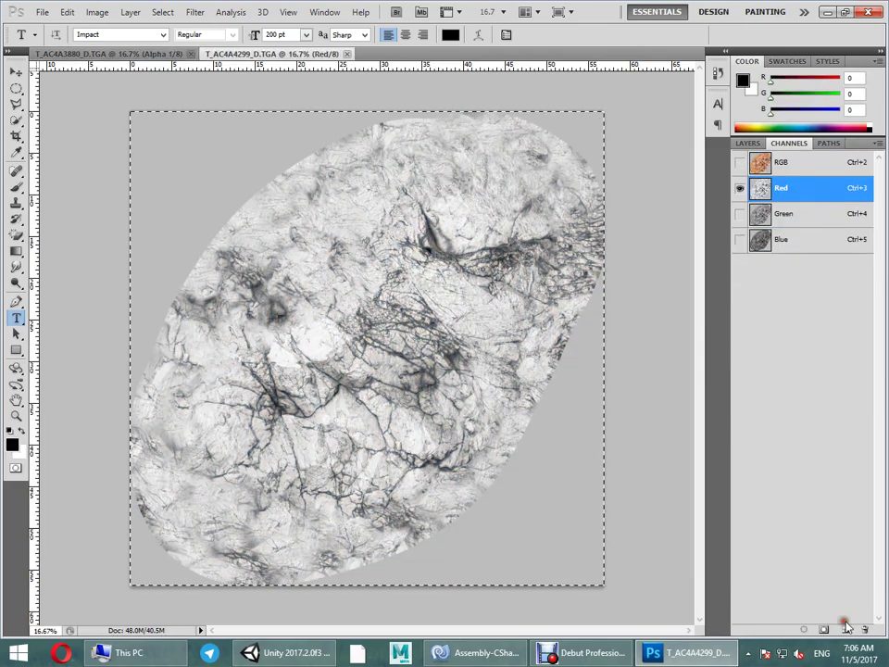
left_click(844, 629)
key("ctrl+v")
left_click(850, 12)
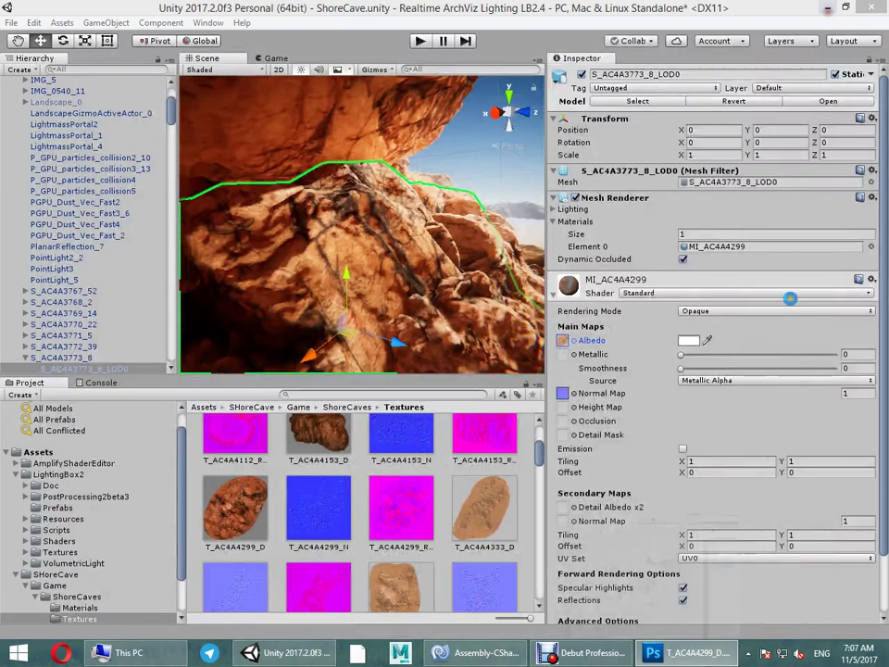
left_click(702, 659)
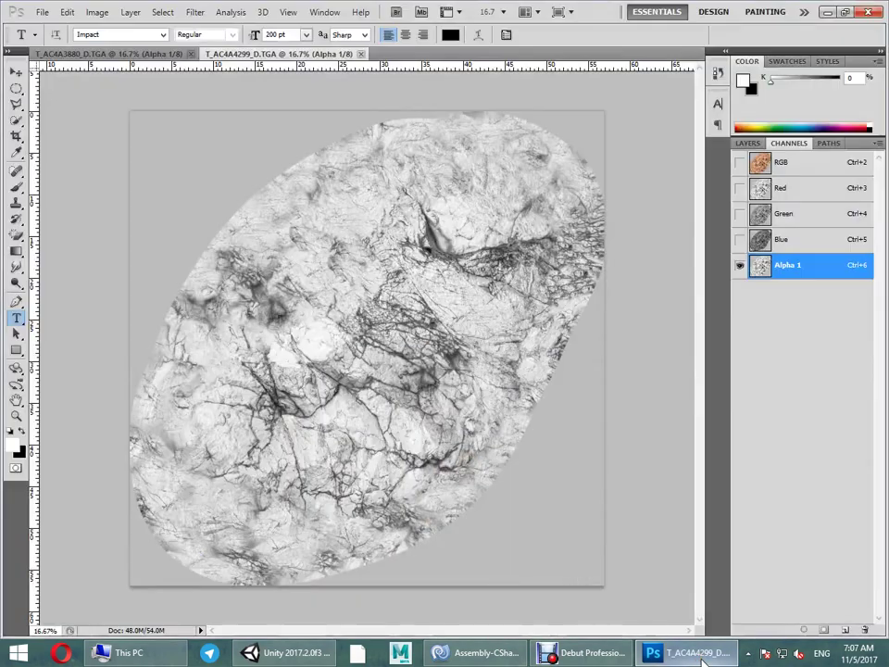
left_click(702, 659)
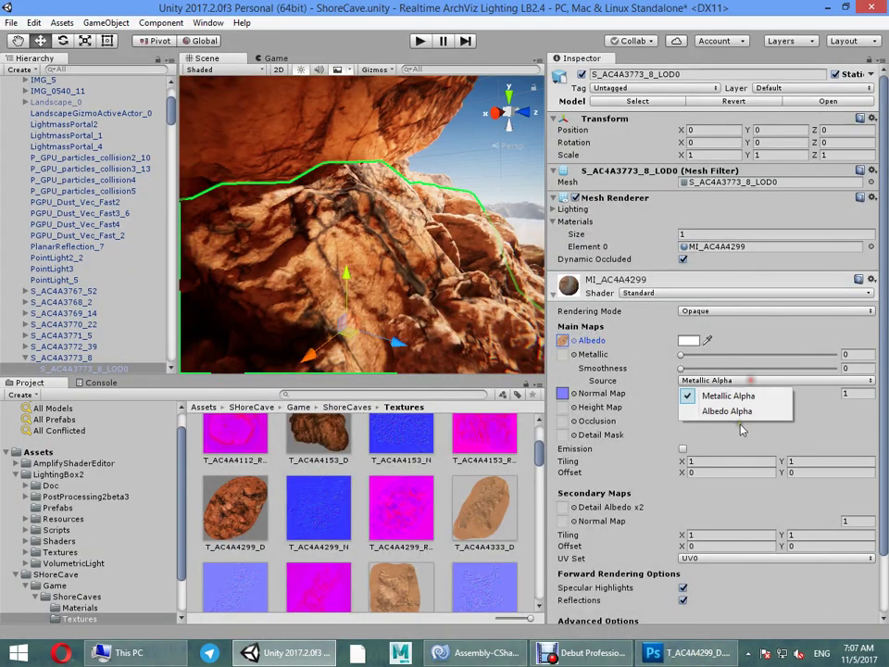
Set MI_AC4A4299's smoothness source to Albedo Alpha and paste the Blue channel into Alpha 1
left_click(734, 411)
left_click_drag(422, 296, 546, 324, "alt")
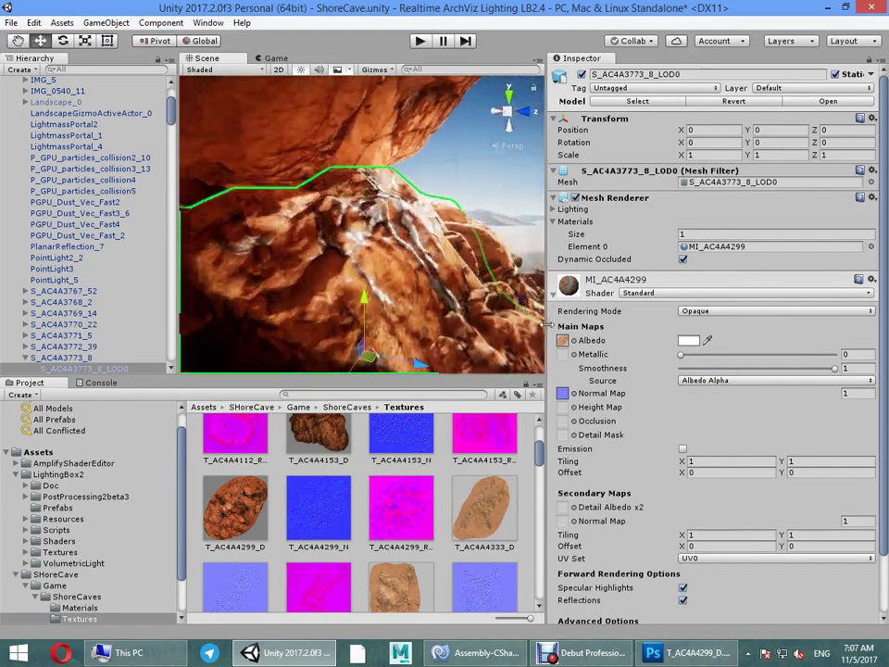
double_click(560, 344)
left_click(783, 241)
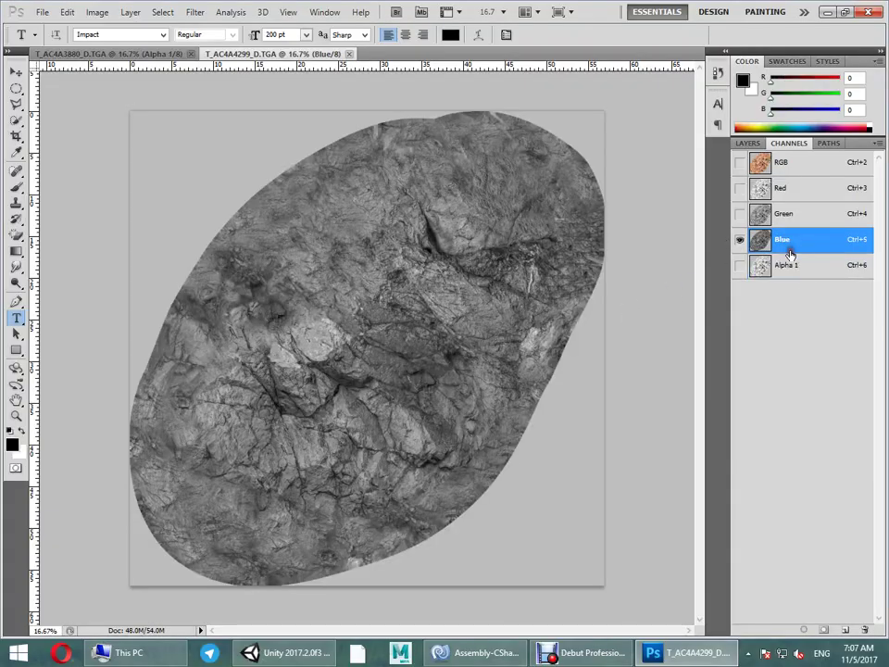
left_click(799, 219)
left_click(803, 233)
left_click(803, 222)
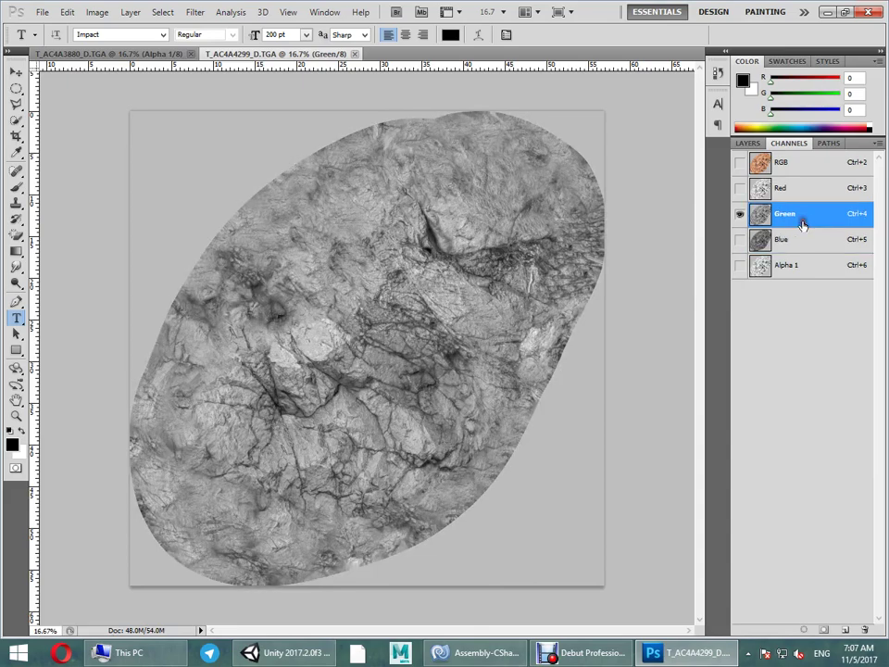
left_click(804, 246)
key("ctrl+a")
left_click(805, 266)
key("ctrl+v")
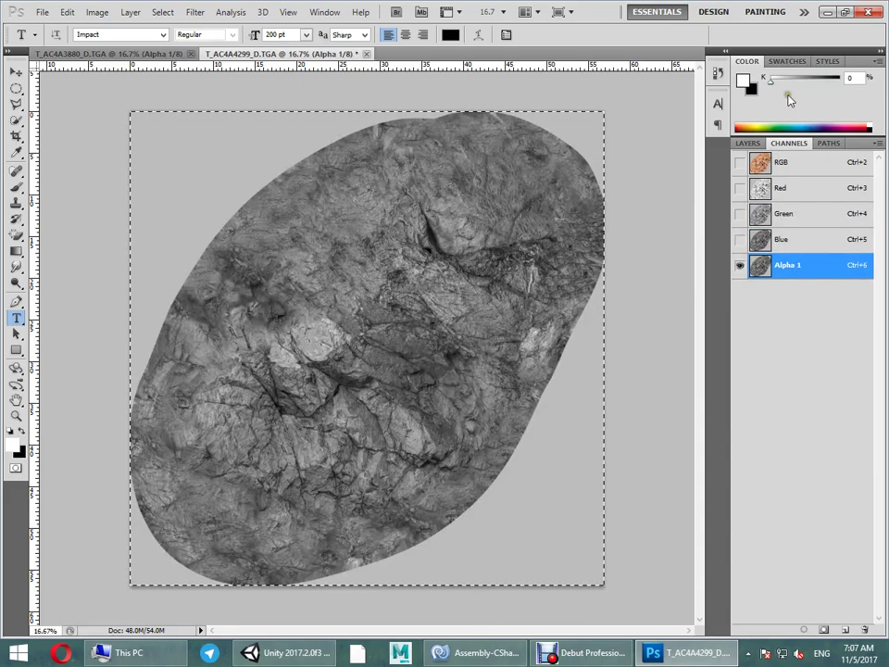
left_click(824, 13)
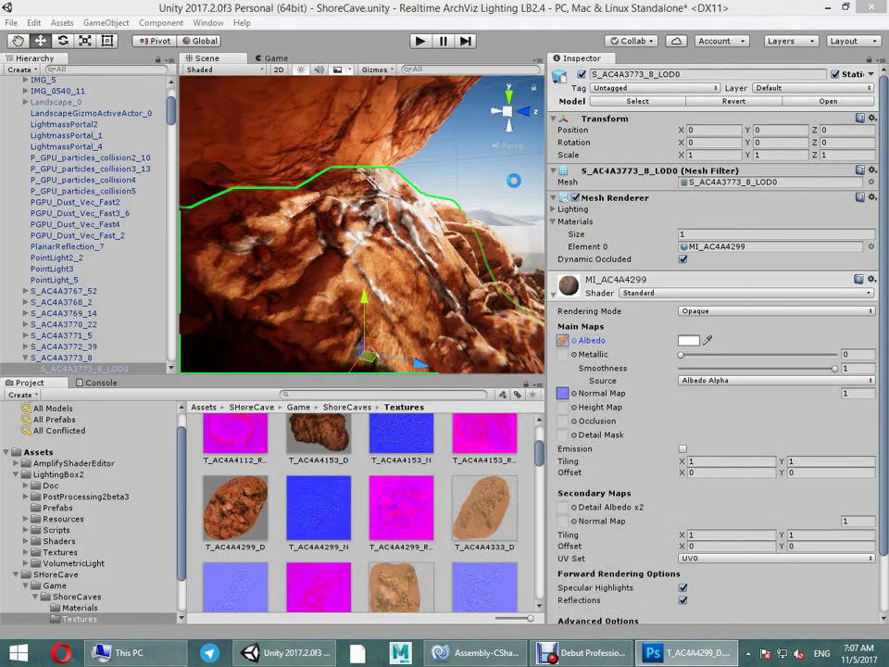
View the glossy rocks facing the cave opening and select a cave-floor rock
right_click_drag(514, 179, 298, 278)
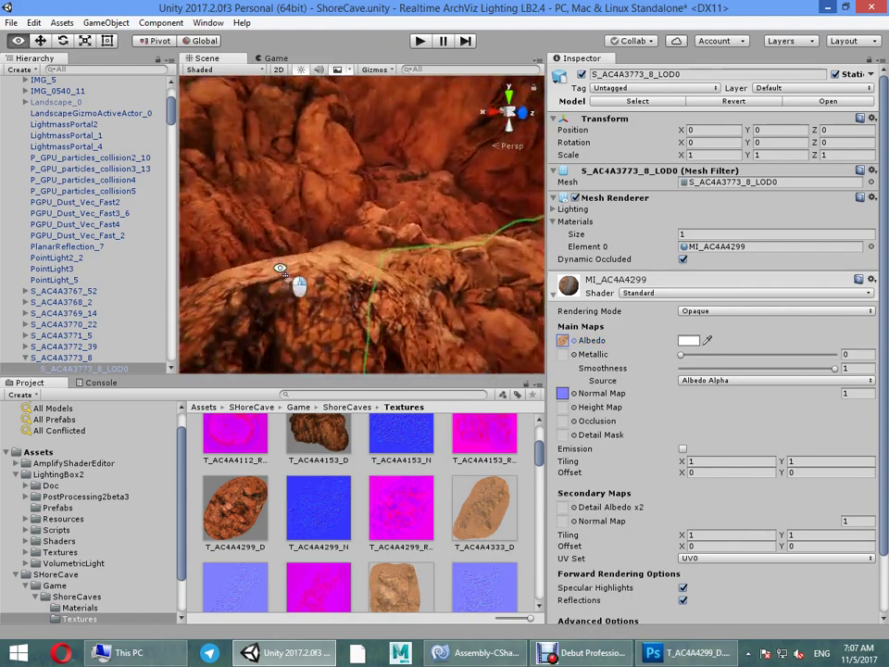
left_click(323, 275)
left_click(323, 275)
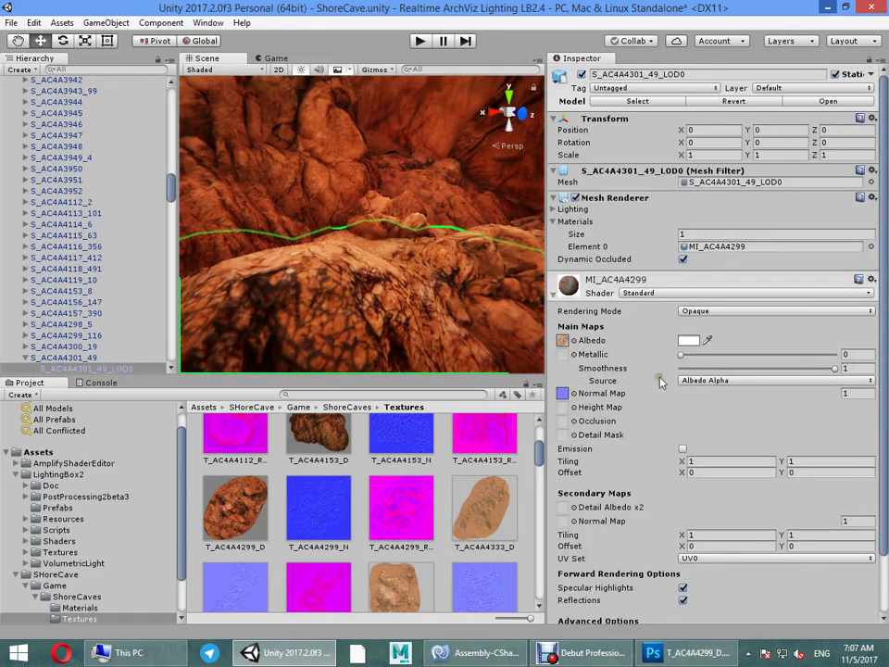
right_click_drag(370, 257, 399, 232)
Deselect everything in the cave scene and bring the Debut Professional recorder to the front
left_click(413, 227)
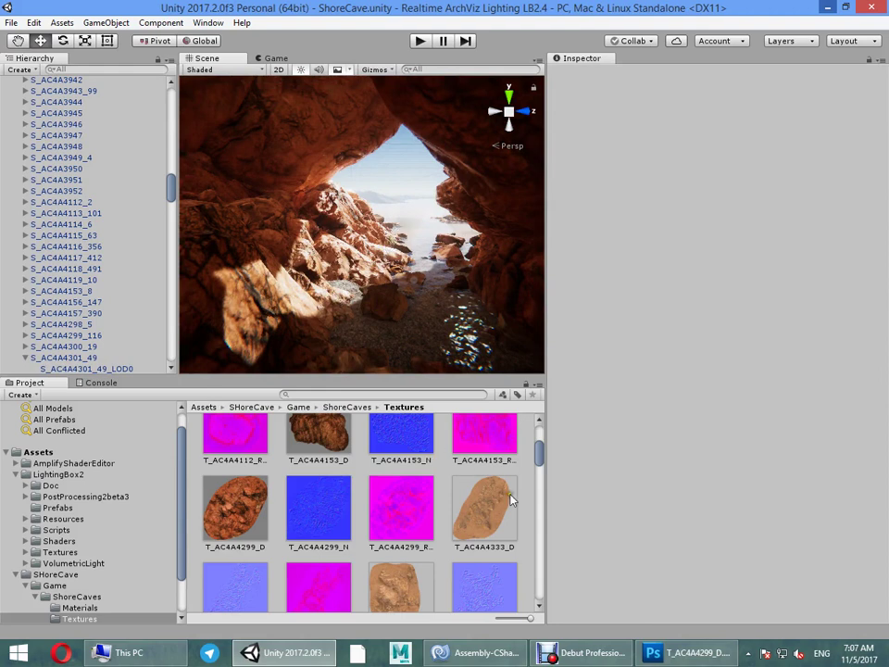
left_click(588, 659)
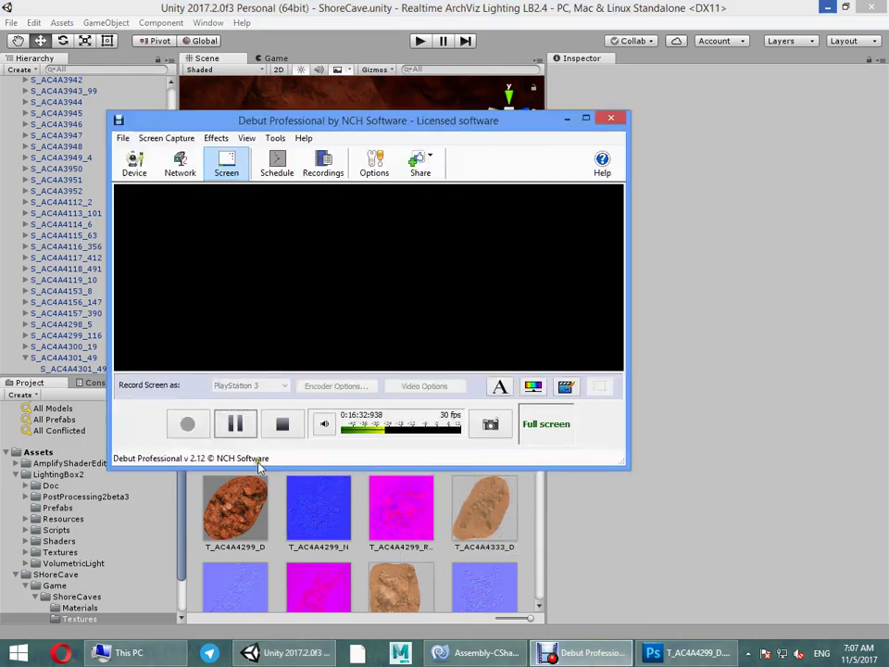